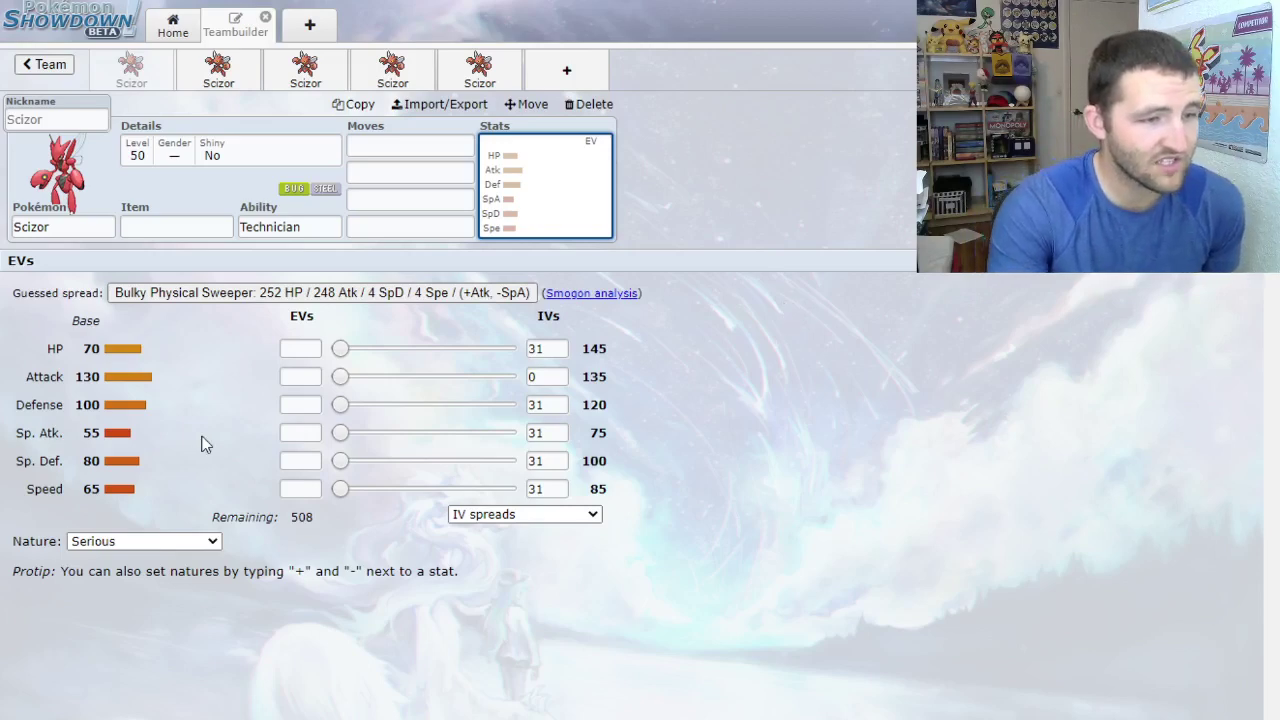
# - Examine Scizor's base stats, covering Attack, Defense, HP, Sp. Def. and Speed
pyautogui.moveTo(77, 377); pyautogui.dragTo(103, 388)
pyautogui.click(98, 400)
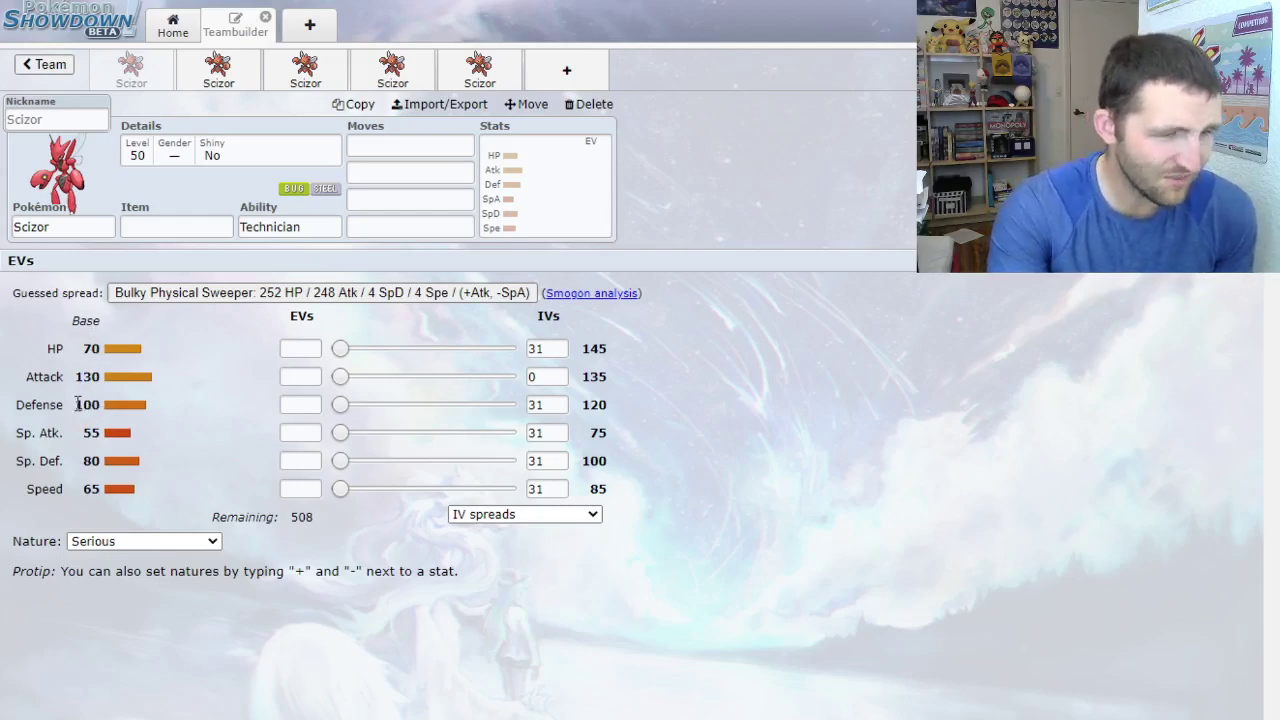
pyautogui.moveTo(80, 404); pyautogui.dragTo(109, 416)
pyautogui.click(93, 348)
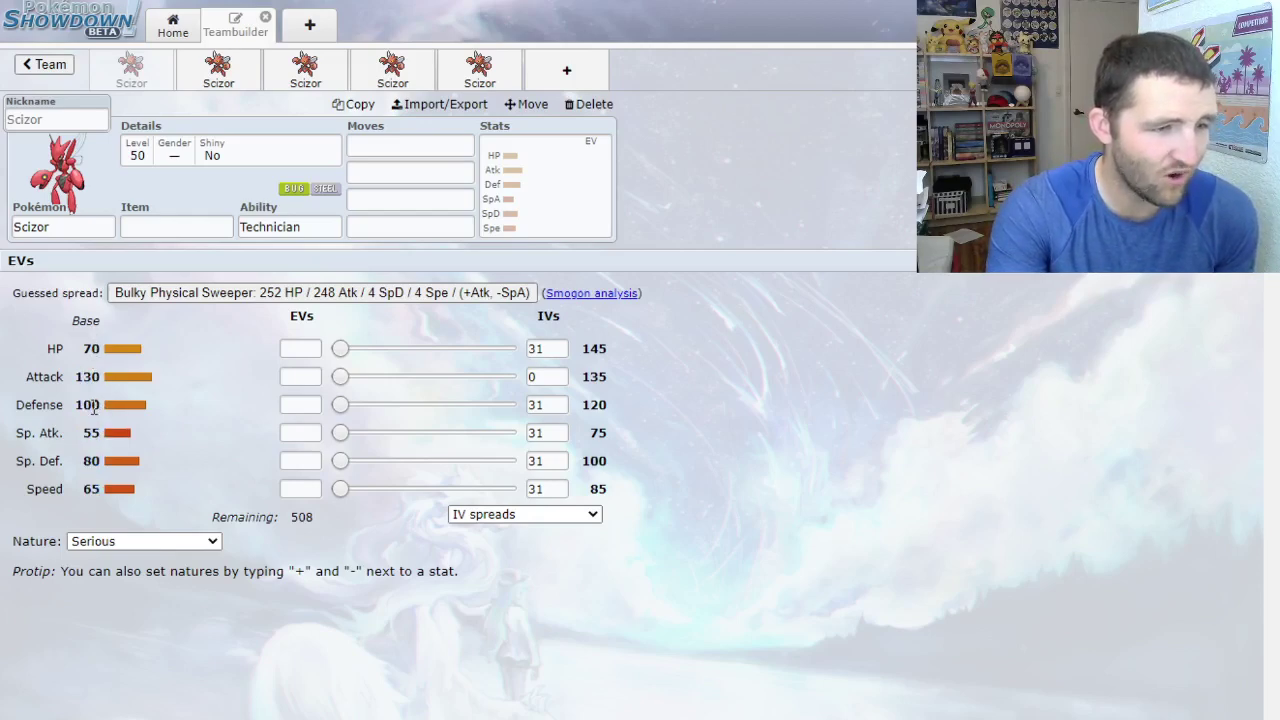
pyautogui.moveTo(82, 460); pyautogui.dragTo(91, 461)
pyautogui.click(97, 347)
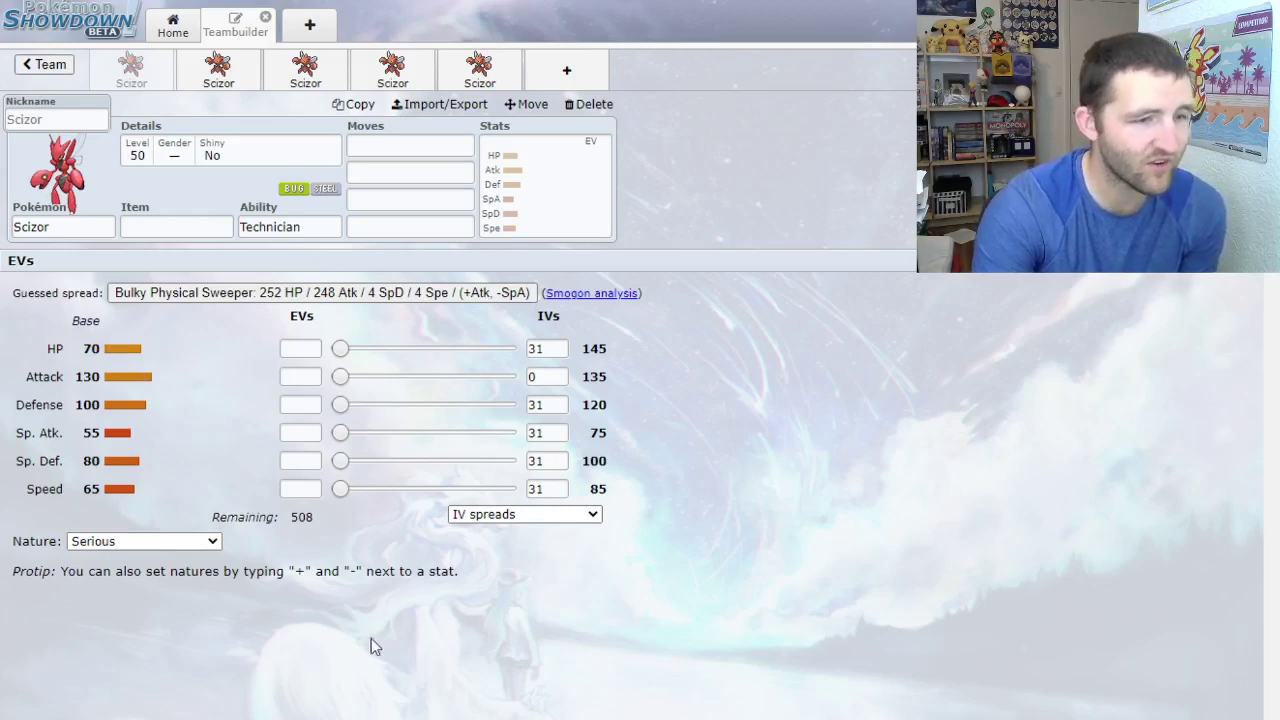
pyautogui.doubleClick(90, 489)
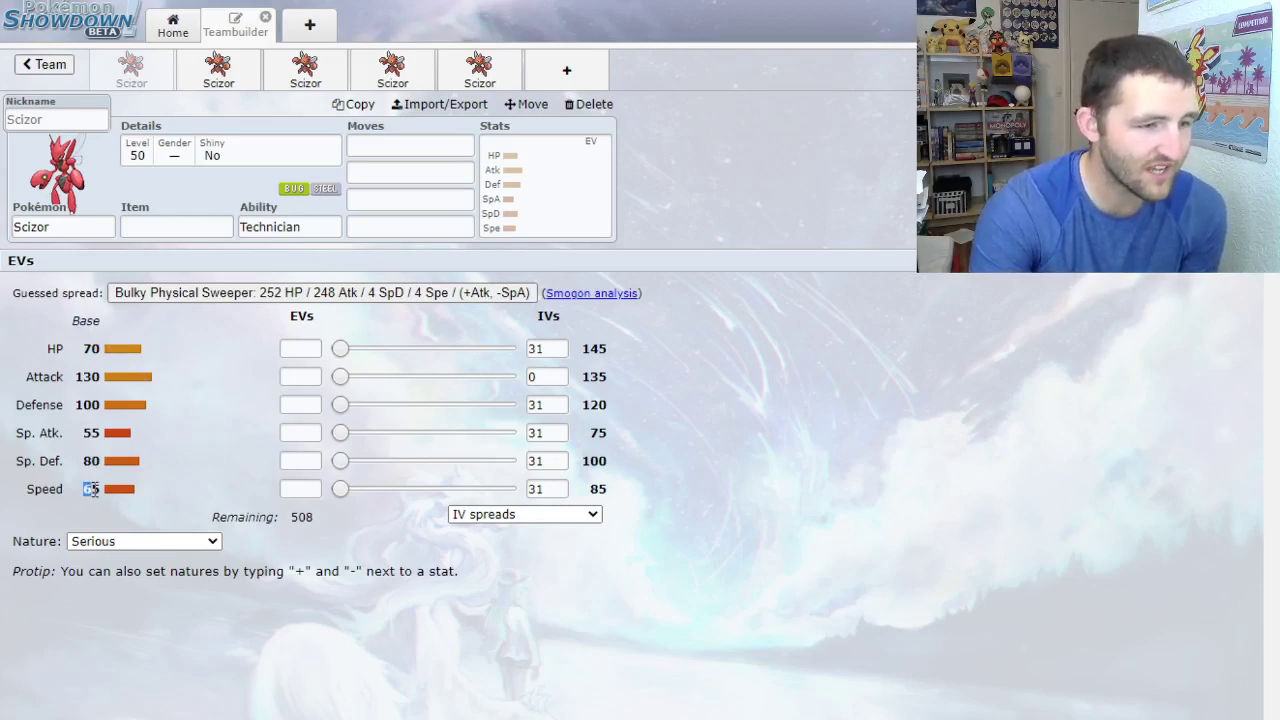
pyautogui.click(93, 489)
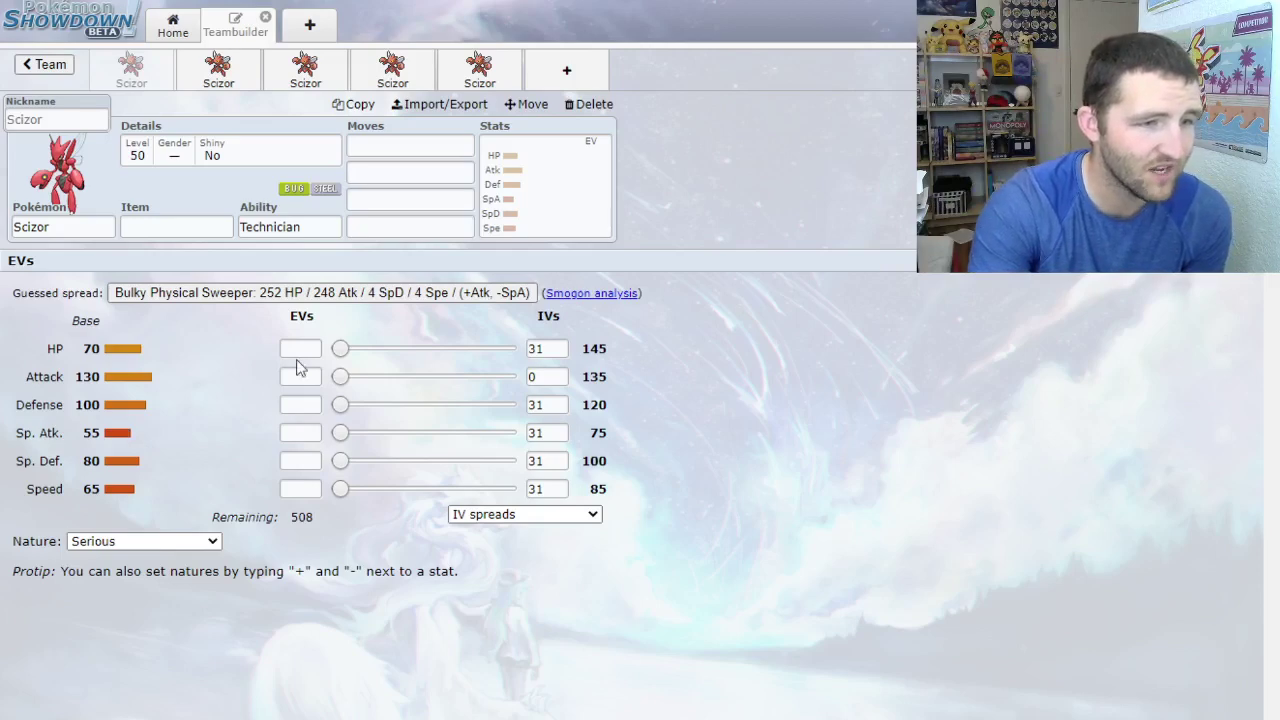
# - Look over the moves Scizor can learn, from Acrobatics down to X-Scissor, and recheck its stat spread
pyautogui.click(377, 143)
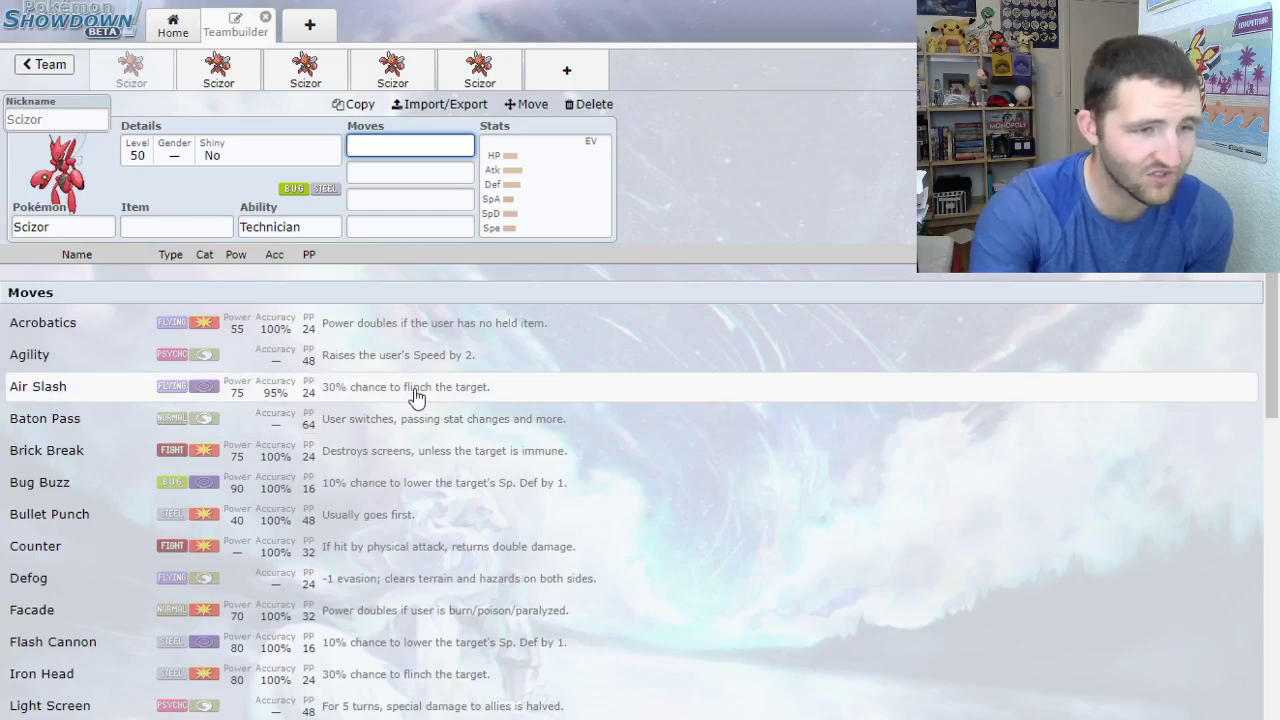
pyautogui.click(535, 230)
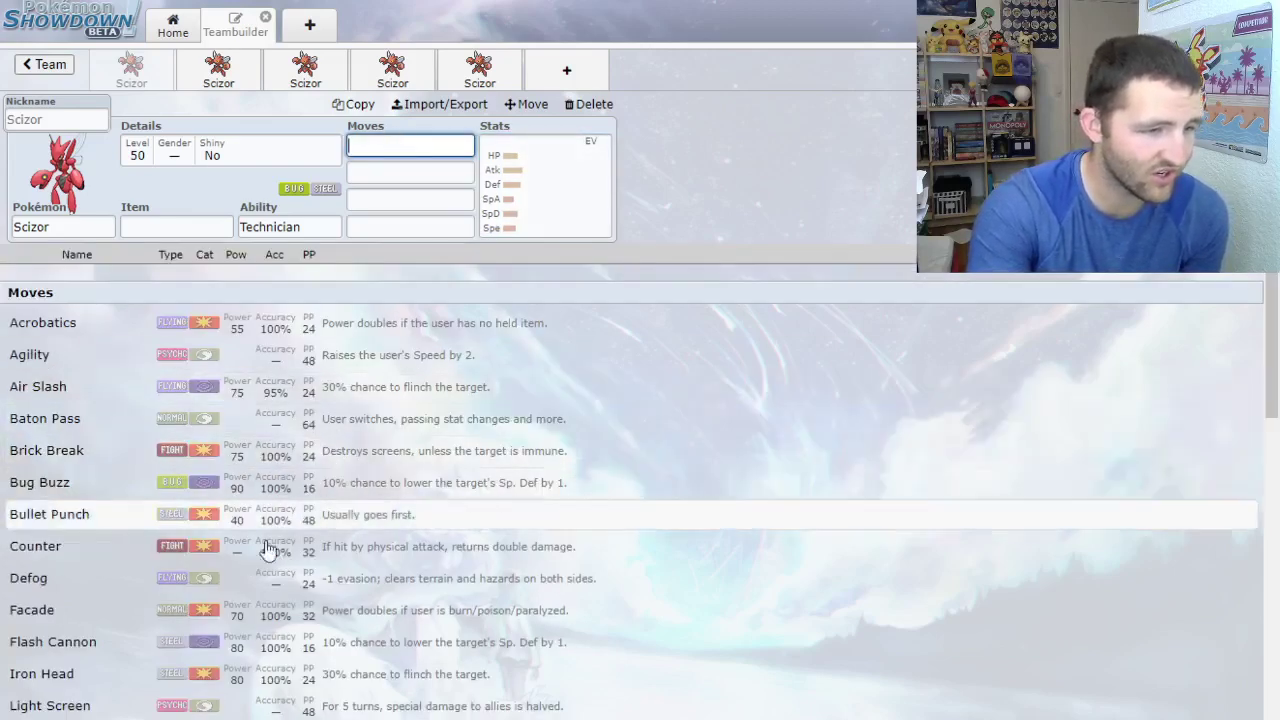
pyautogui.scroll(-1, 390, 565)
pyautogui.scroll(-5, 390, 563)
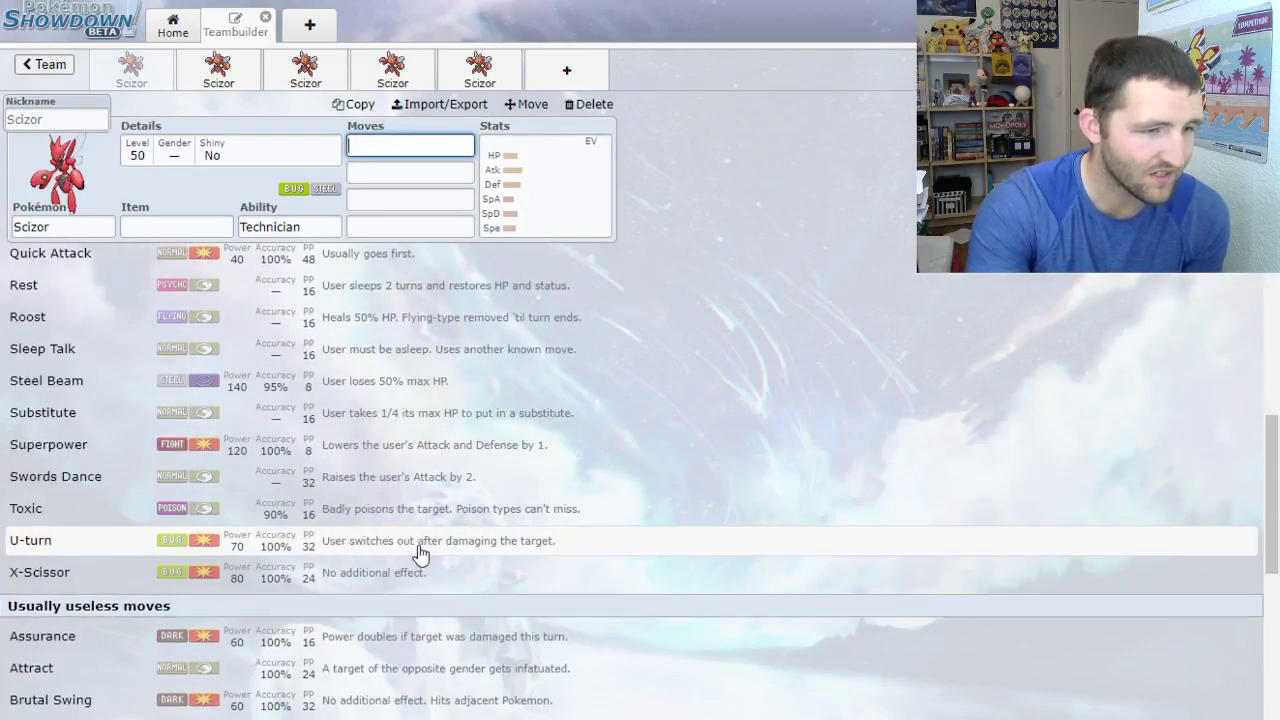
pyautogui.scroll(1, 392, 548)
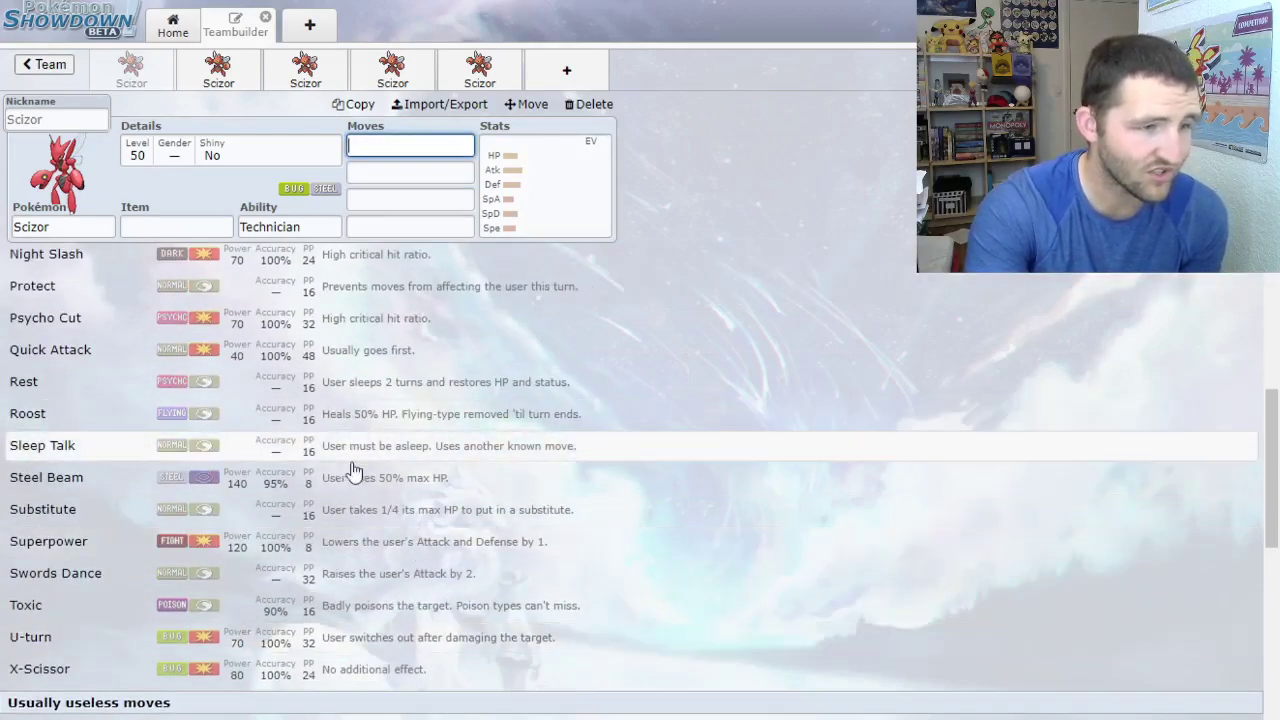
pyautogui.scroll(5, 451, 540)
pyautogui.click(556, 181)
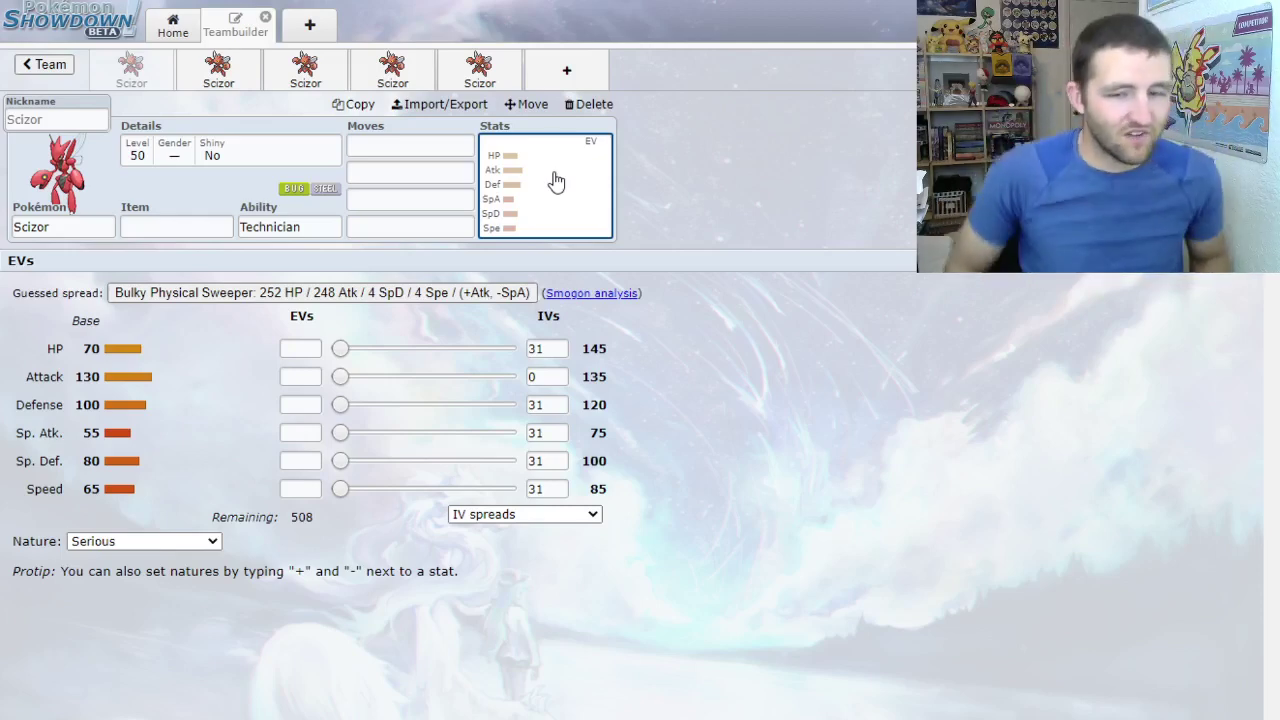
pyautogui.click(408, 146)
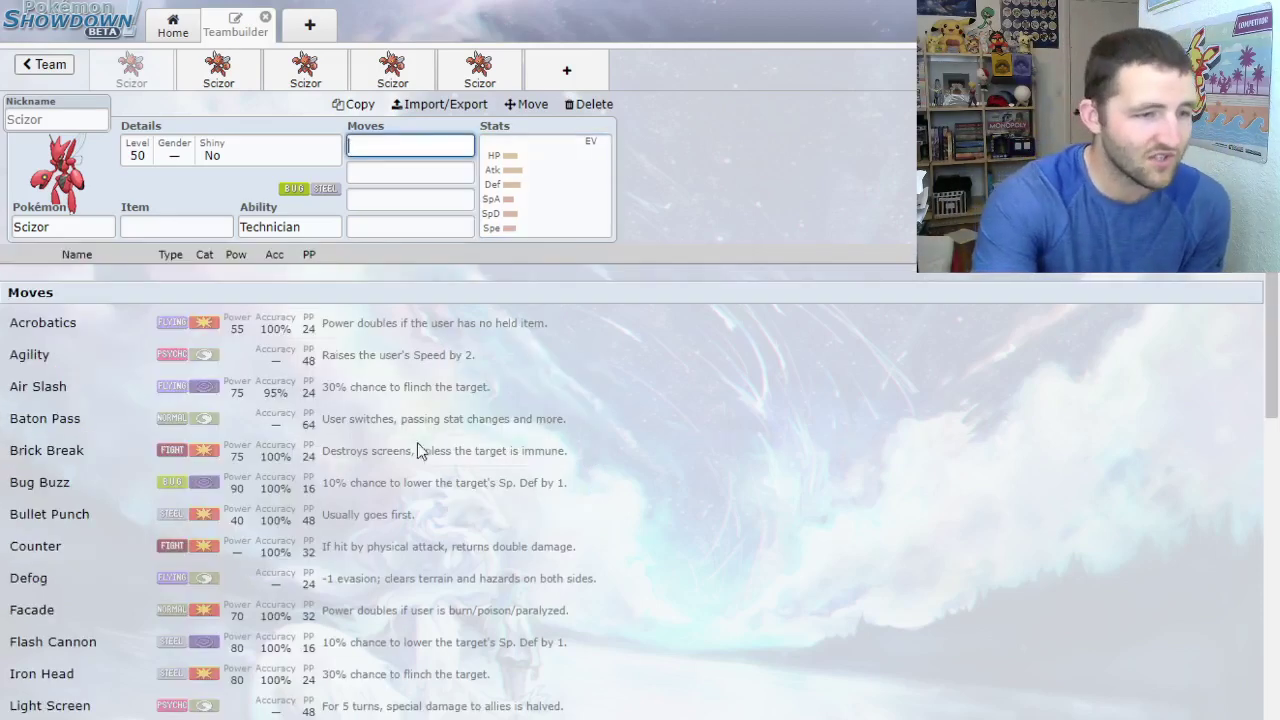
pyautogui.scroll(-7, 415, 472)
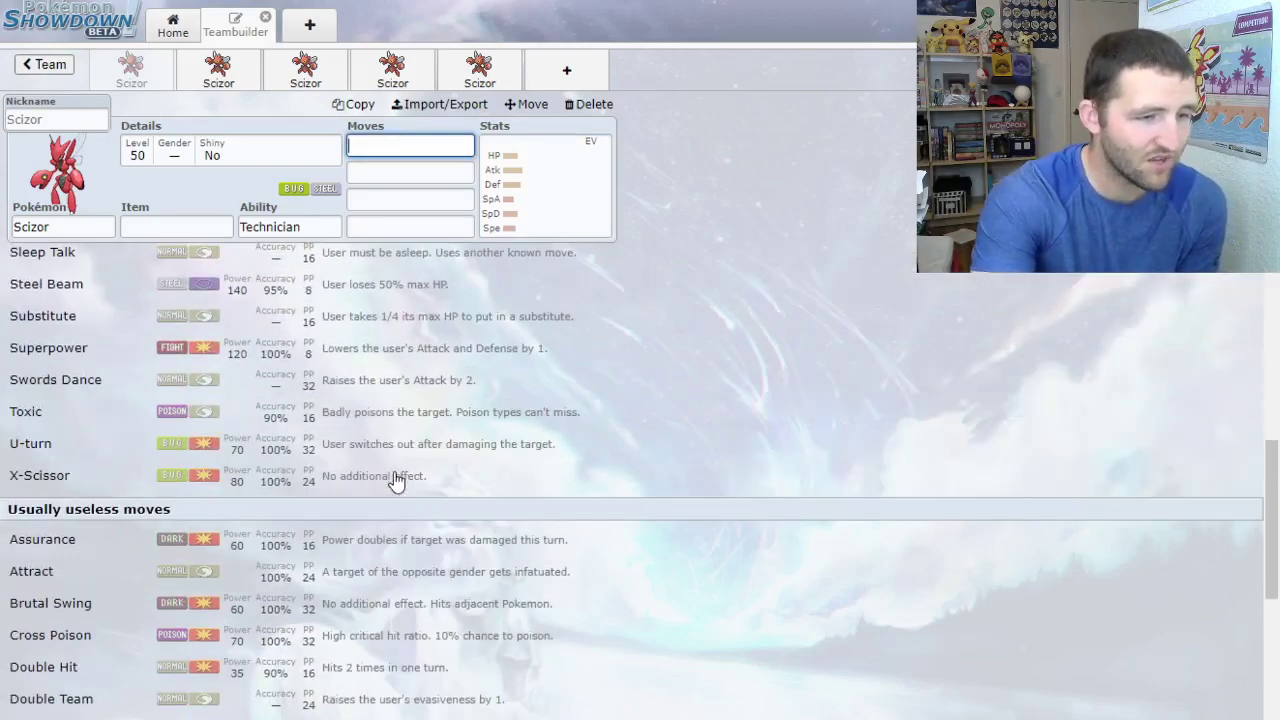
pyautogui.scroll(-2, 392, 480)
pyautogui.scroll(9, 386, 520)
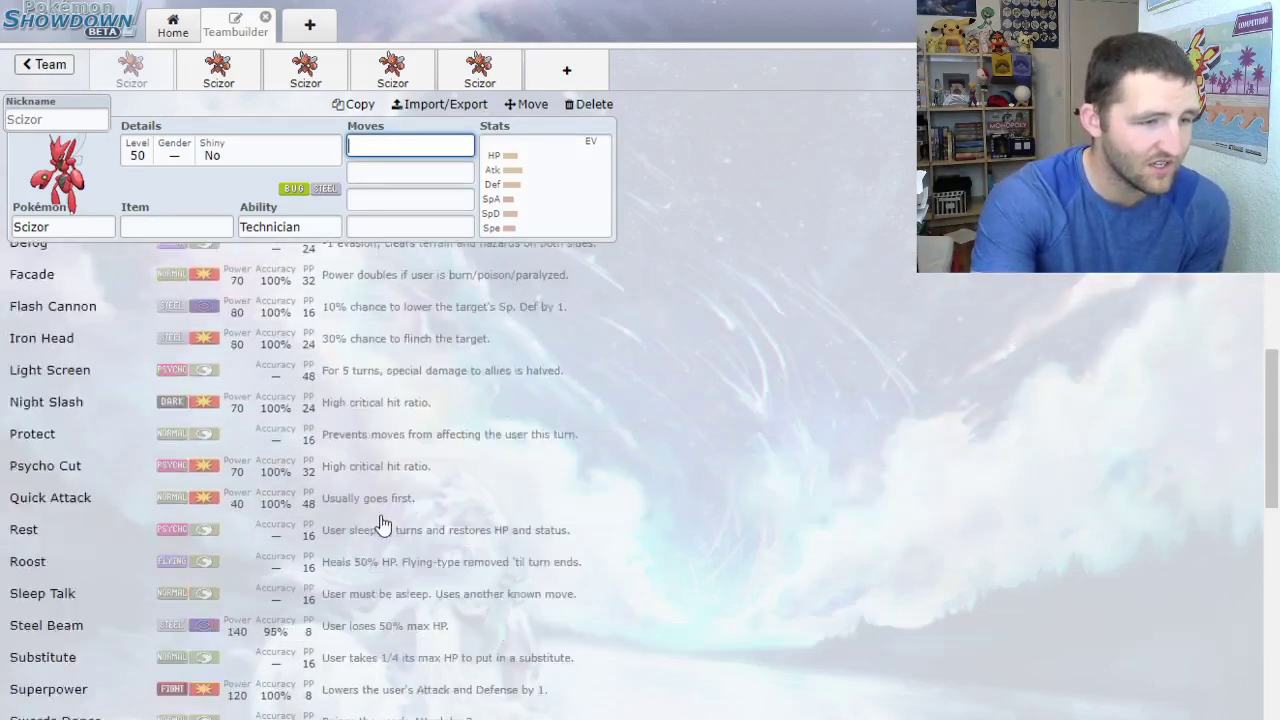
# - Read the Technician ability's description and review the power of Scizor's main moves against it
pyautogui.click(326, 226)
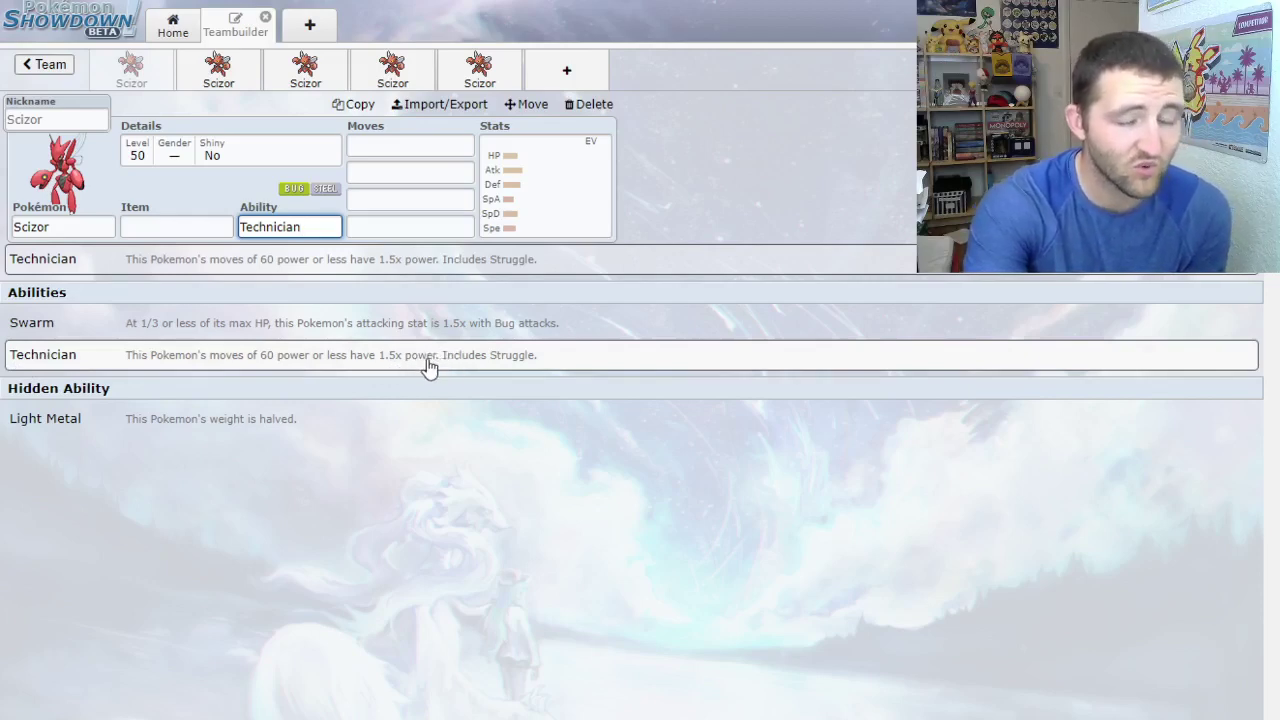
pyautogui.click(393, 140)
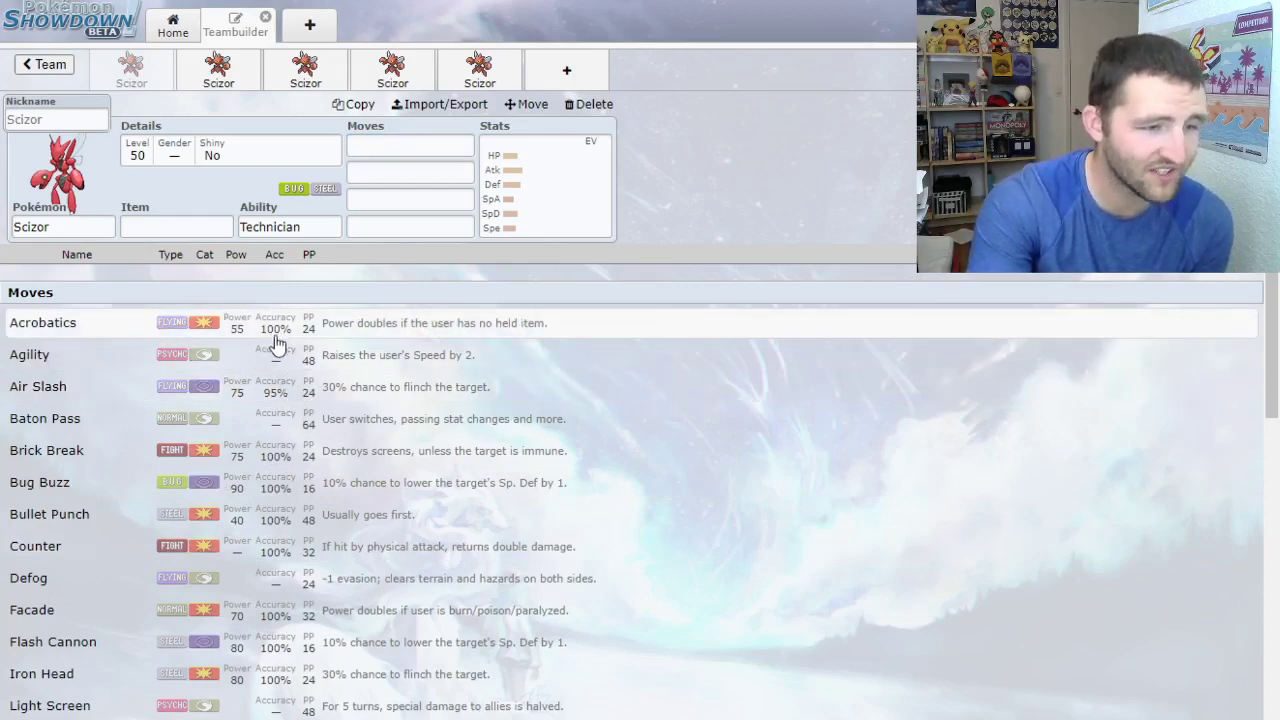
pyautogui.scroll(-1, 295, 505)
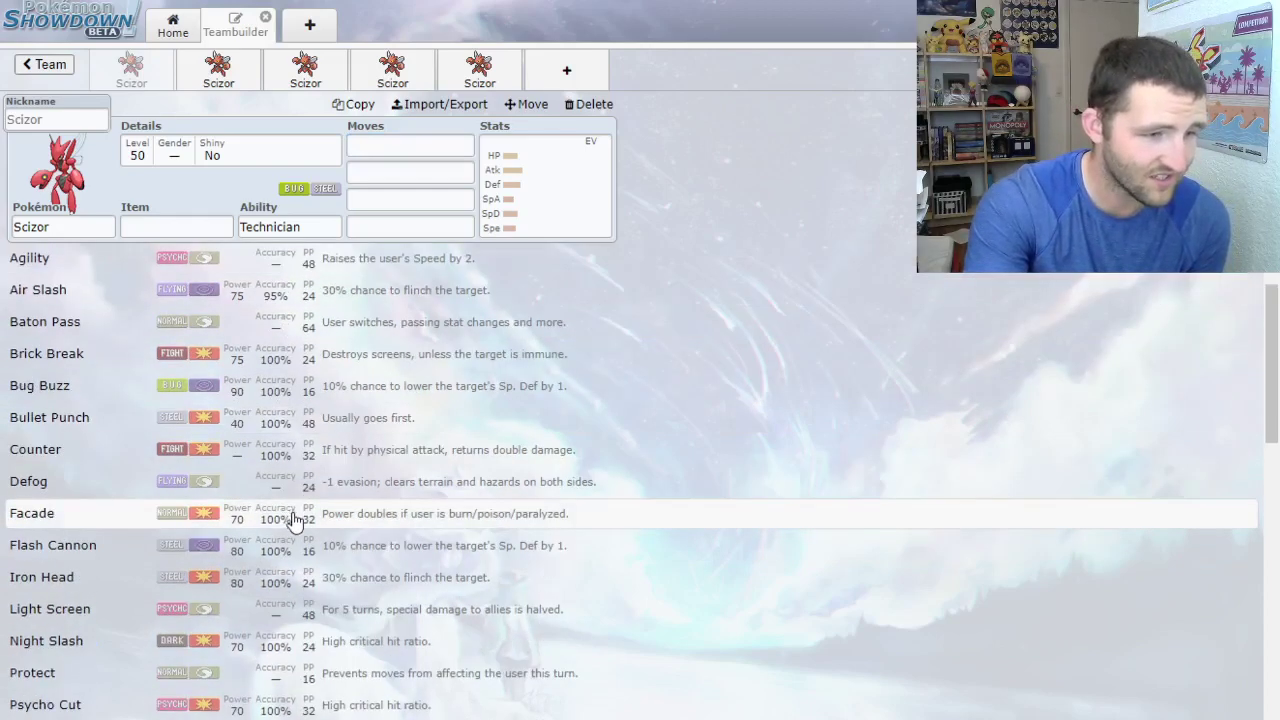
pyautogui.scroll(-2, 290, 522)
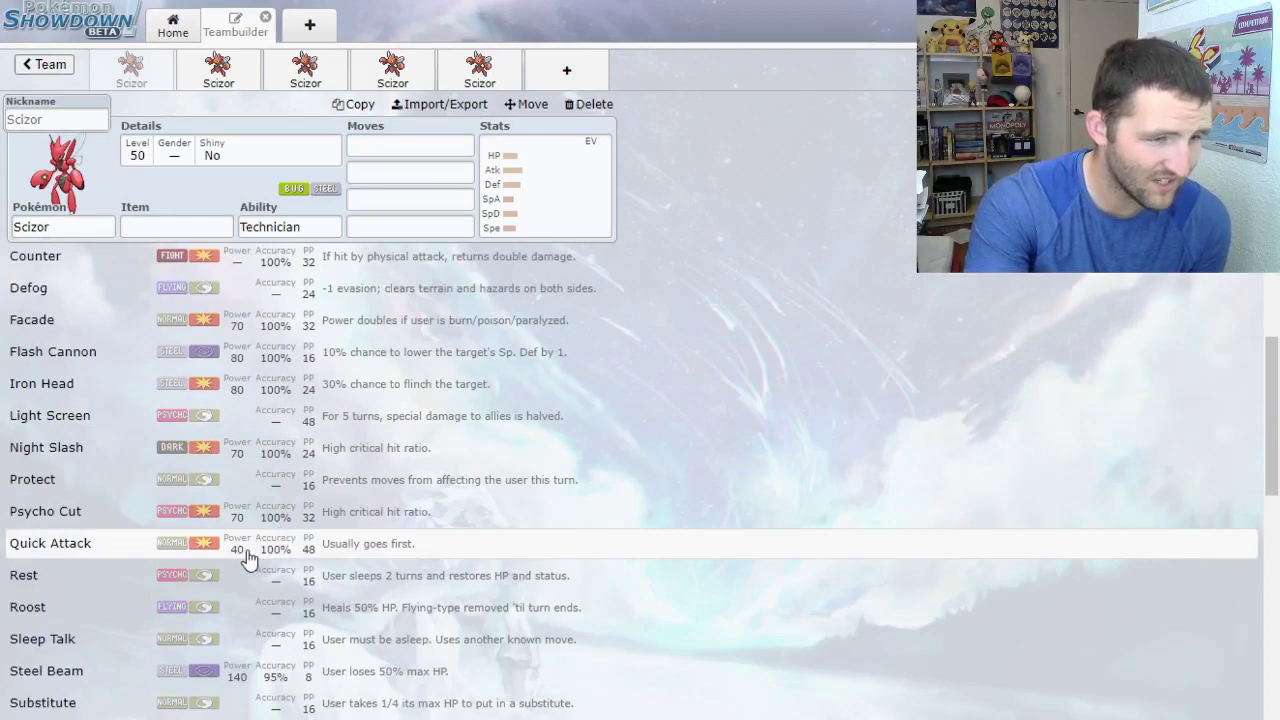
pyautogui.scroll(-1, 280, 566)
pyautogui.scroll(-1, 292, 590)
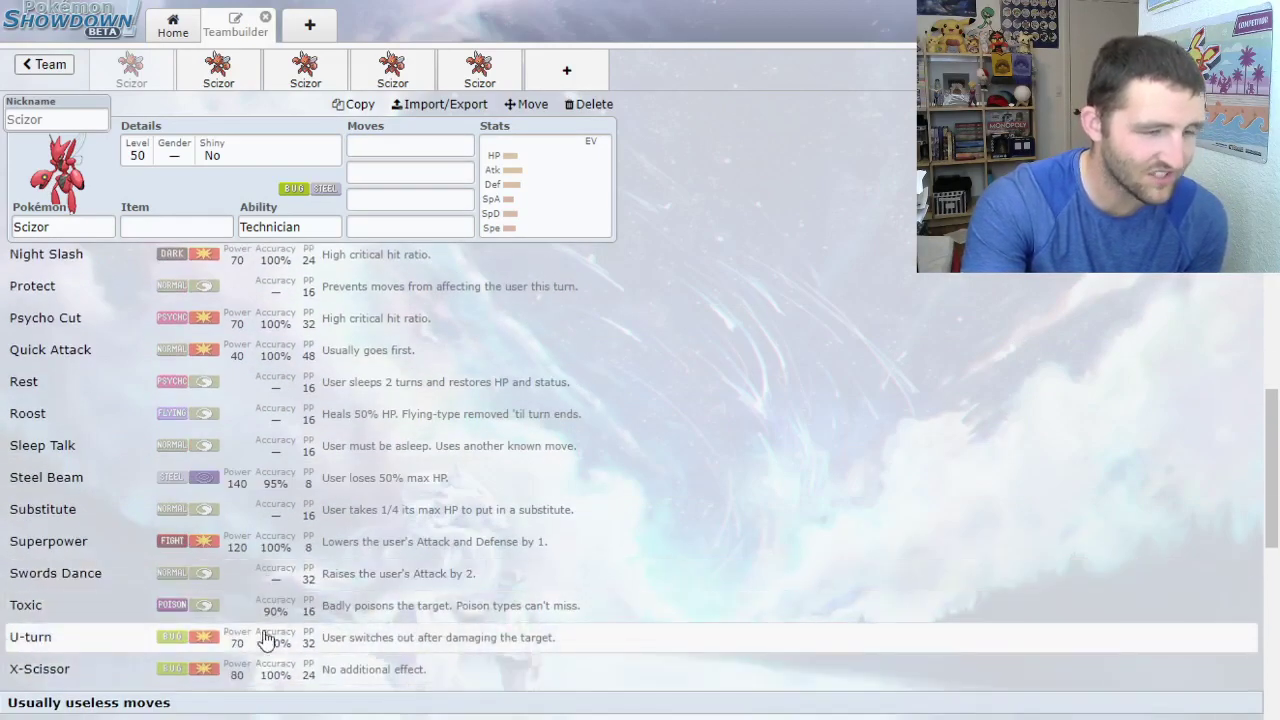
pyautogui.scroll(1, 308, 625)
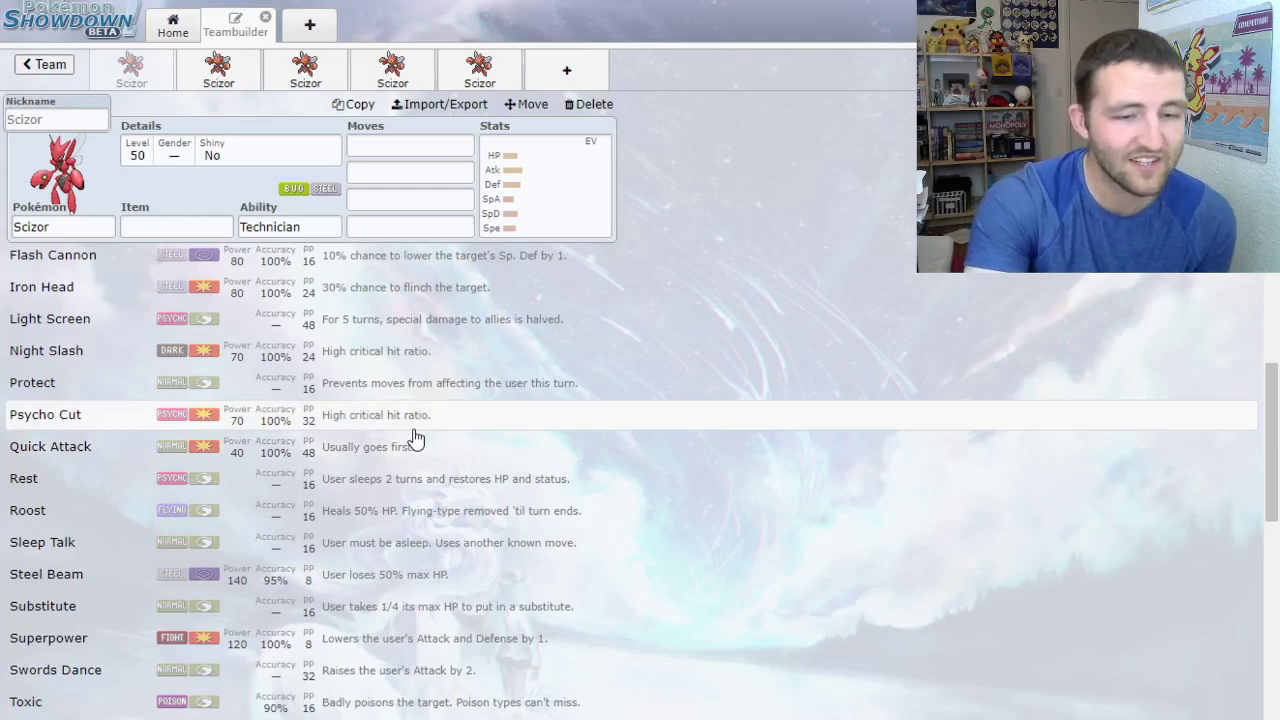
pyautogui.scroll(4, 418, 438)
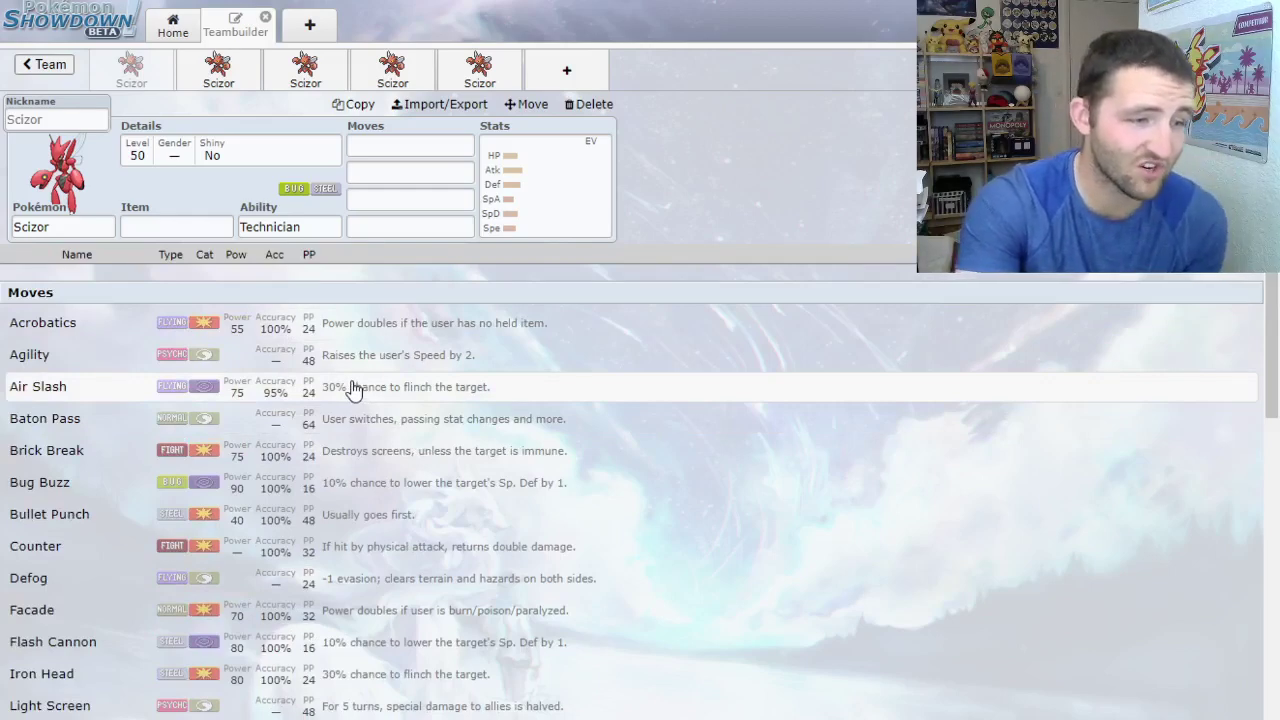
# - Examine Scizor's move list from the main moves into the usually useless ones, as far as Dual Wingbeat
pyautogui.scroll(-3, 415, 425)
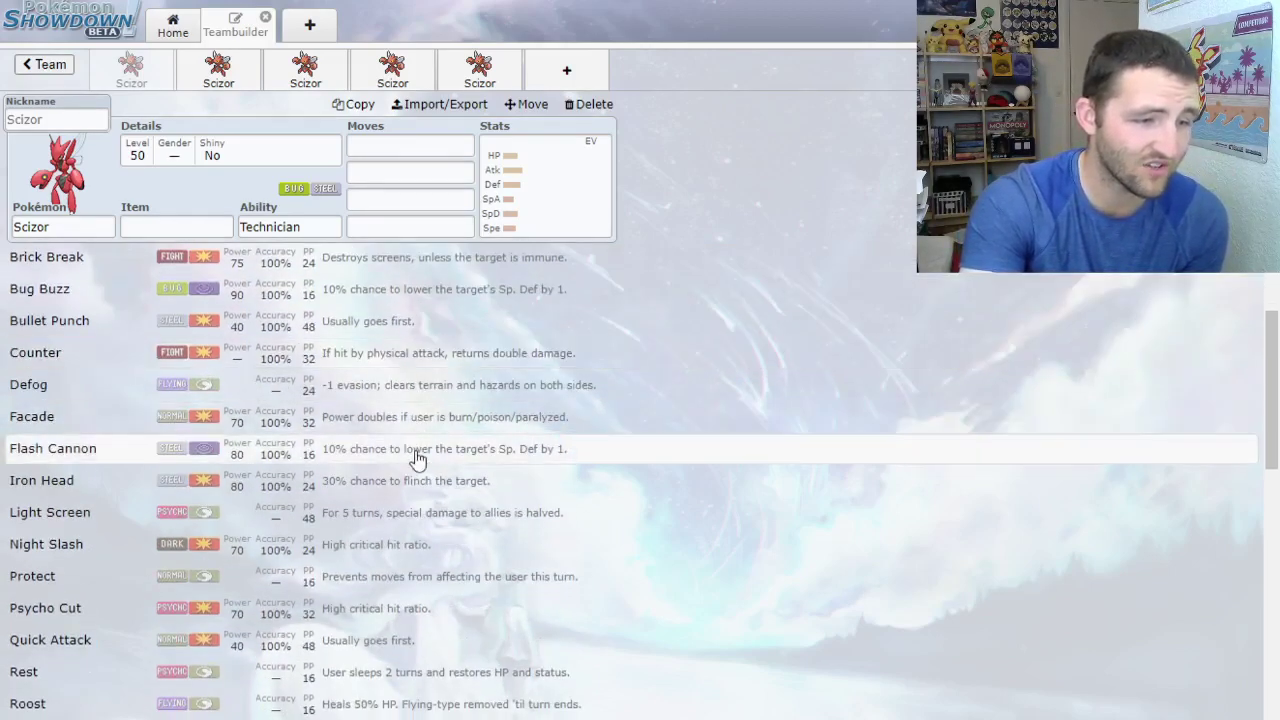
pyautogui.scroll(-3, 400, 455)
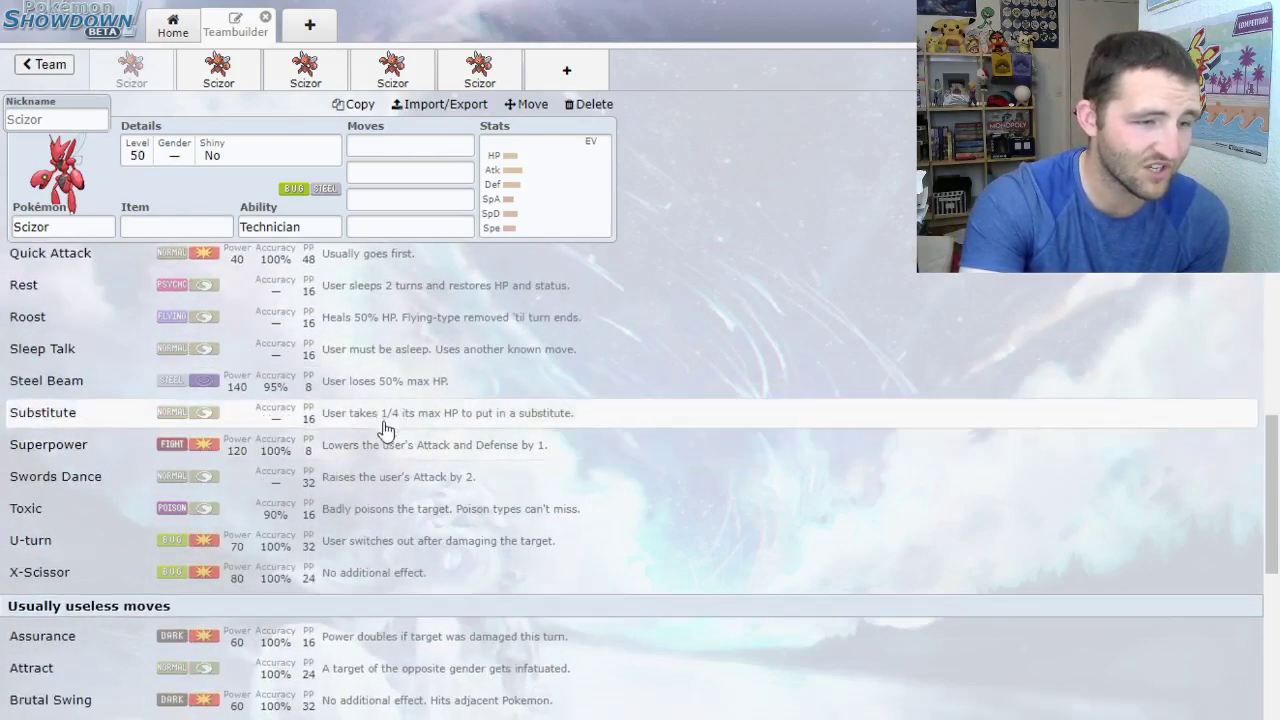
pyautogui.scroll(-1, 385, 428)
pyautogui.scroll(-1, 385, 428)
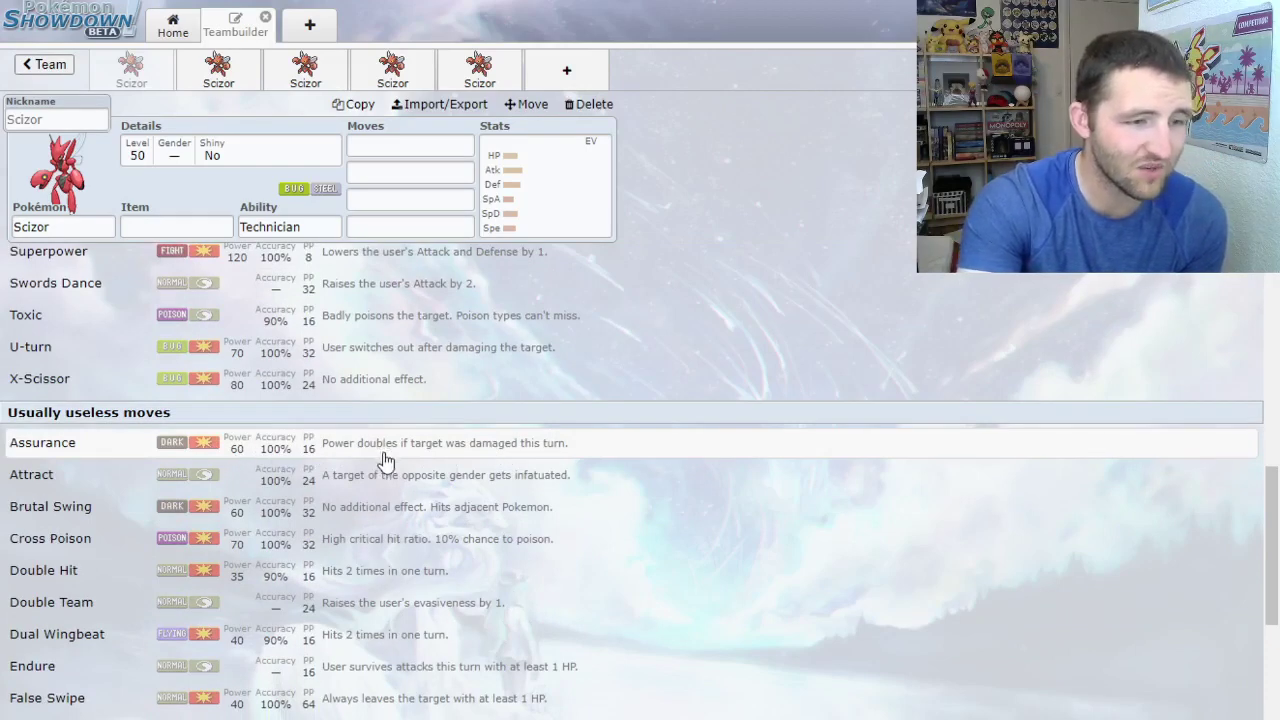
pyautogui.scroll(-1, 385, 460)
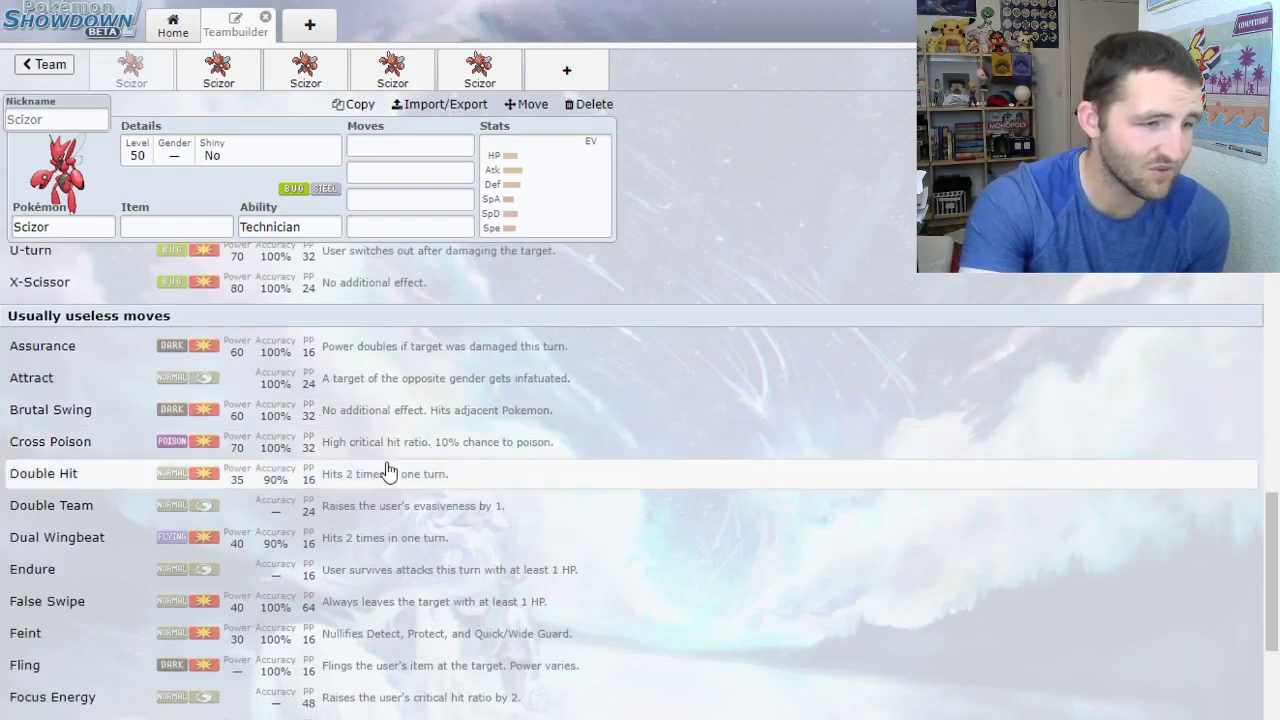
pyautogui.scroll(-1, 381, 471)
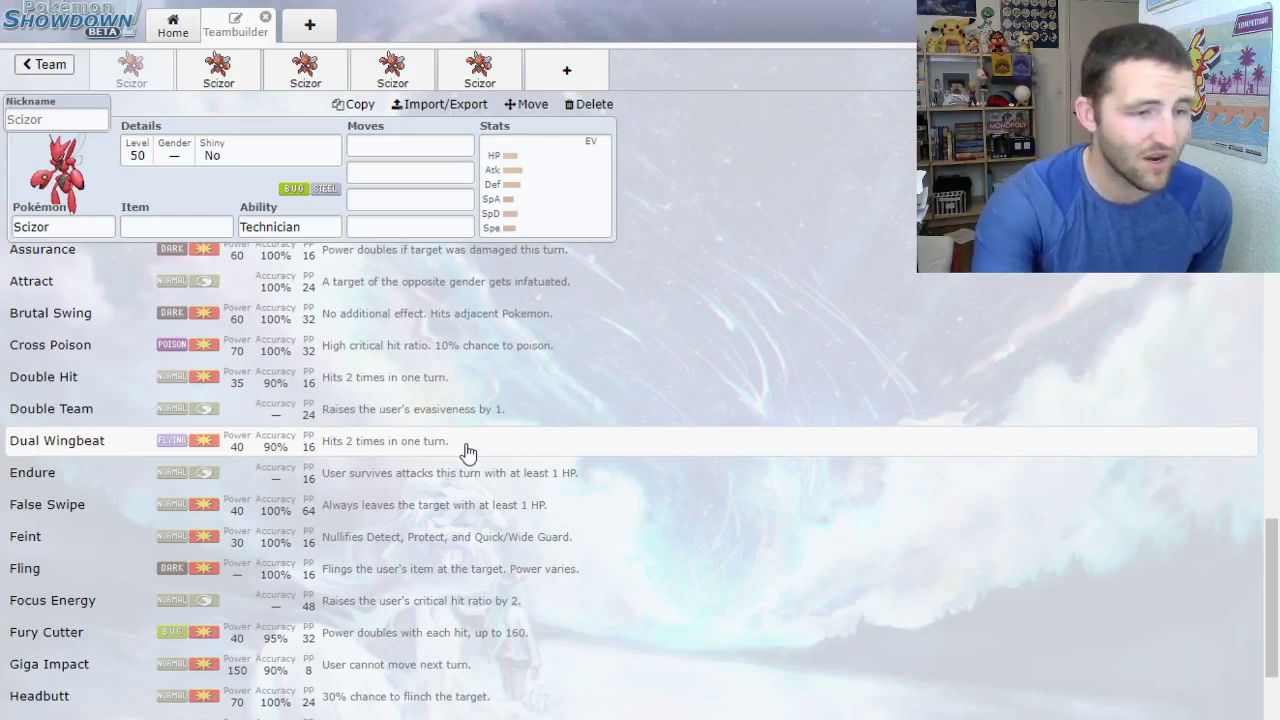
# - Compare X-Scissor with the usually useless moves, reading on through Fury Cutter and Metal Claw to Steel Wing
pyautogui.scroll(5, 468, 452)
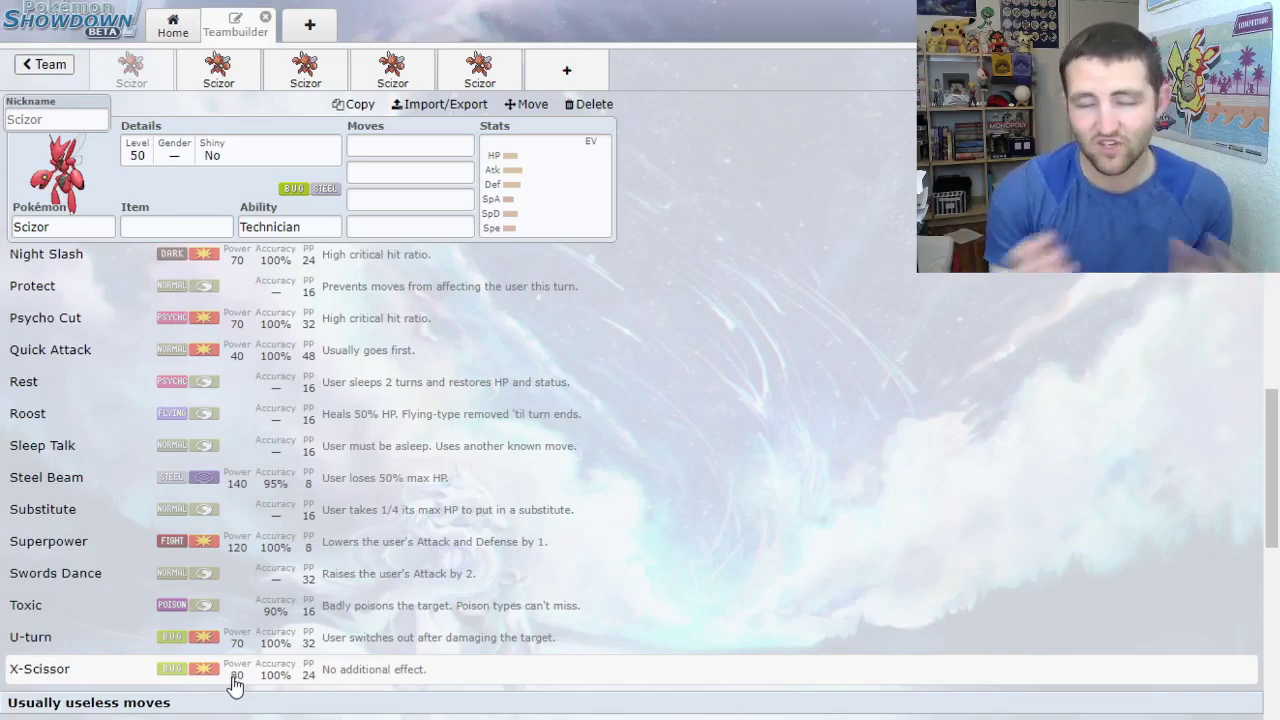
pyautogui.scroll(-2, 417, 643)
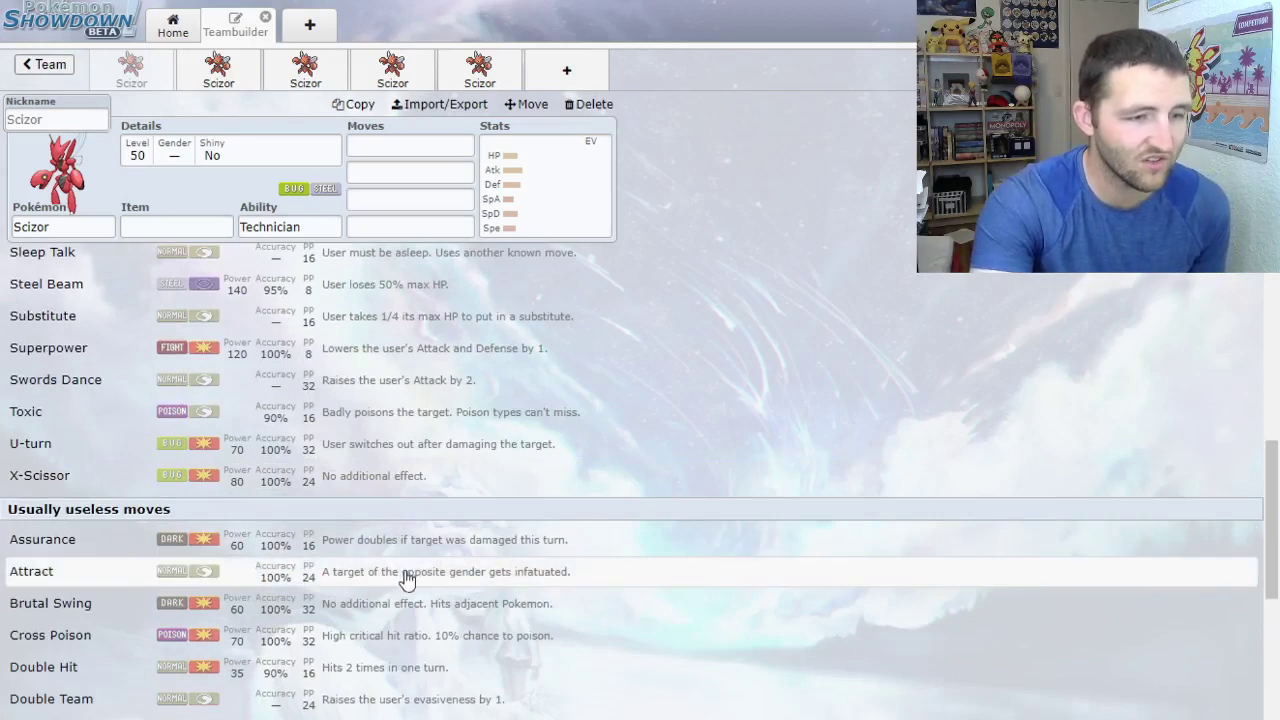
pyautogui.scroll(-1, 410, 567)
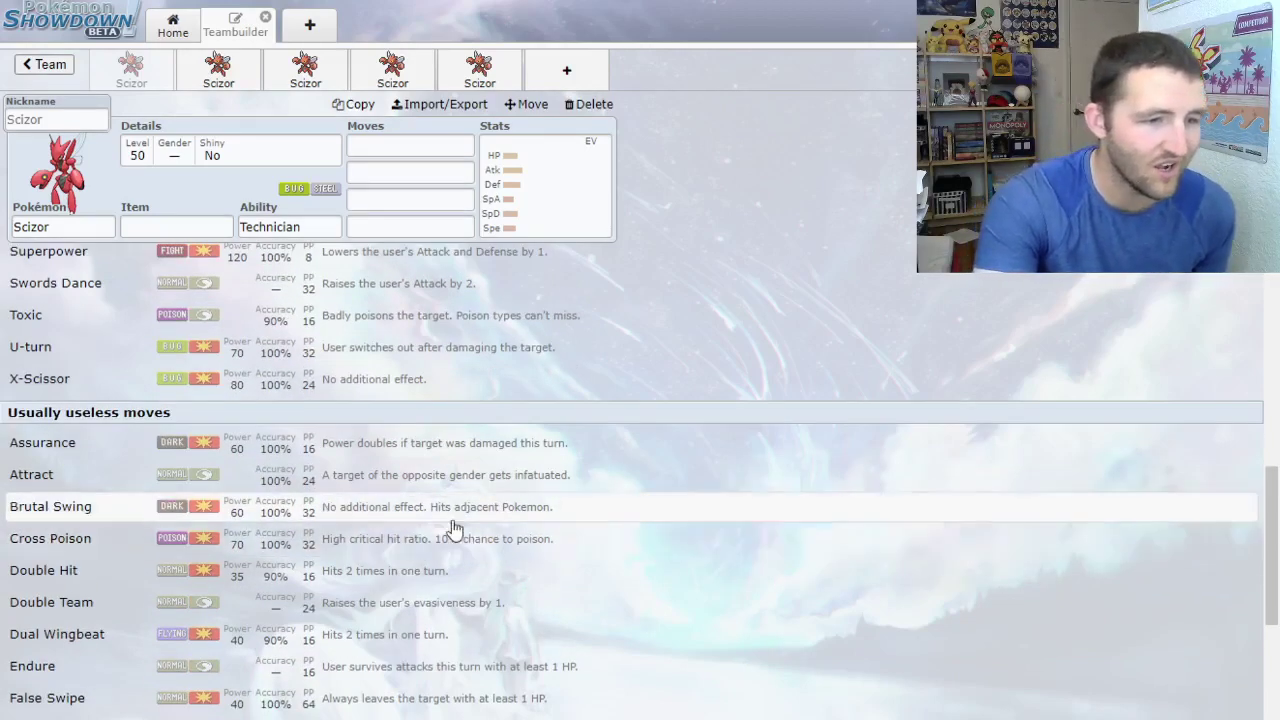
pyautogui.scroll(-1, 335, 385)
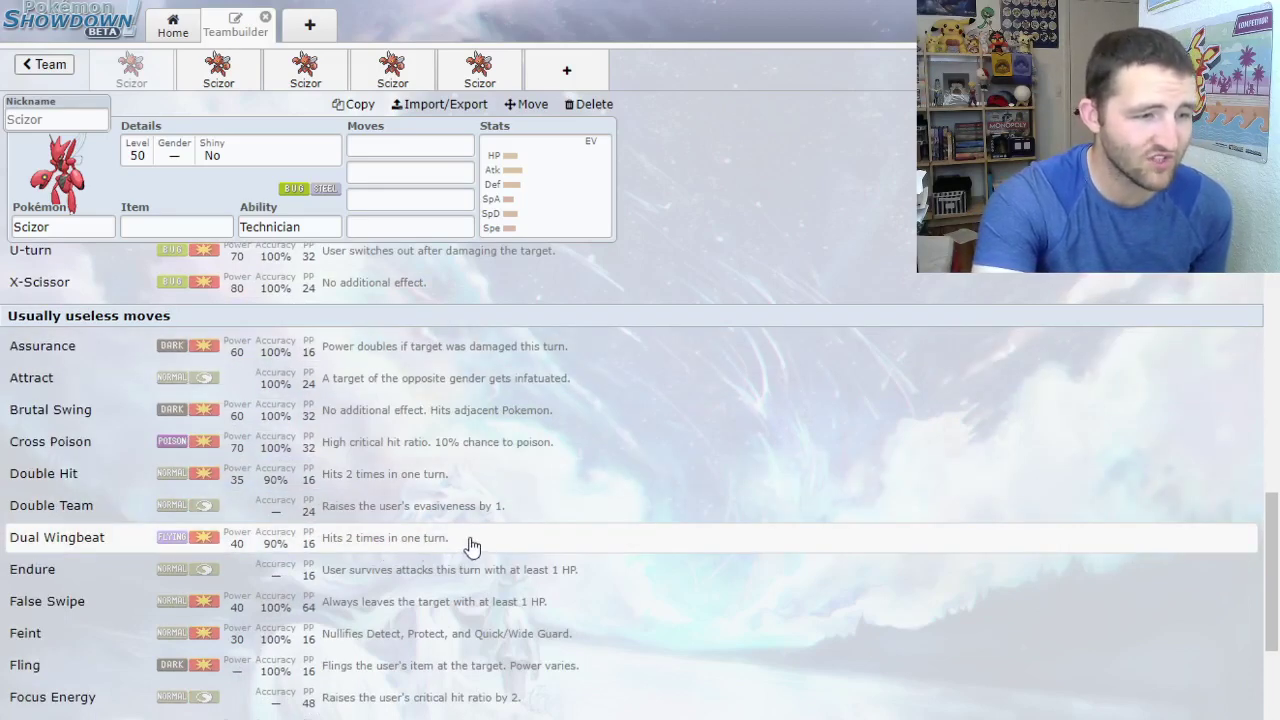
pyautogui.scroll(-1, 474, 546)
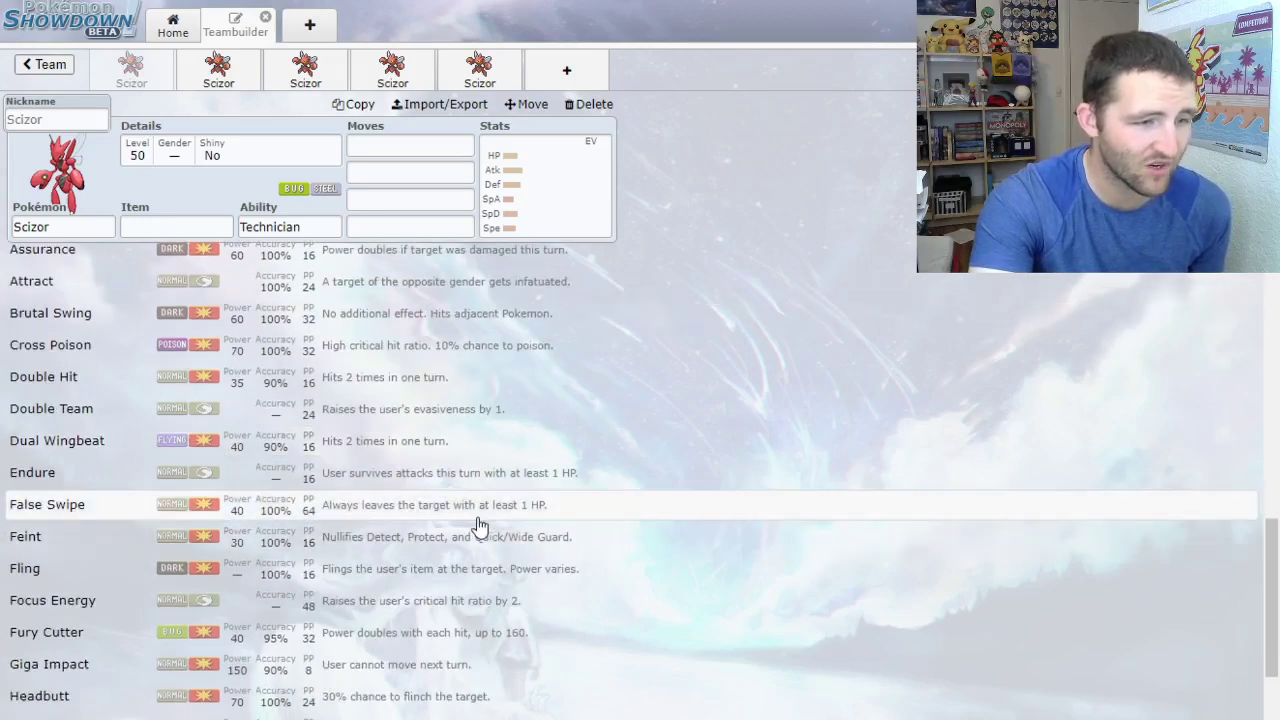
pyautogui.scroll(-1, 463, 480)
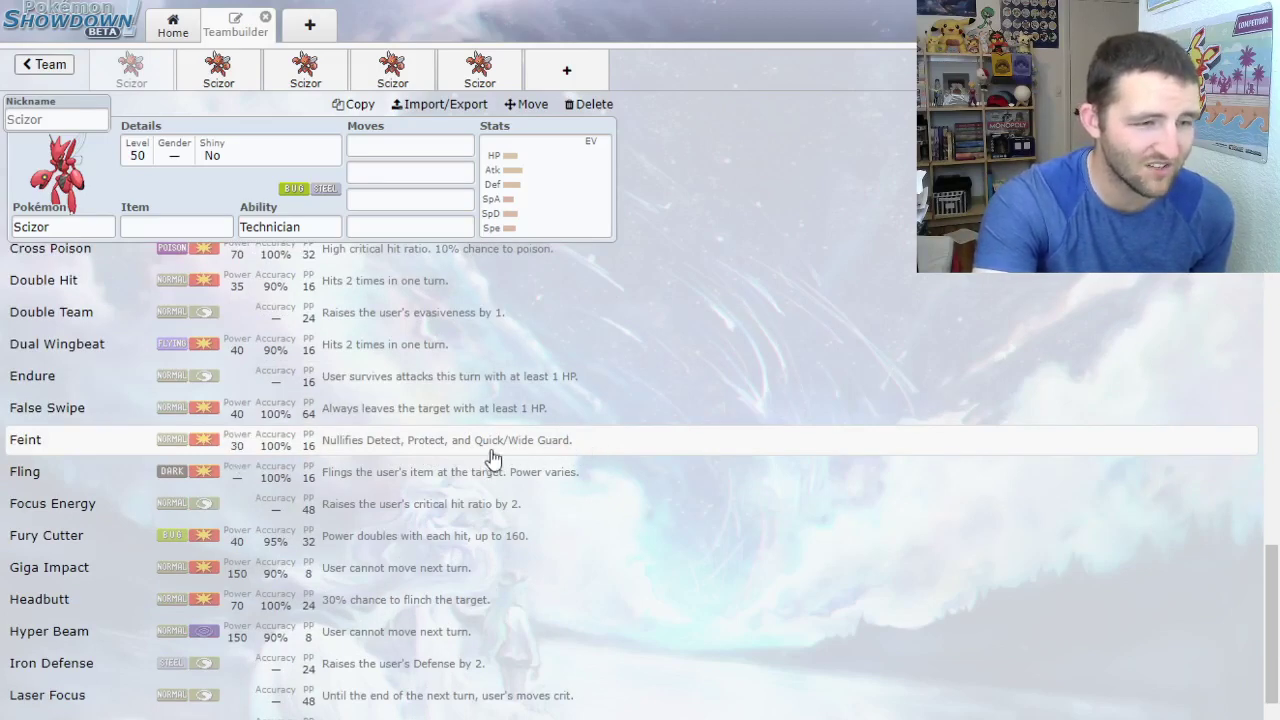
pyautogui.scroll(-1, 521, 471)
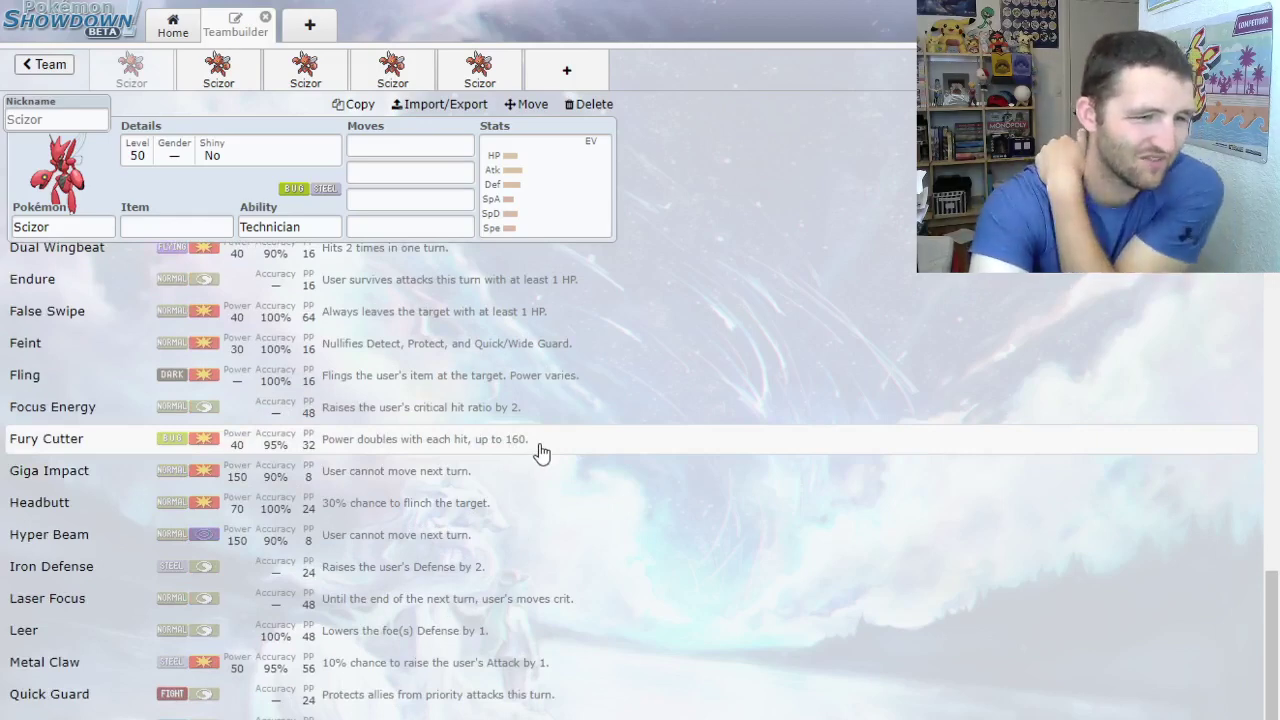
pyautogui.scroll(-2, 540, 453)
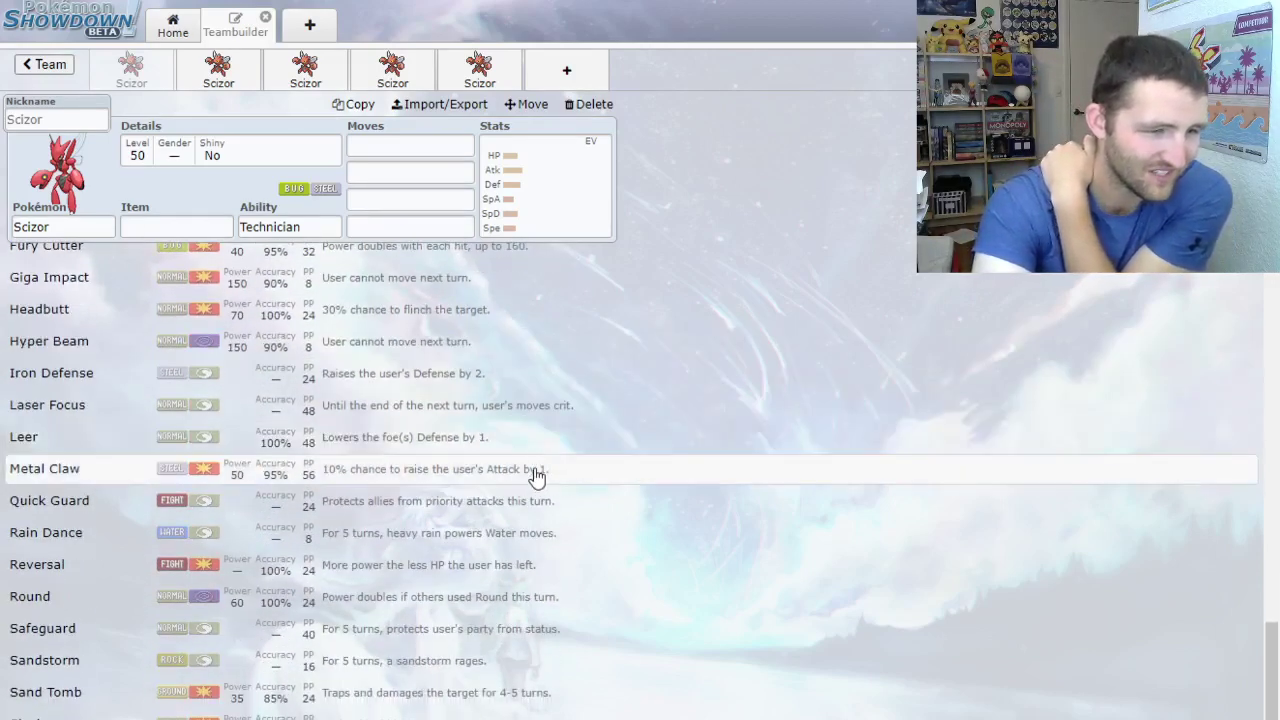
pyautogui.scroll(-1, 500, 480)
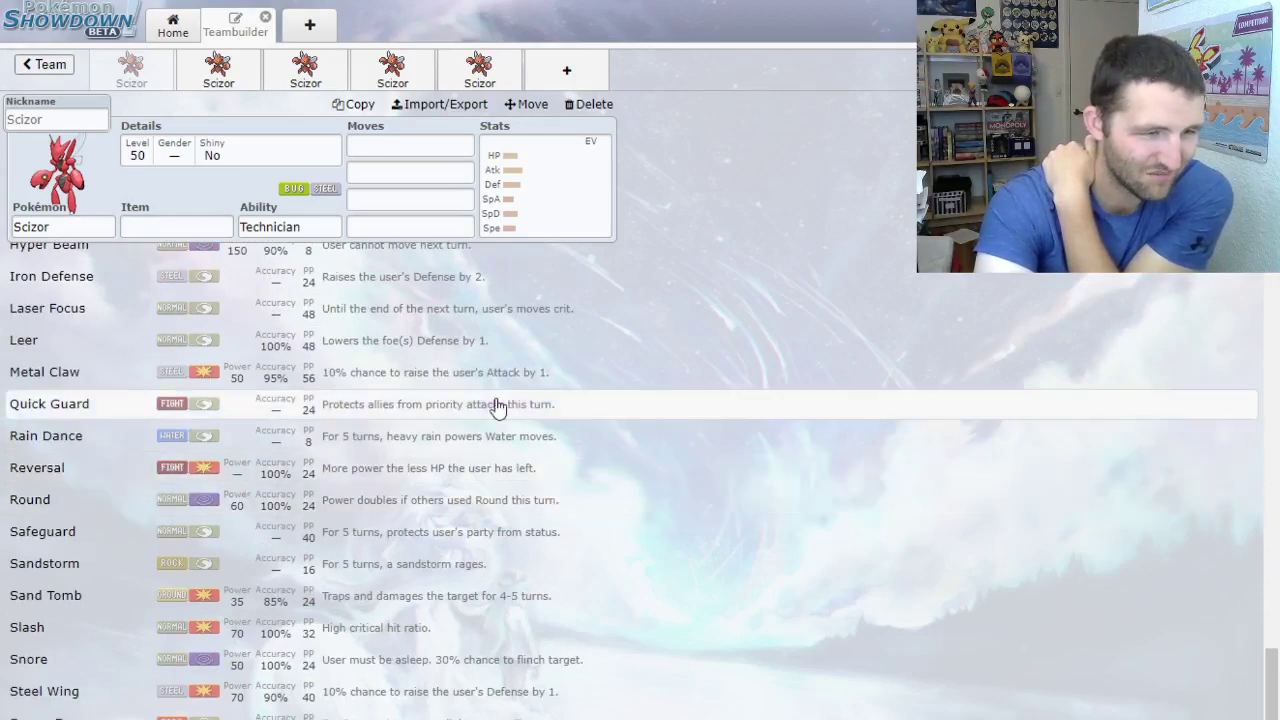
pyautogui.scroll(-1, 491, 506)
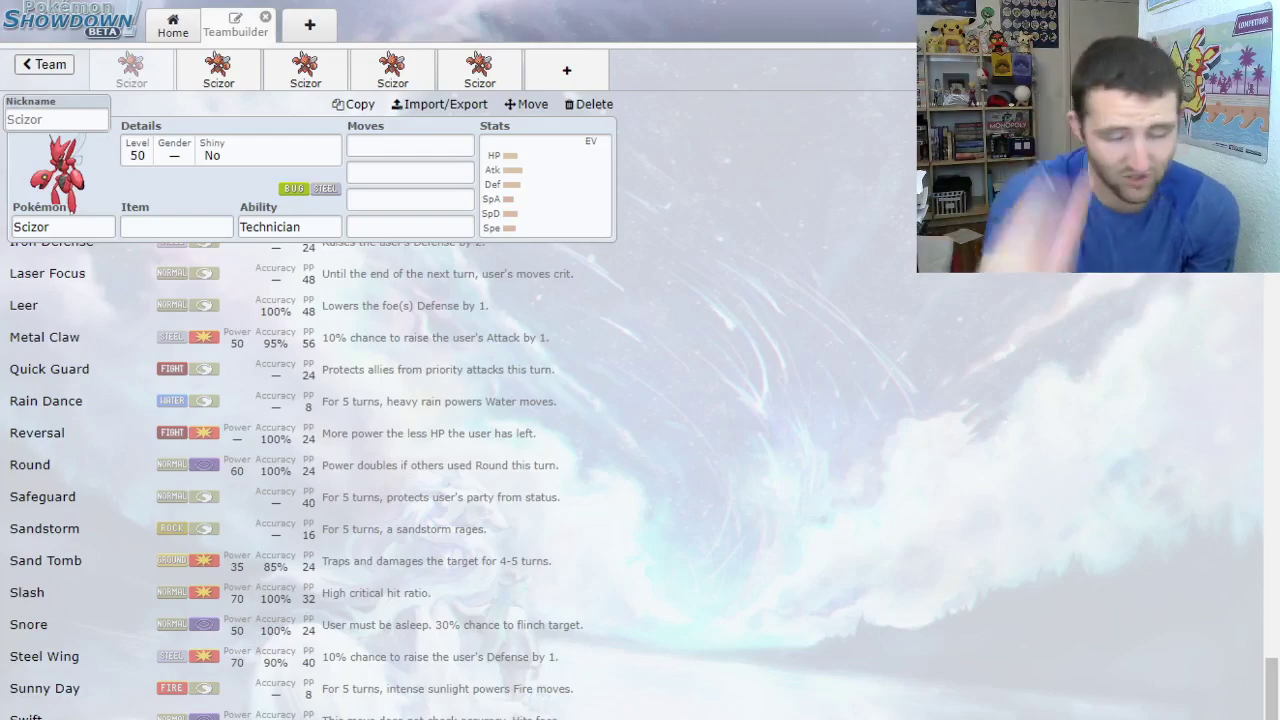
# - Compare the first Scizor's shiny and regular appearance and leave Shiny set to Yes
pyautogui.scroll(10, 386, 534)
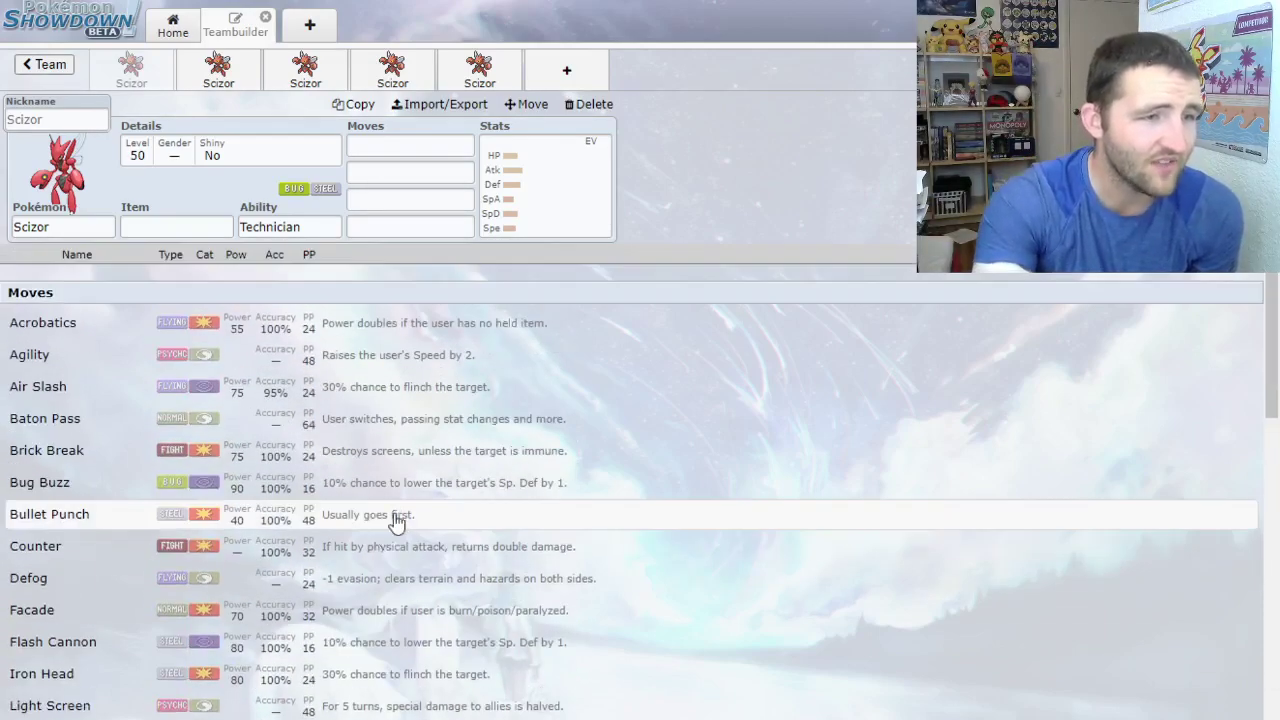
pyautogui.click(200, 155)
pyautogui.click(117, 323)
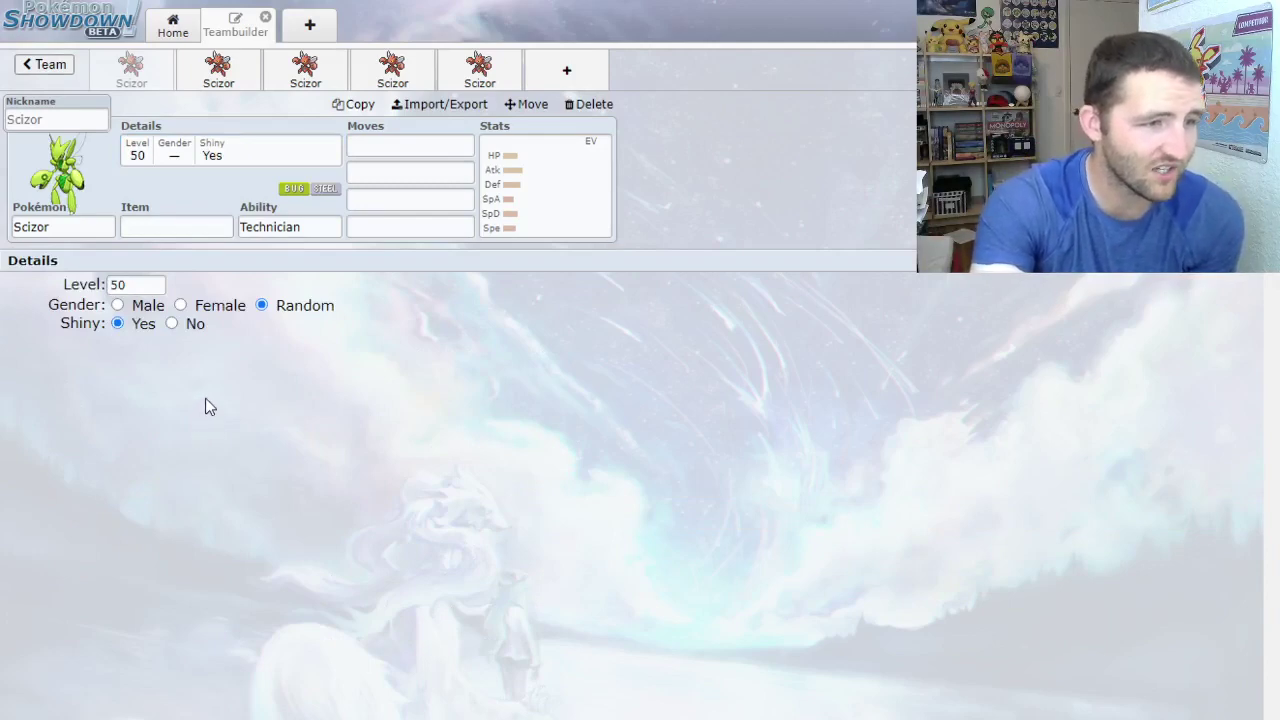
pyautogui.click(173, 325)
pyautogui.click(117, 325)
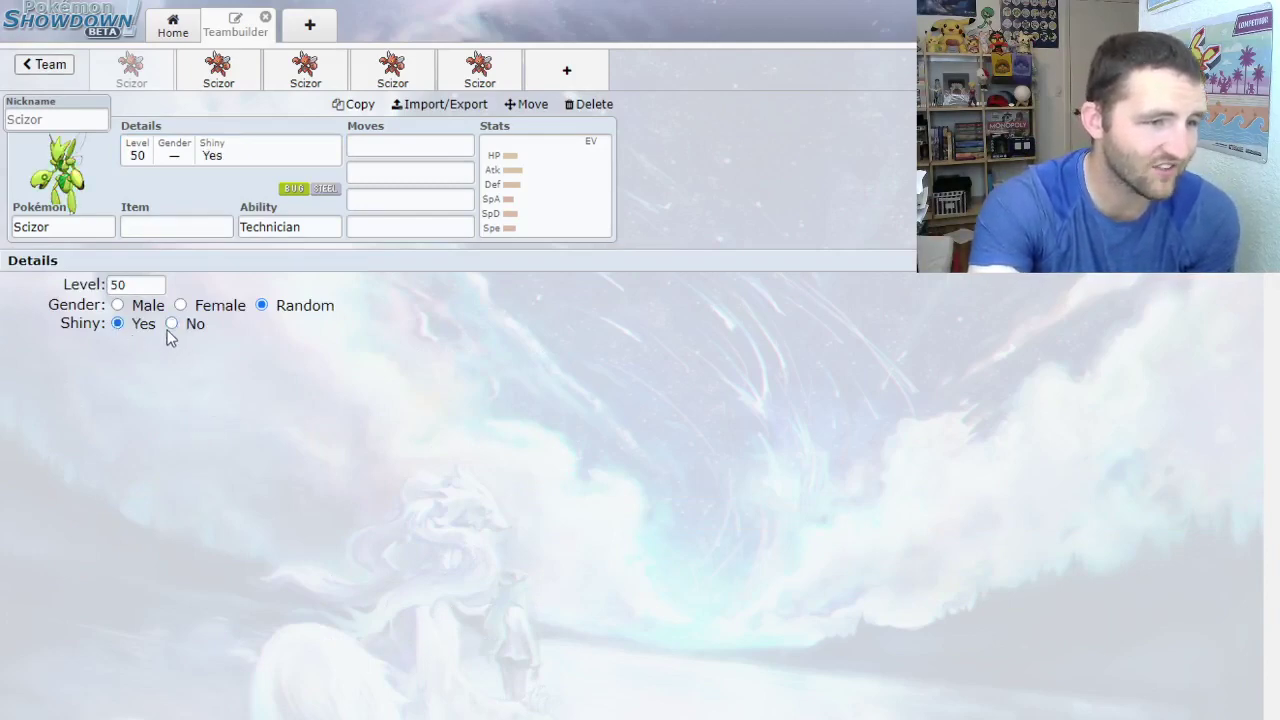
pyautogui.click(173, 325)
pyautogui.click(118, 324)
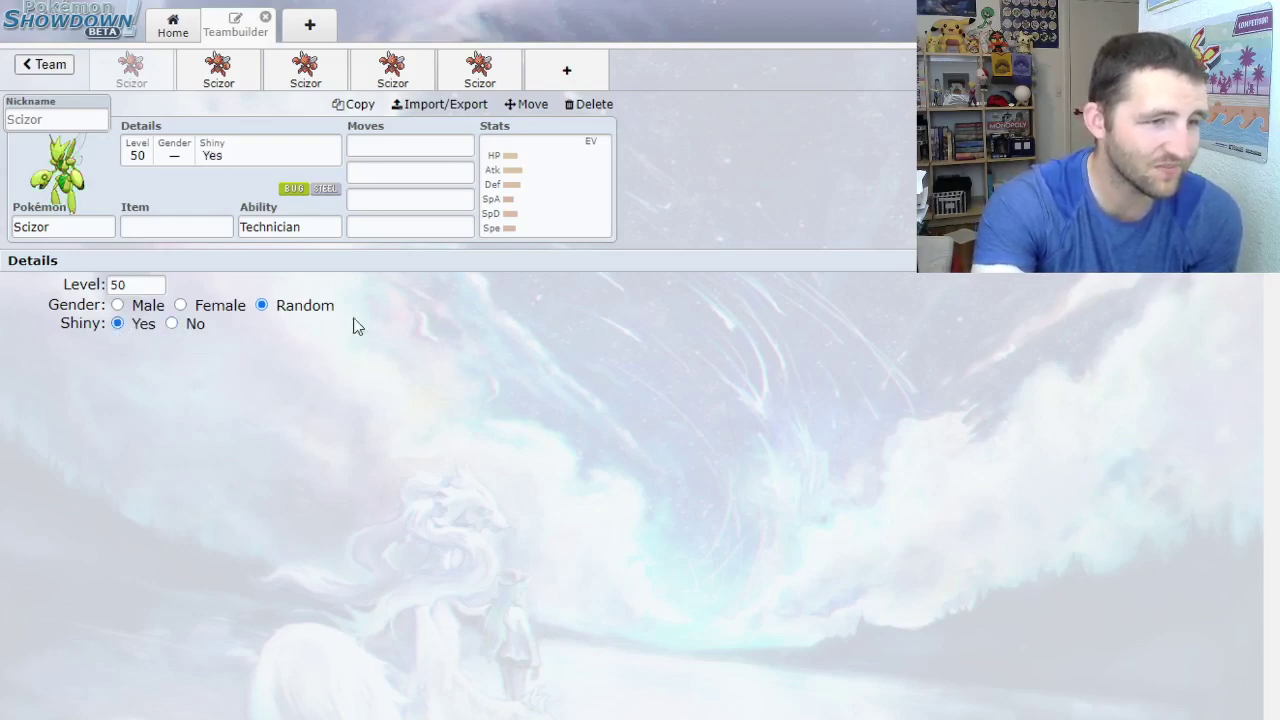
# - Open the second Scizor's set, check its EV spread and compare Dual Wingbeat with the other moves it can learn
pyautogui.click(528, 195)
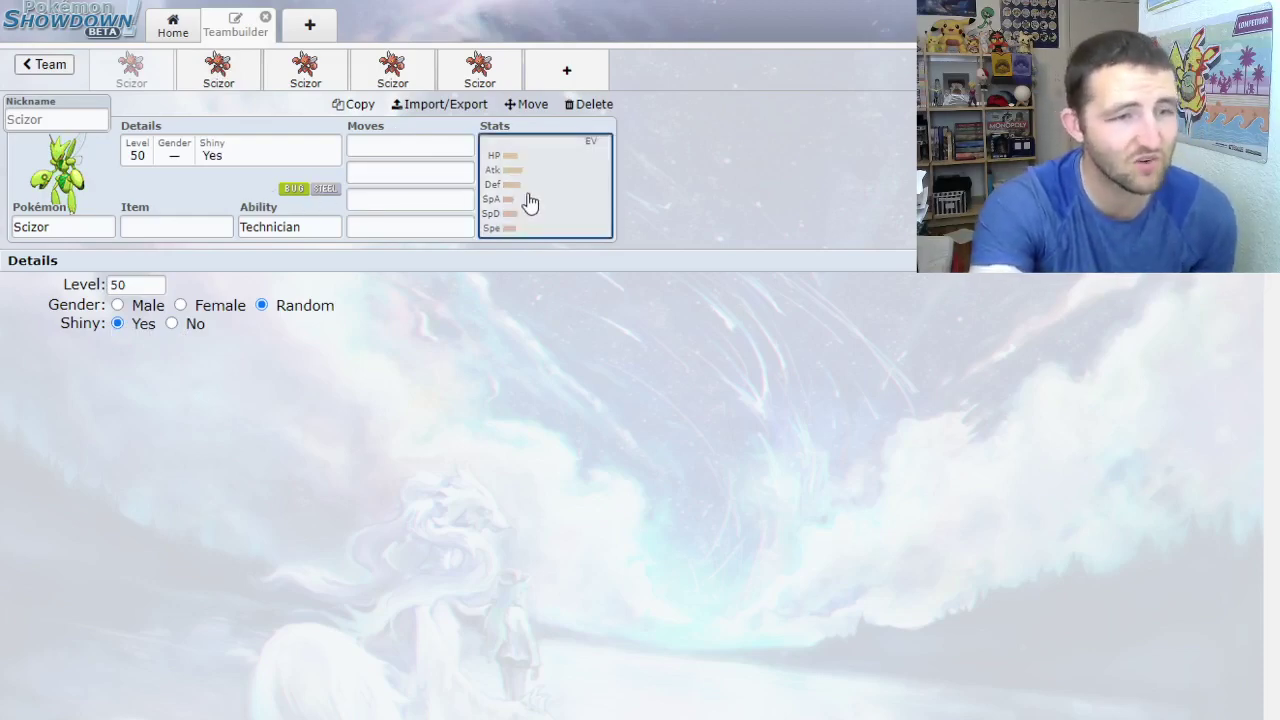
pyautogui.click(204, 78)
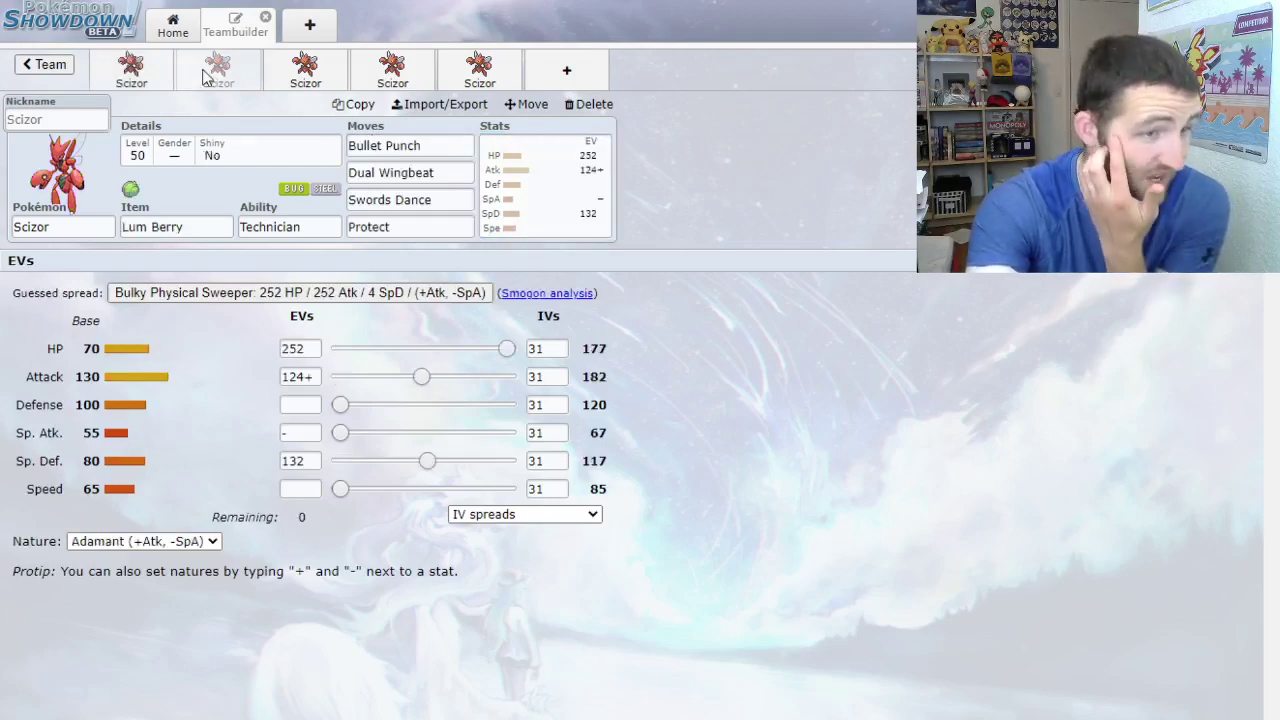
pyautogui.click(444, 170)
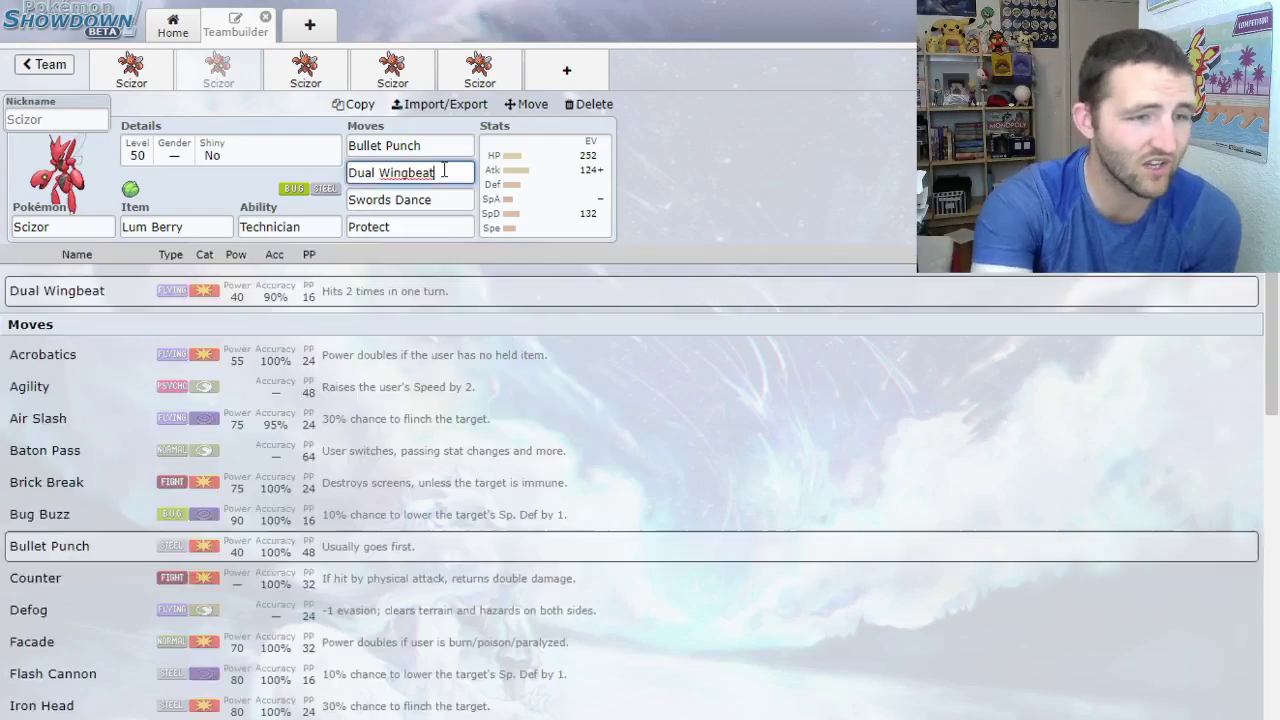
pyautogui.scroll(-4, 405, 488)
pyautogui.scroll(-2, 413, 494)
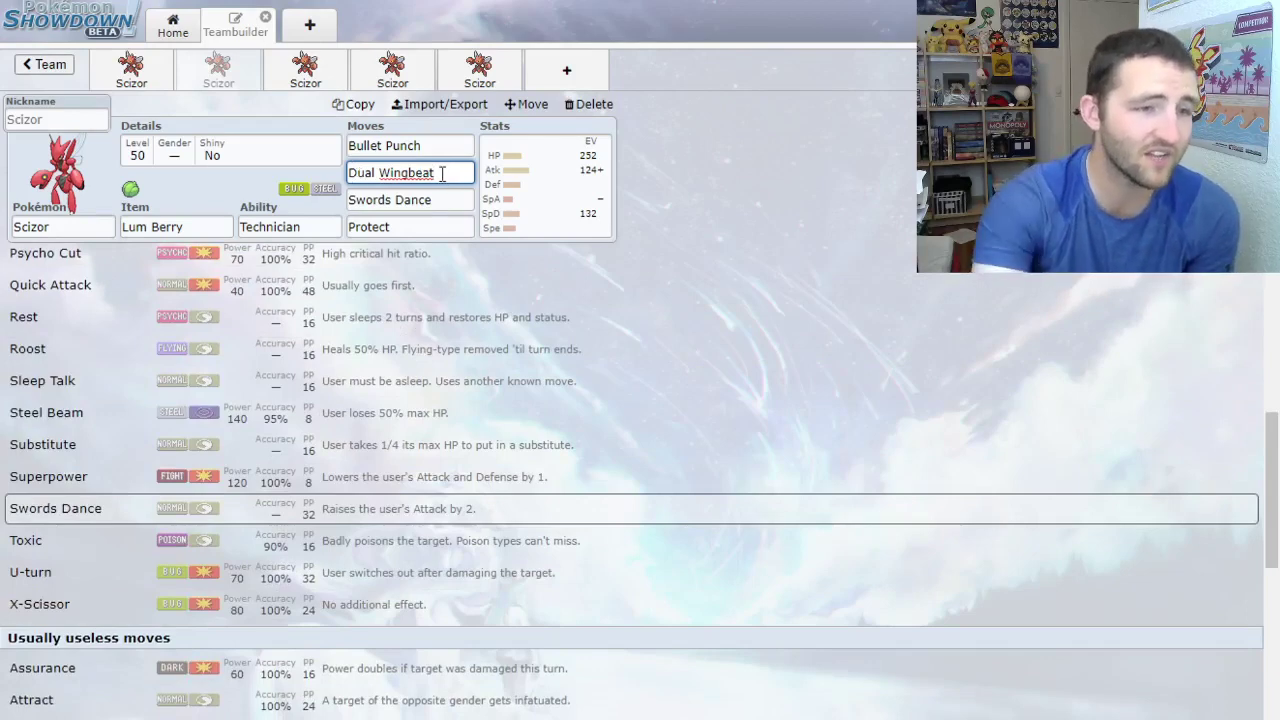
pyautogui.scroll(-5, 375, 485)
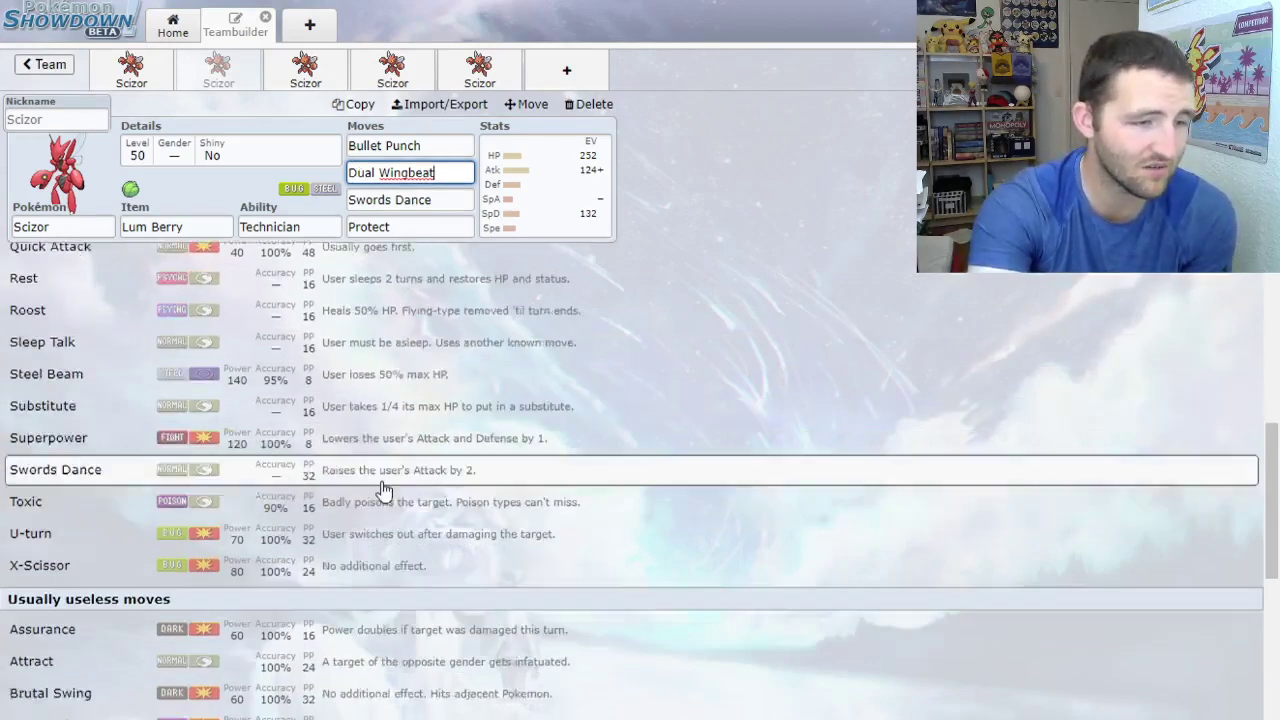
pyautogui.scroll(15, 375, 515)
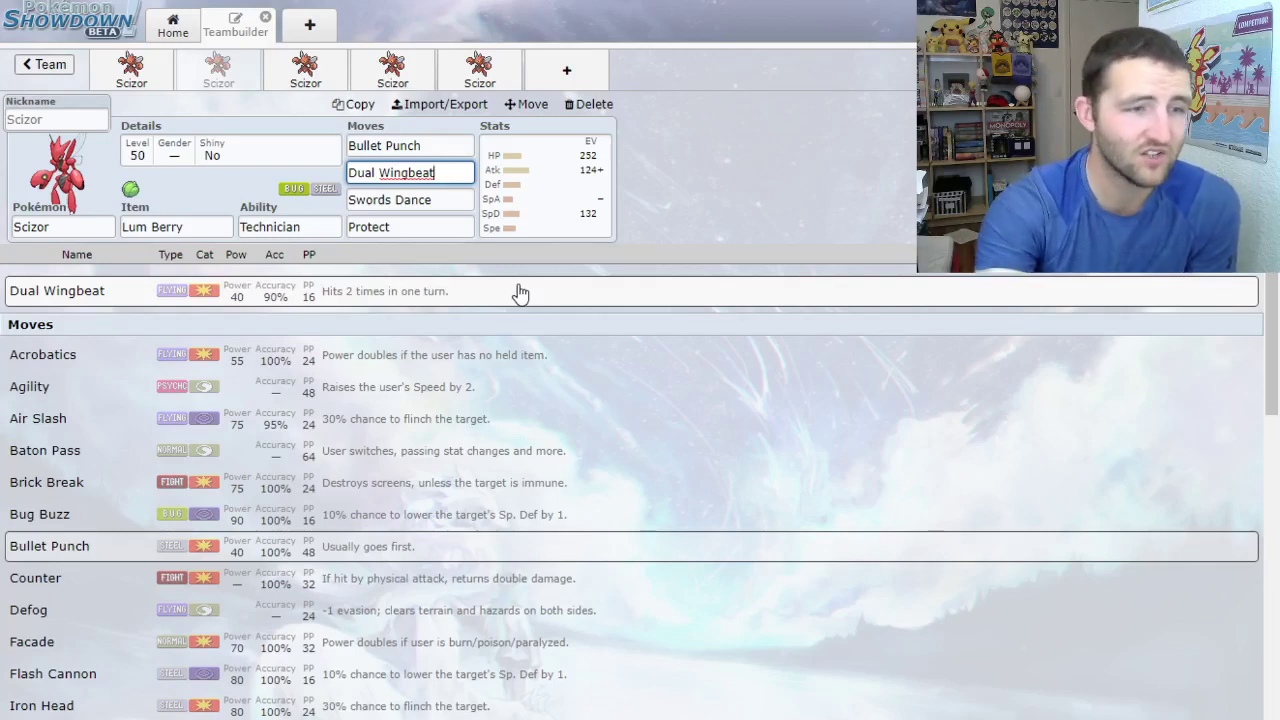
# - Review the descriptions of Swords Dance, Protect, Dual Wingbeat and Bullet Punch on the second Scizor's set
pyautogui.click(442, 206)
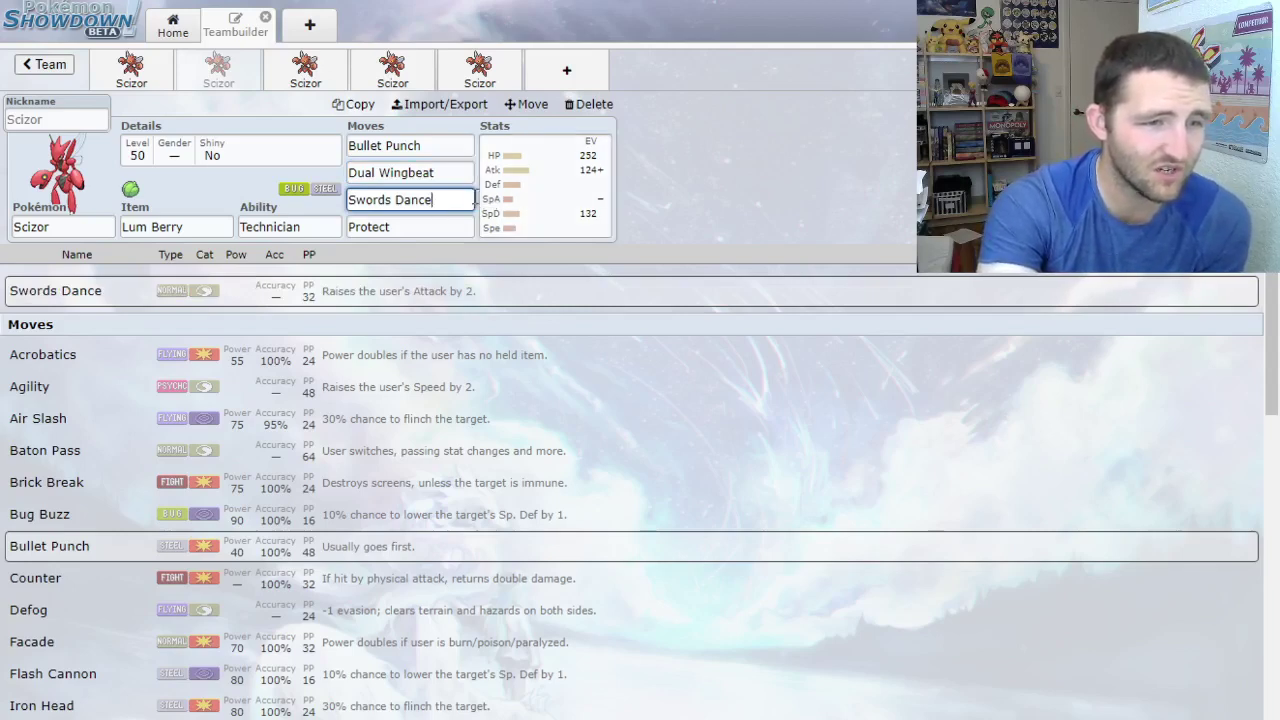
pyautogui.click(411, 226)
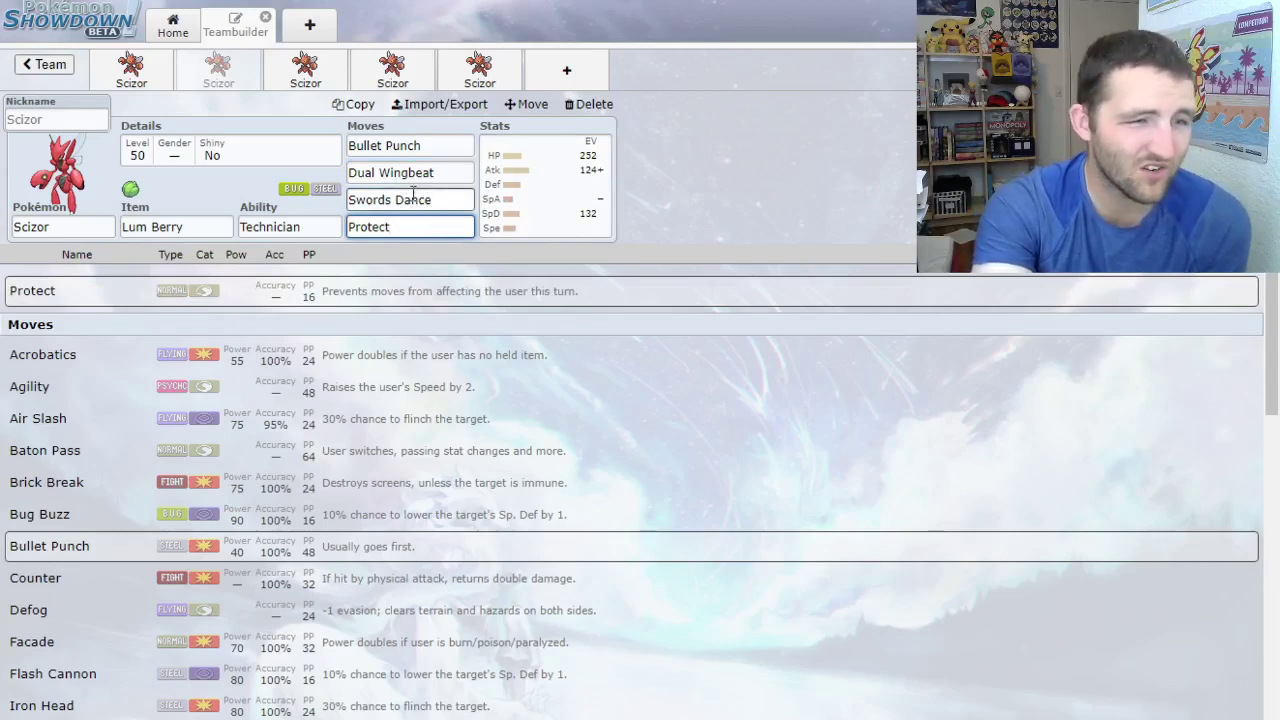
pyautogui.click(431, 200)
pyautogui.click(432, 227)
pyautogui.click(445, 200)
pyautogui.click(443, 172)
pyautogui.click(428, 145)
# - Read Lum Berry's effect and look through the popular items for alternatives on the second Scizor
pyautogui.click(197, 224)
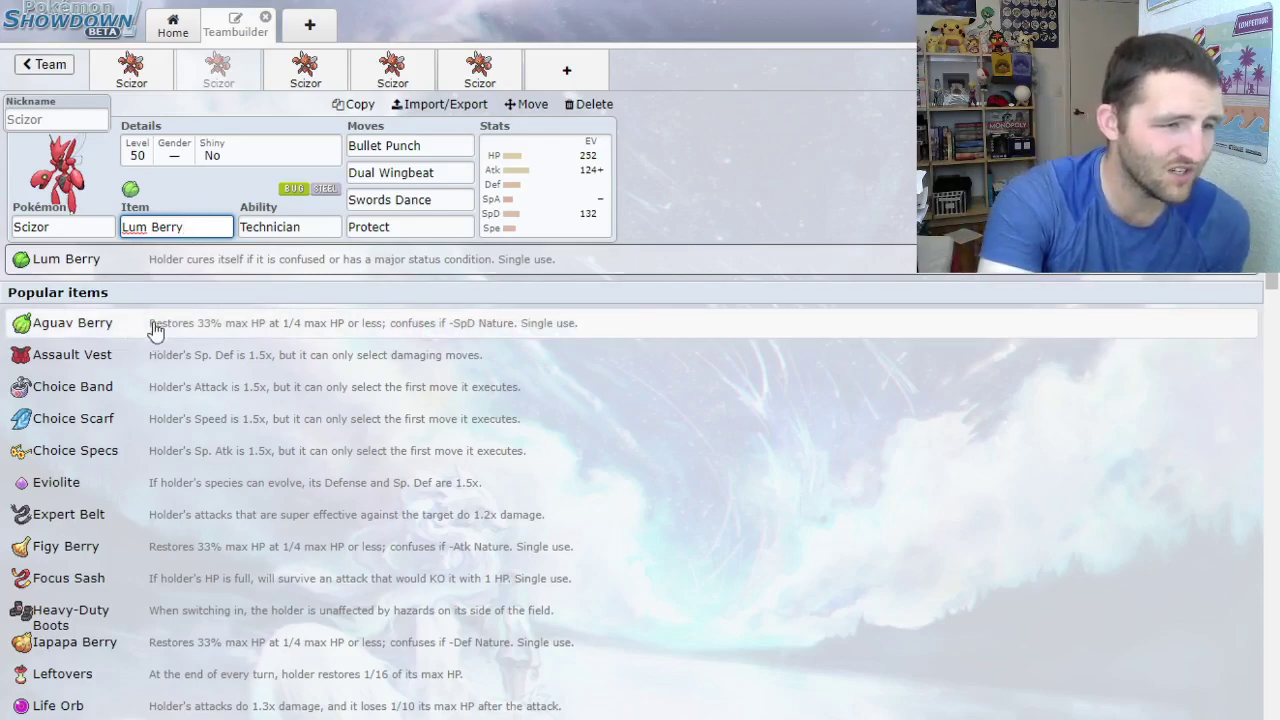
pyautogui.scroll(-3, 206, 531)
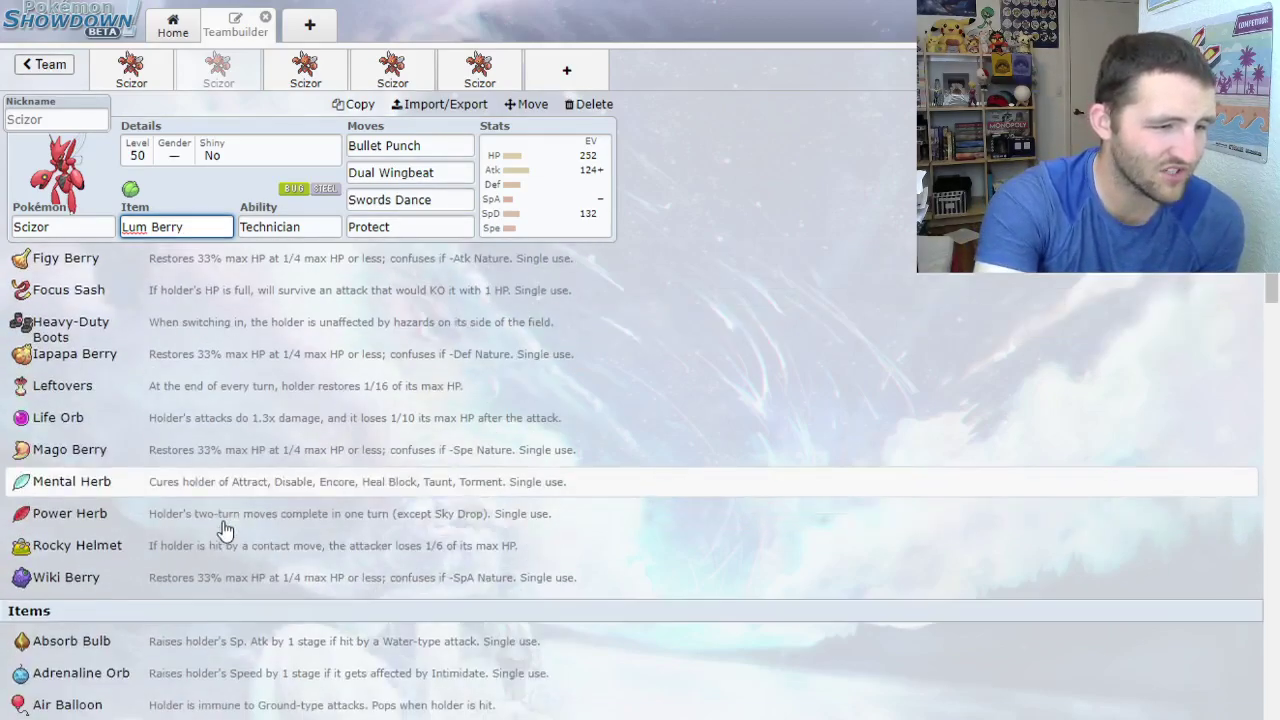
pyautogui.scroll(3, 200, 502)
pyautogui.scroll(-2, 150, 505)
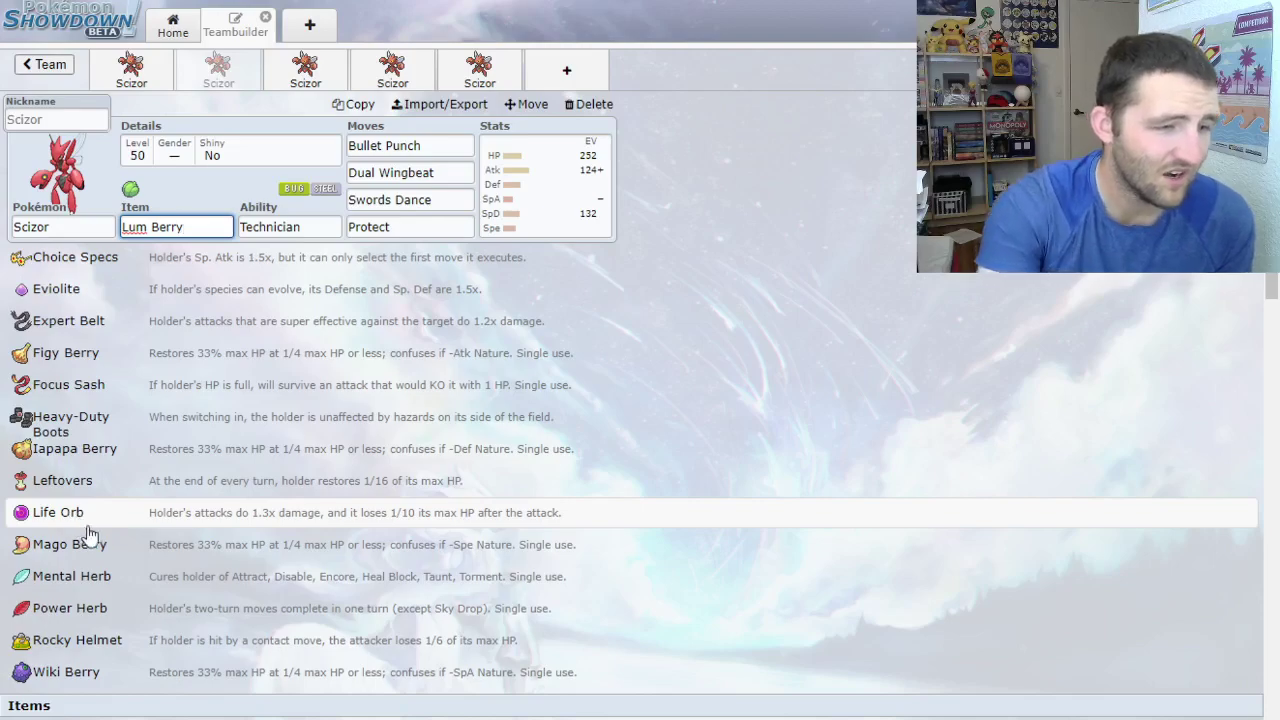
pyautogui.scroll(-2, 87, 505)
pyautogui.scroll(3, 100, 490)
# - Try Occa Berry as the second Scizor's held item
pyautogui.tripleClick(172, 227)
pyautogui.write('occa')
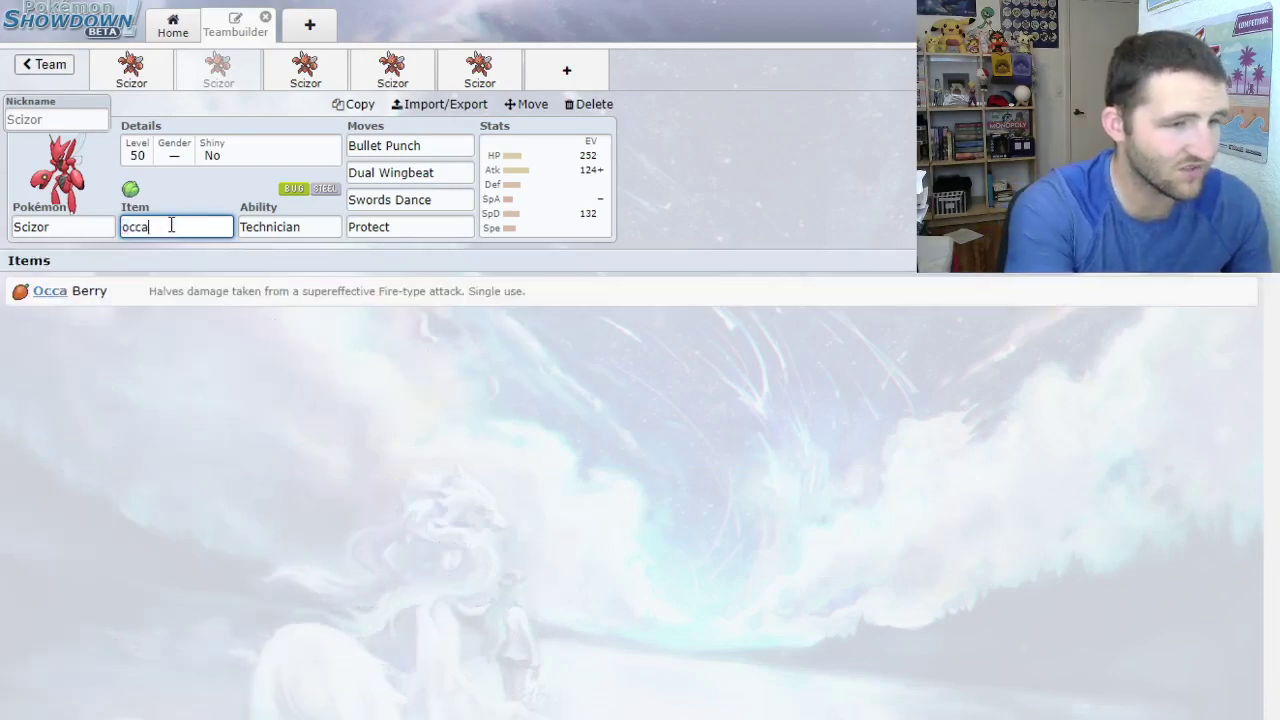
pyautogui.press('Return')
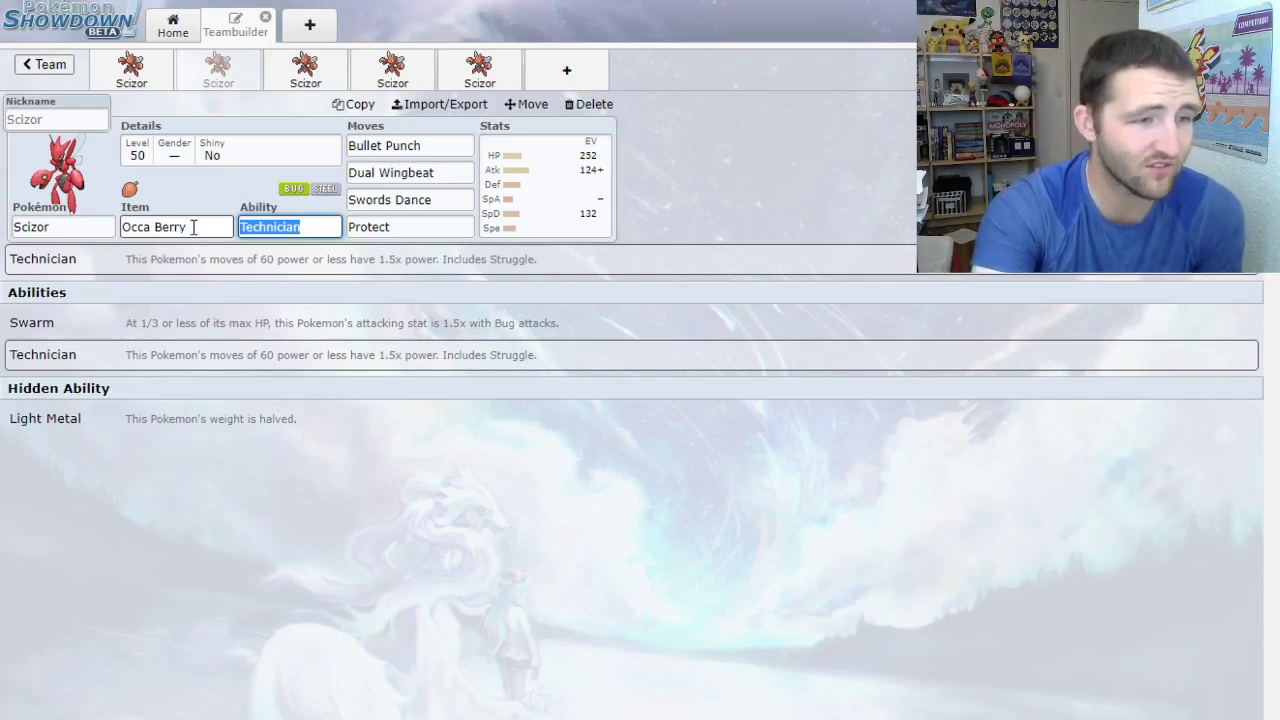
# - Try Safety Goggles as the second Scizor's held item in place of Occa Berry
pyautogui.click(193, 227)
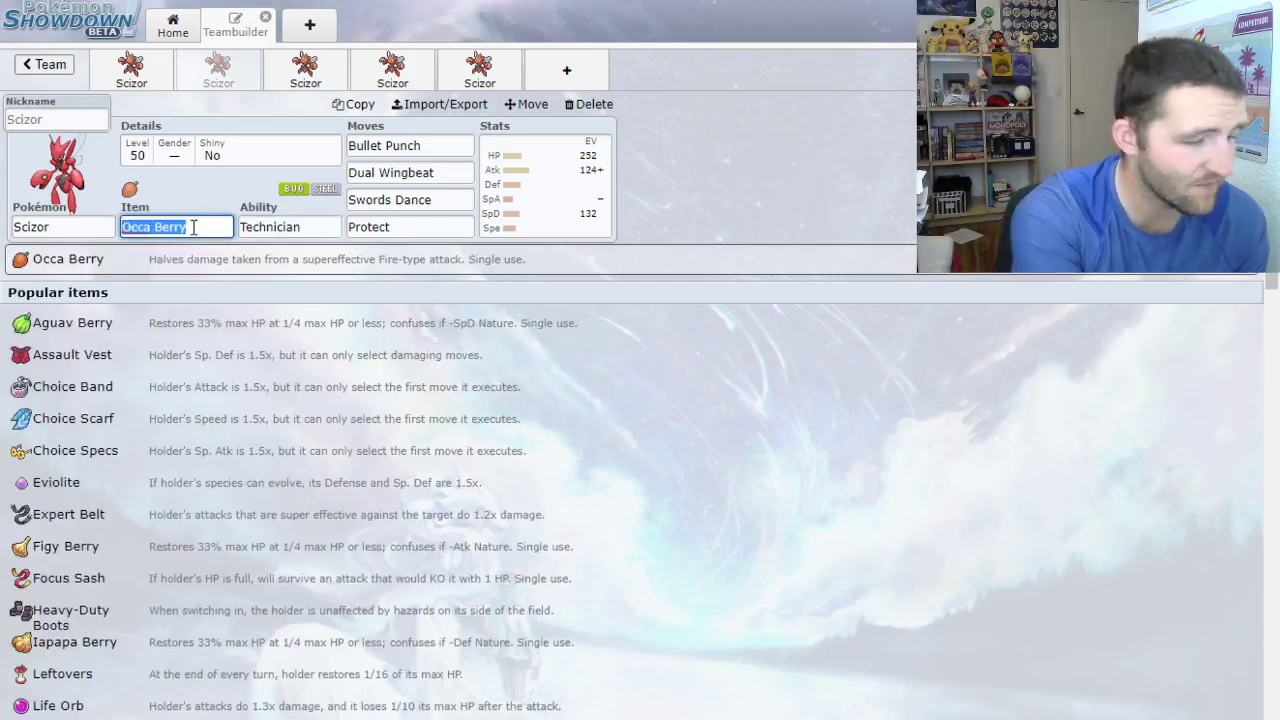
pyautogui.write('safe')
pyautogui.press('Tab')
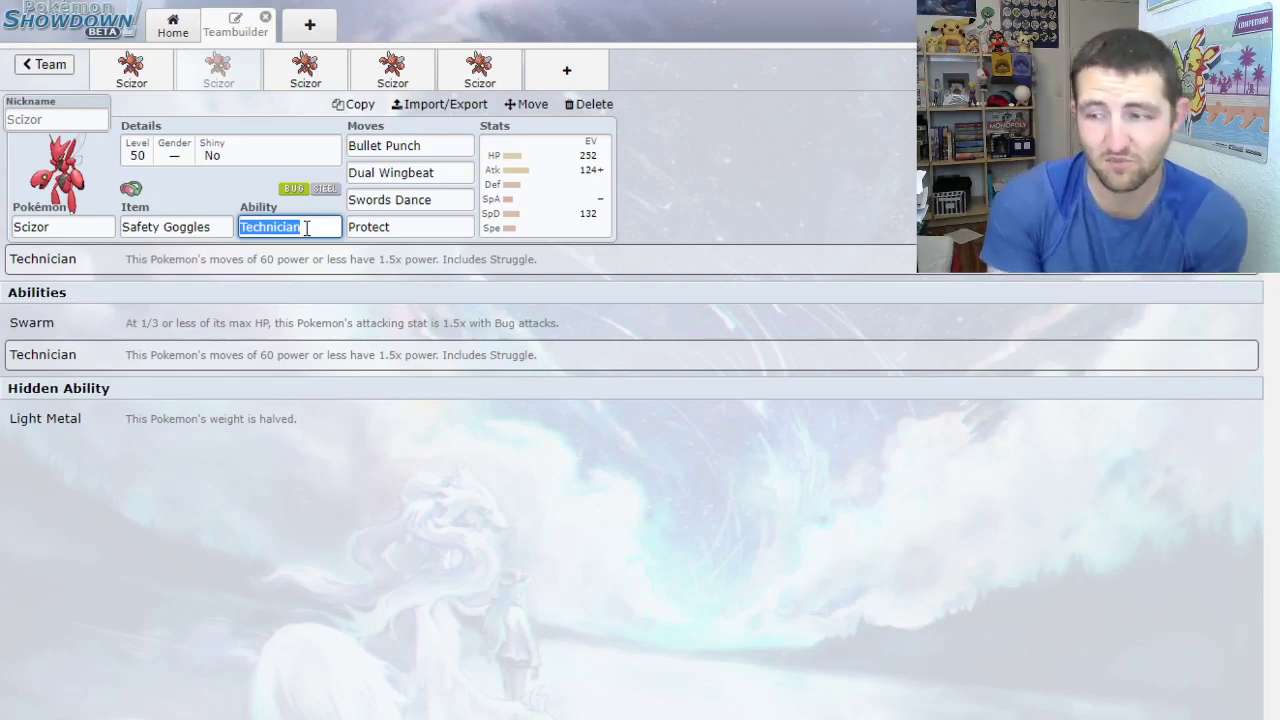
# - Read what Safety Goggles do and change the second Scizor's held item back to Lum Berry
pyautogui.click(212, 227)
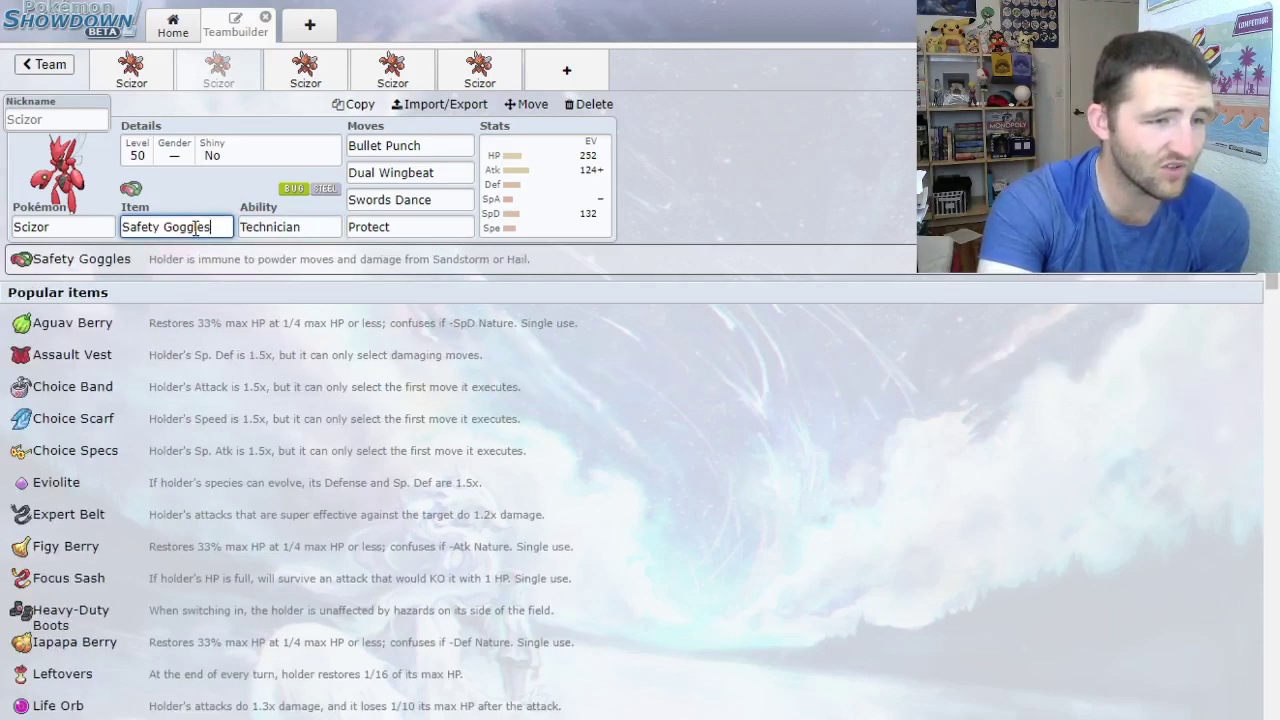
pyautogui.hotkey('ctrl', 'shift', 'Left')
pyautogui.hotkey('ctrl', 'shift', 'Left')
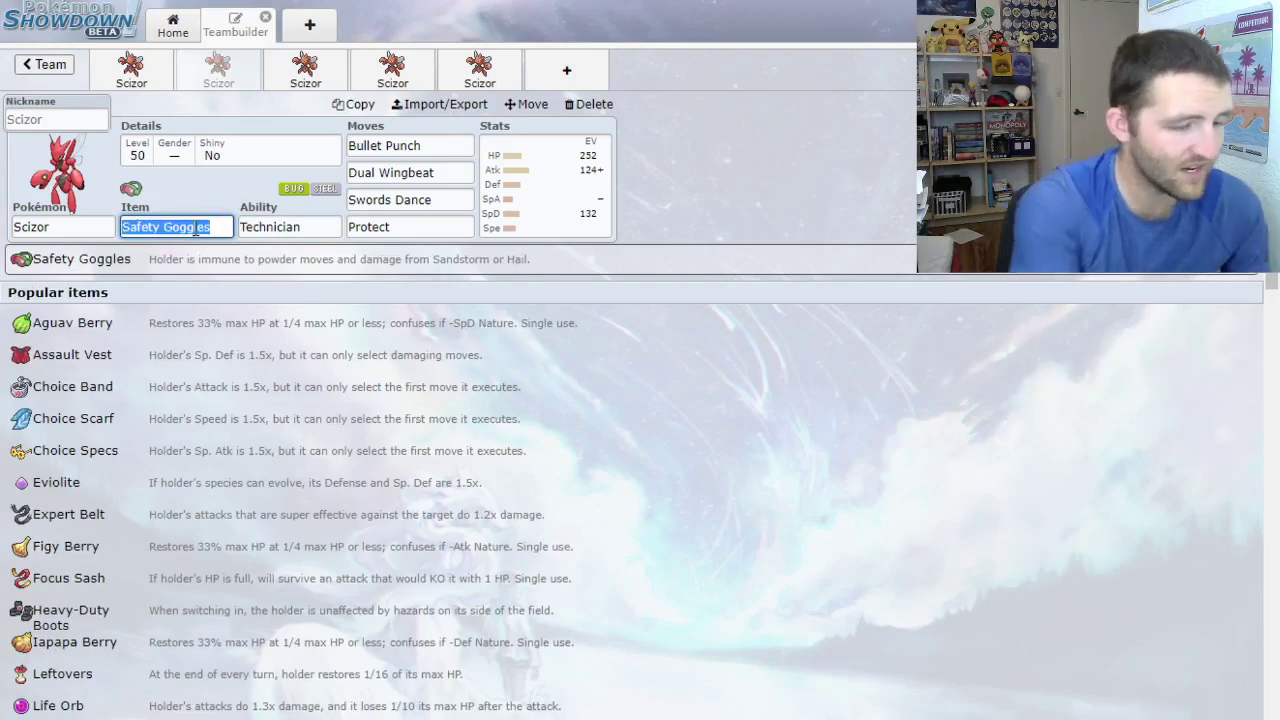
pyautogui.write('lu')
pyautogui.press('Return')
# - Try Life Orb from the popular items as the second Scizor's held item
pyautogui.click(196, 228)
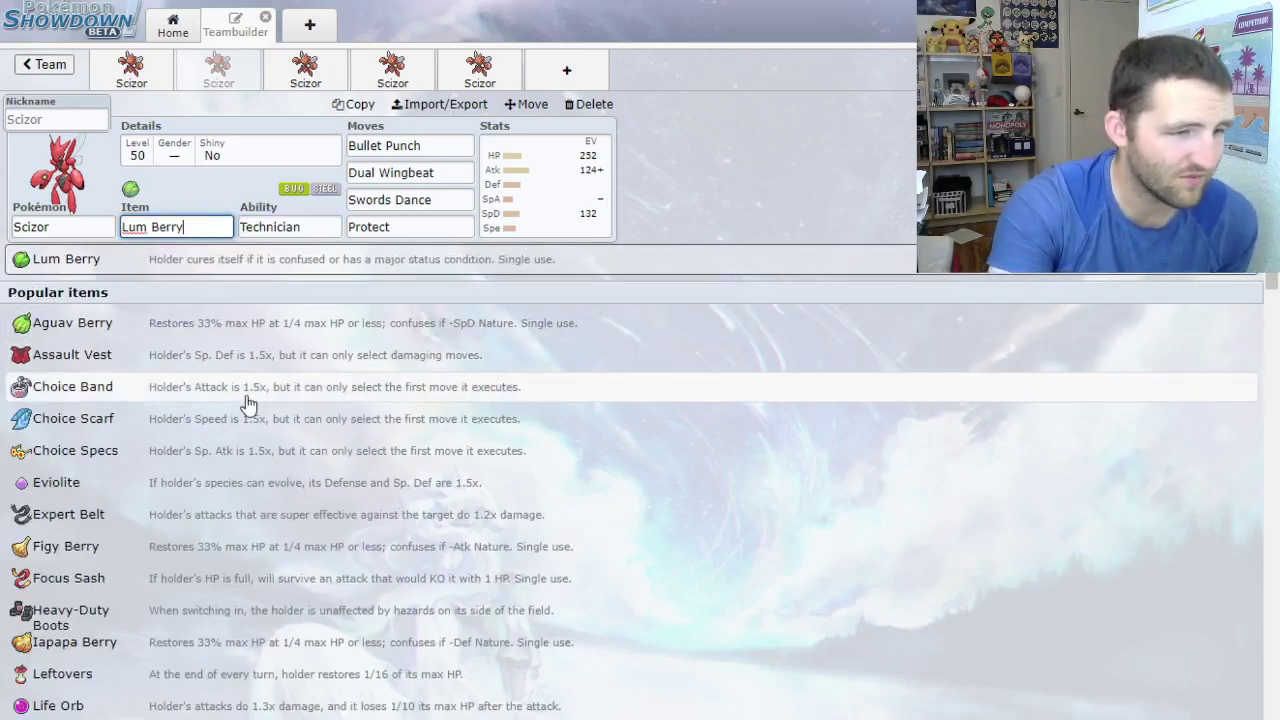
pyautogui.scroll(-1, 248, 402)
pyautogui.scroll(-1, 260, 406)
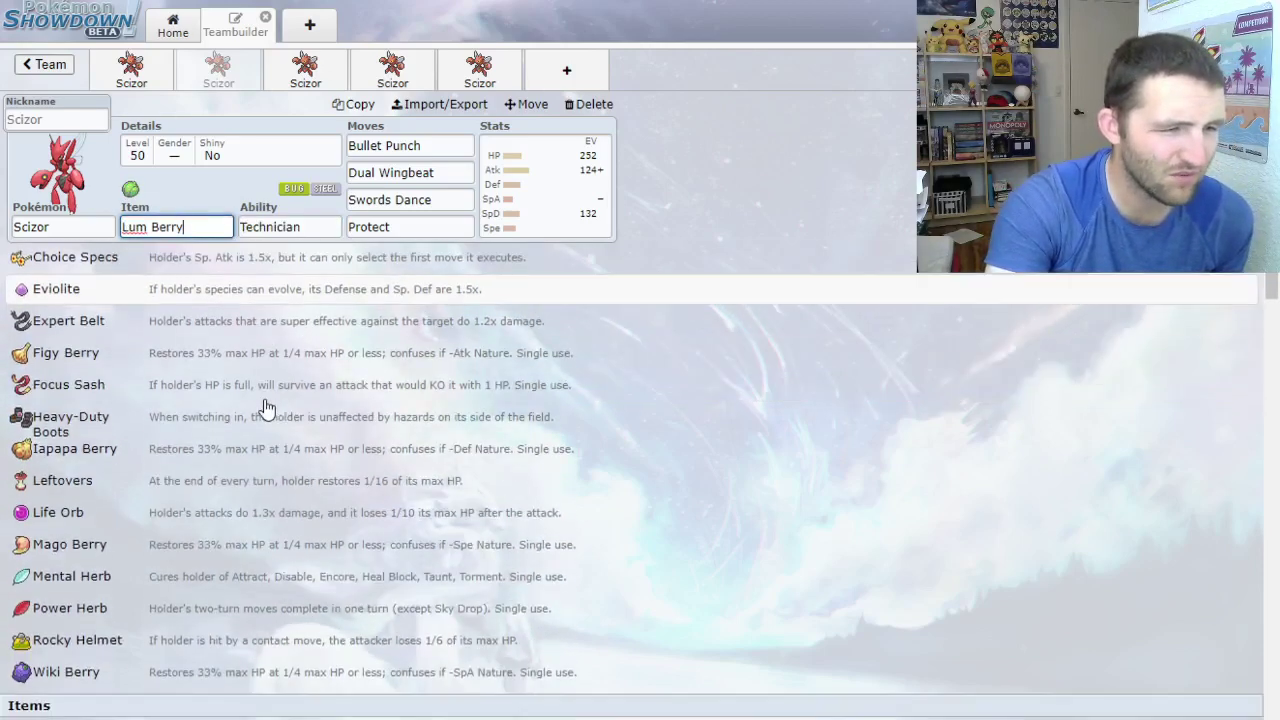
pyautogui.click(112, 518)
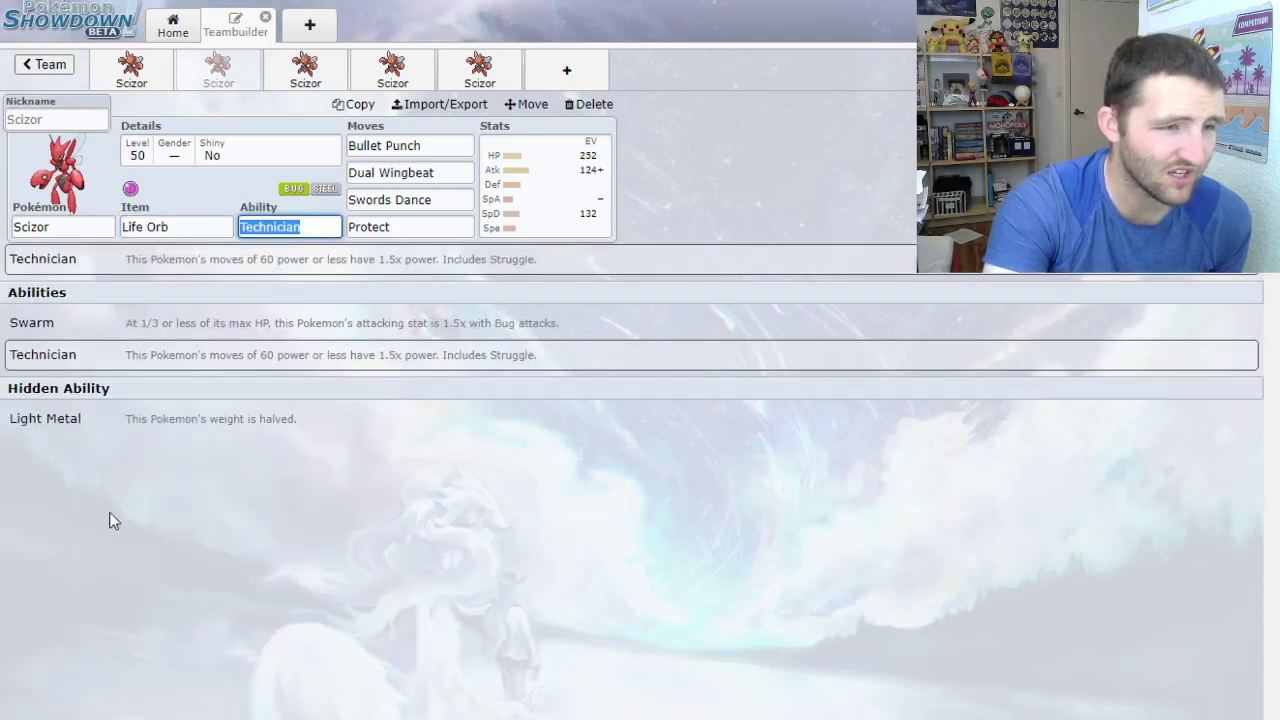
# - Replace Life Orb with Lum Berry on the second Scizor
pyautogui.click(183, 228)
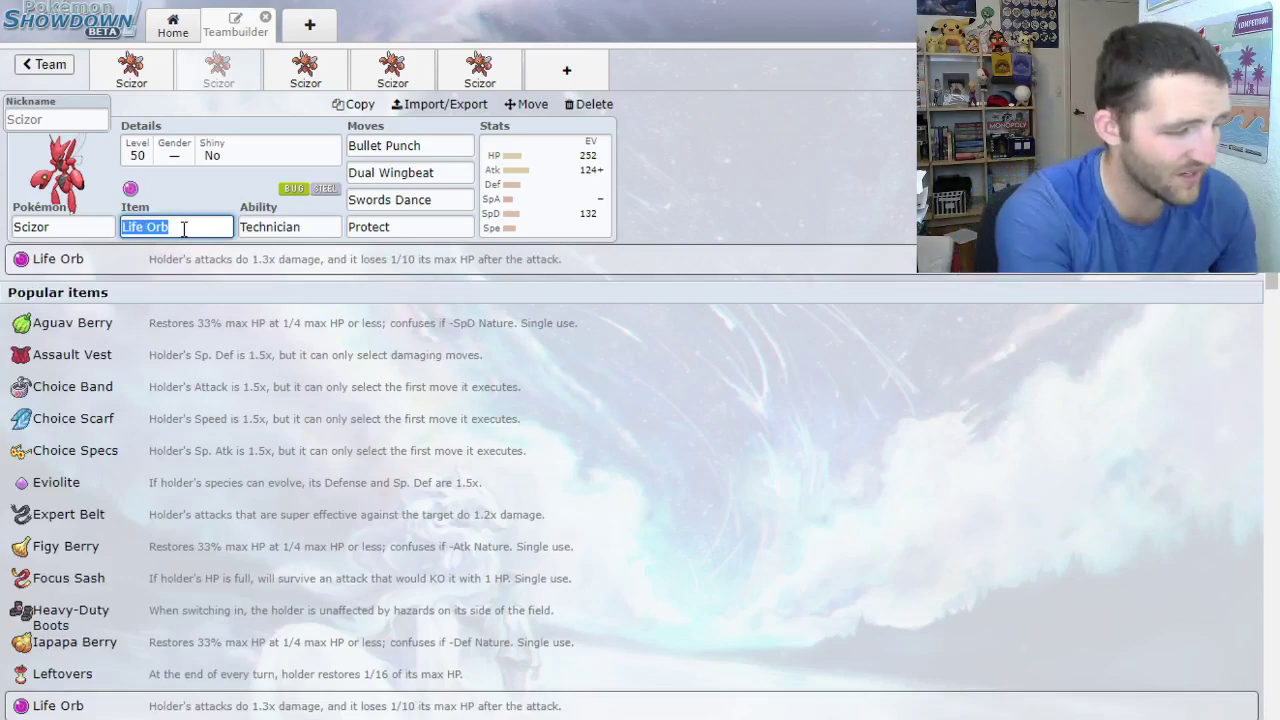
pyautogui.write('lum')
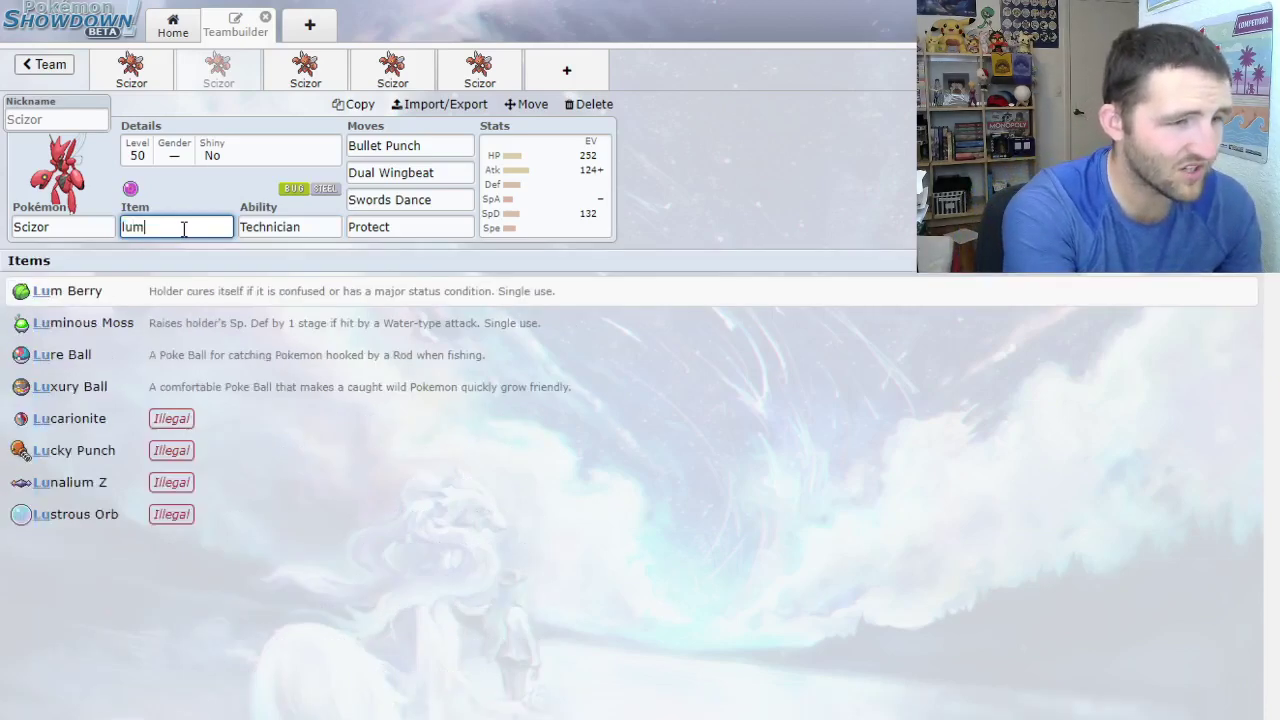
pyautogui.press('Return')
# - Look through the full list of held items for alternatives to Lum Berry on the second Scizor
pyautogui.click(184, 228)
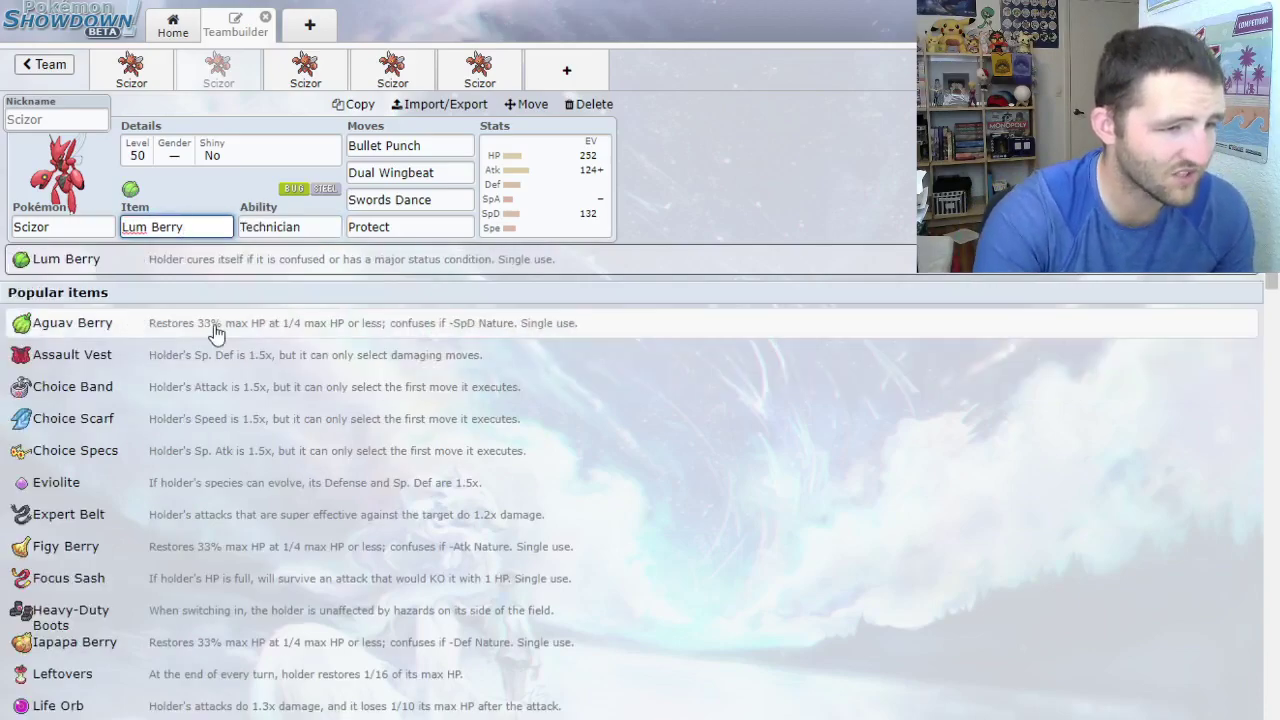
pyautogui.scroll(-5, 222, 387)
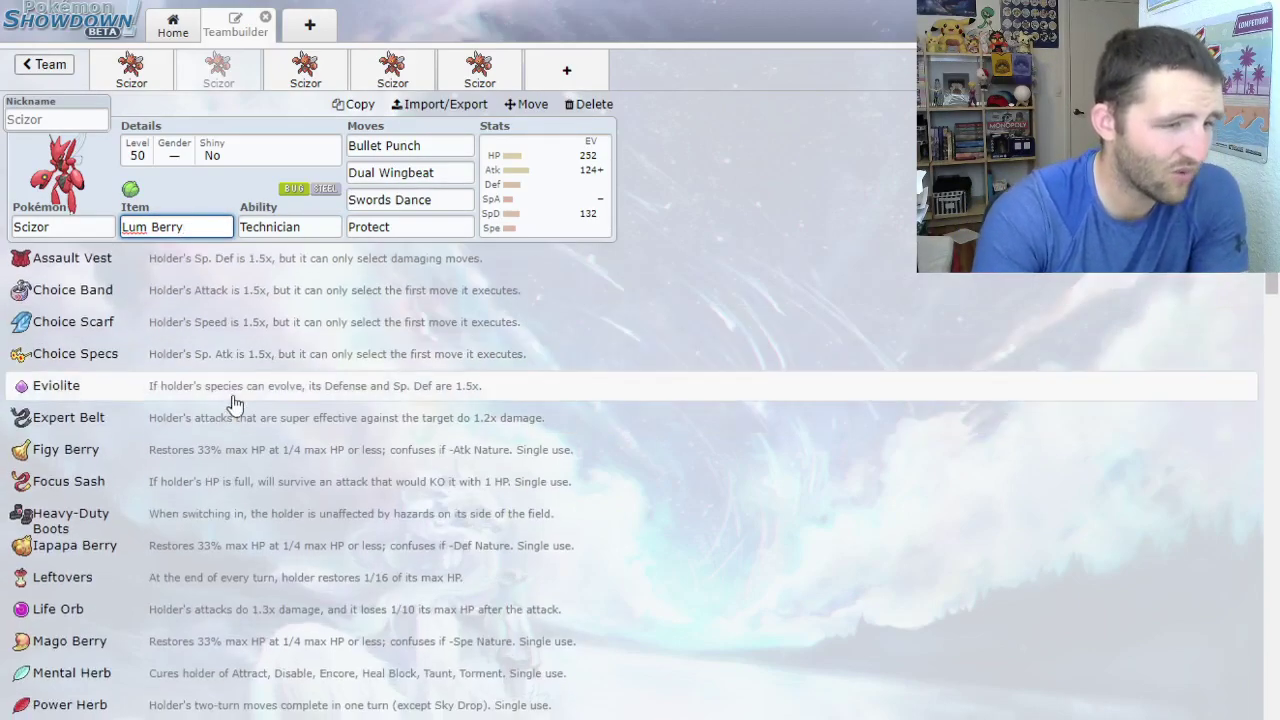
pyautogui.scroll(-10, 230, 428)
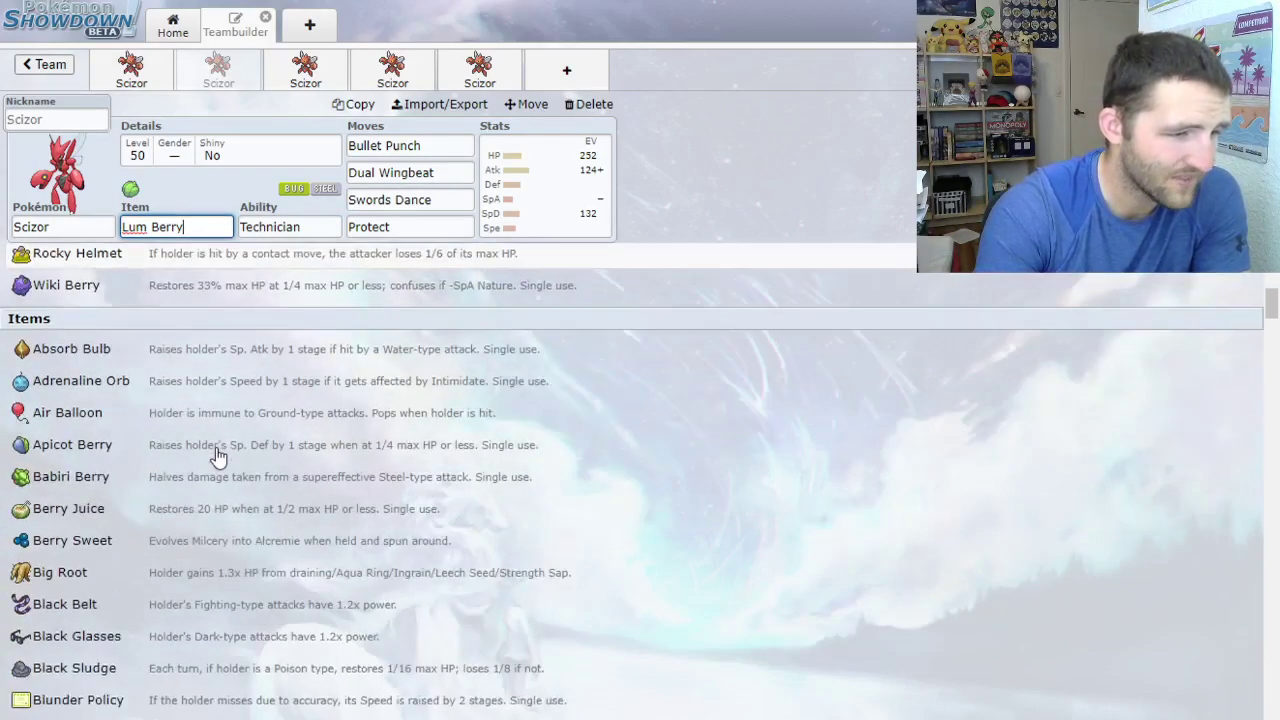
pyautogui.scroll(-7, 232, 467)
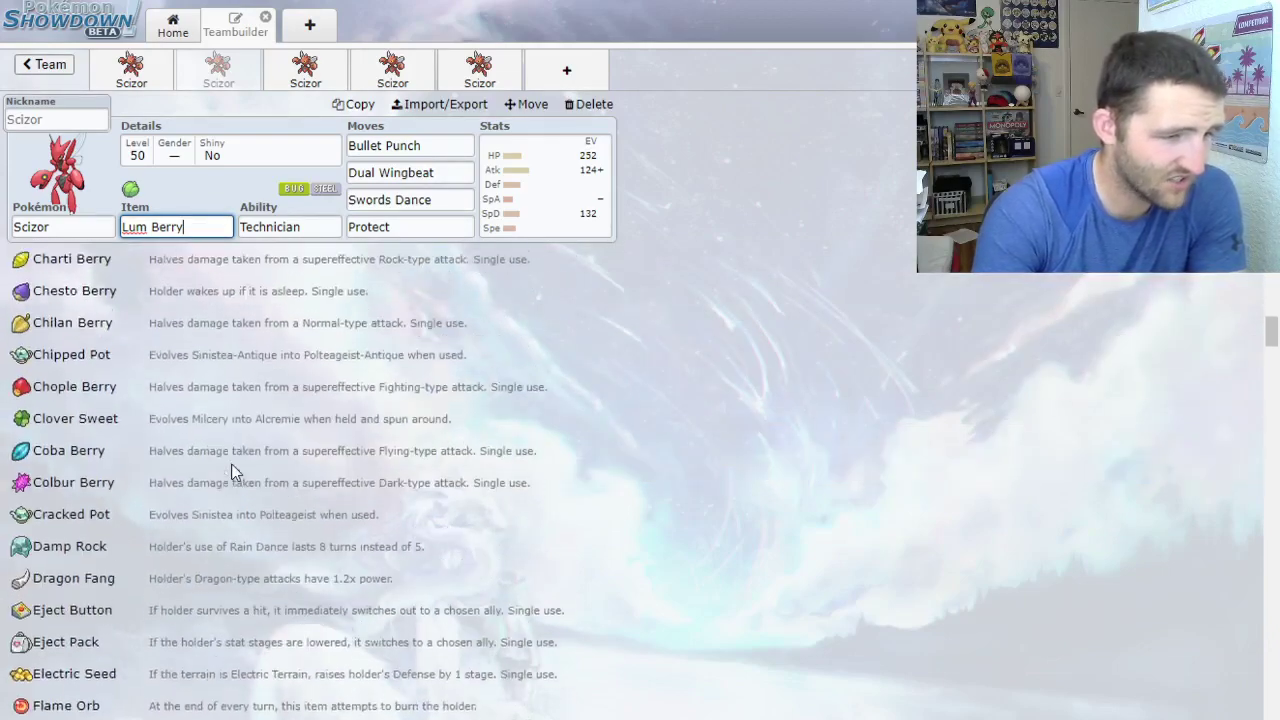
pyautogui.scroll(-4, 232, 470)
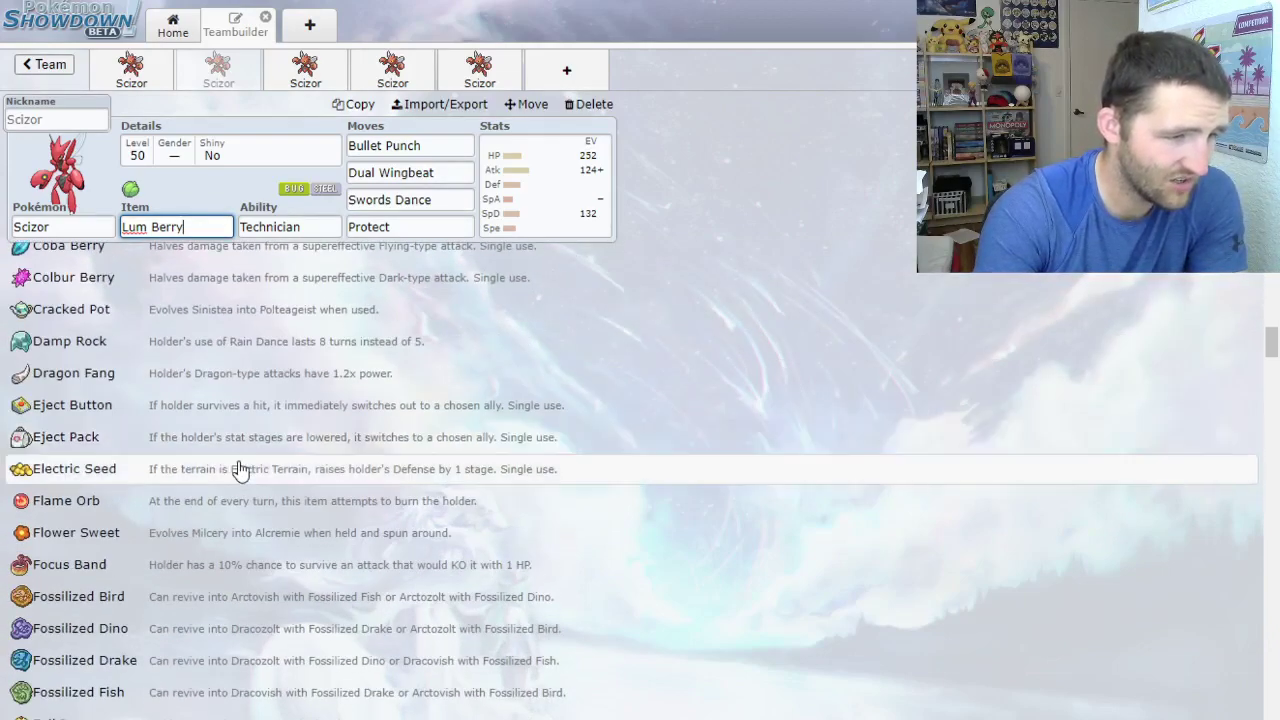
pyautogui.scroll(-7, 190, 450)
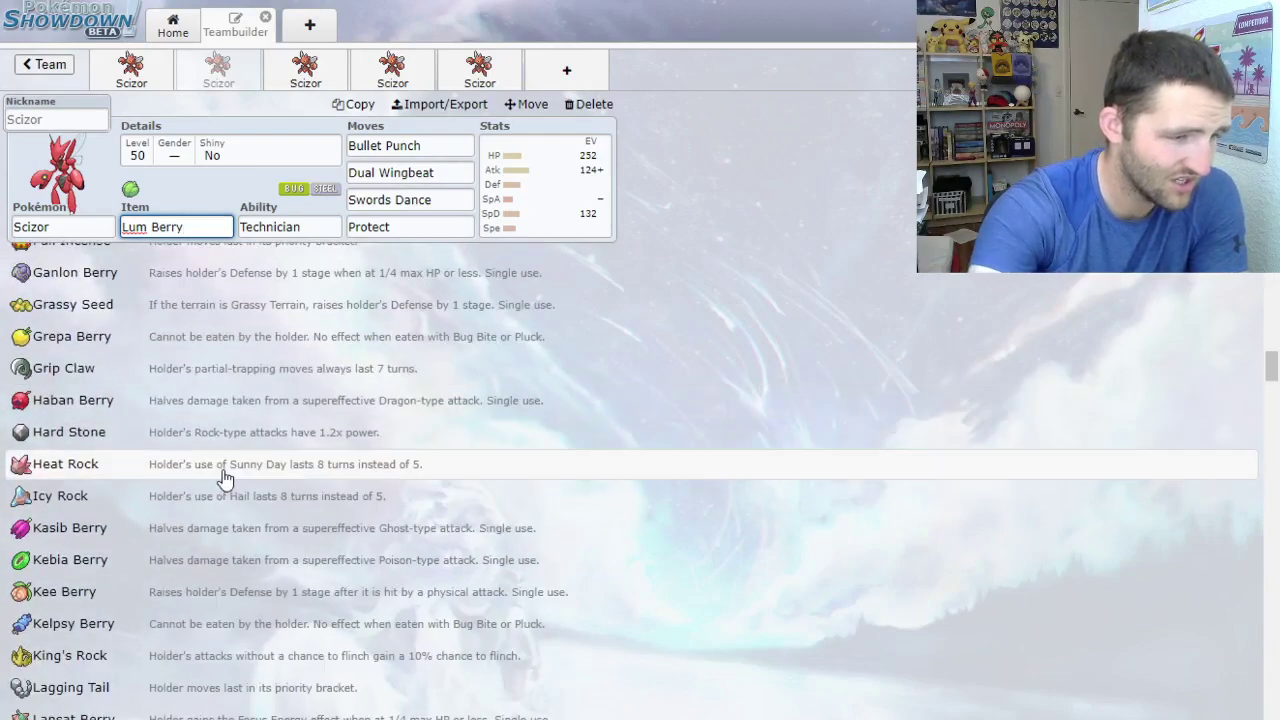
pyautogui.scroll(-7, 240, 475)
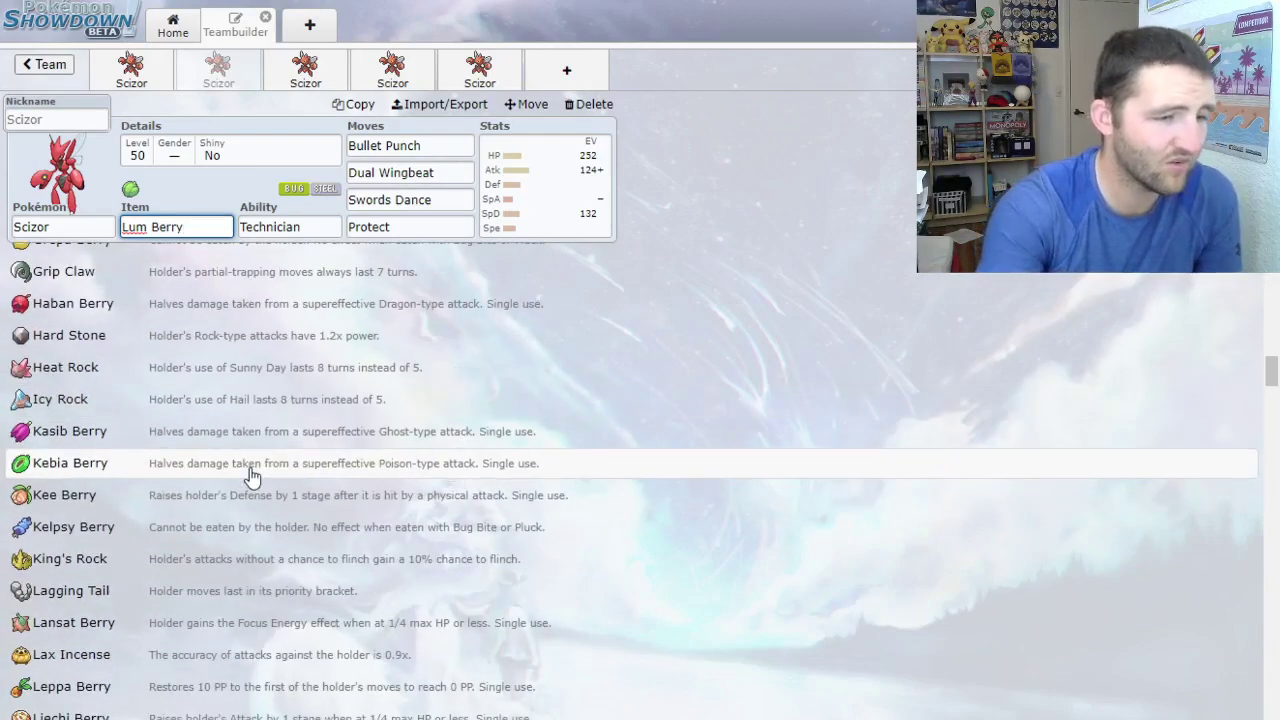
pyautogui.scroll(-2, 305, 460)
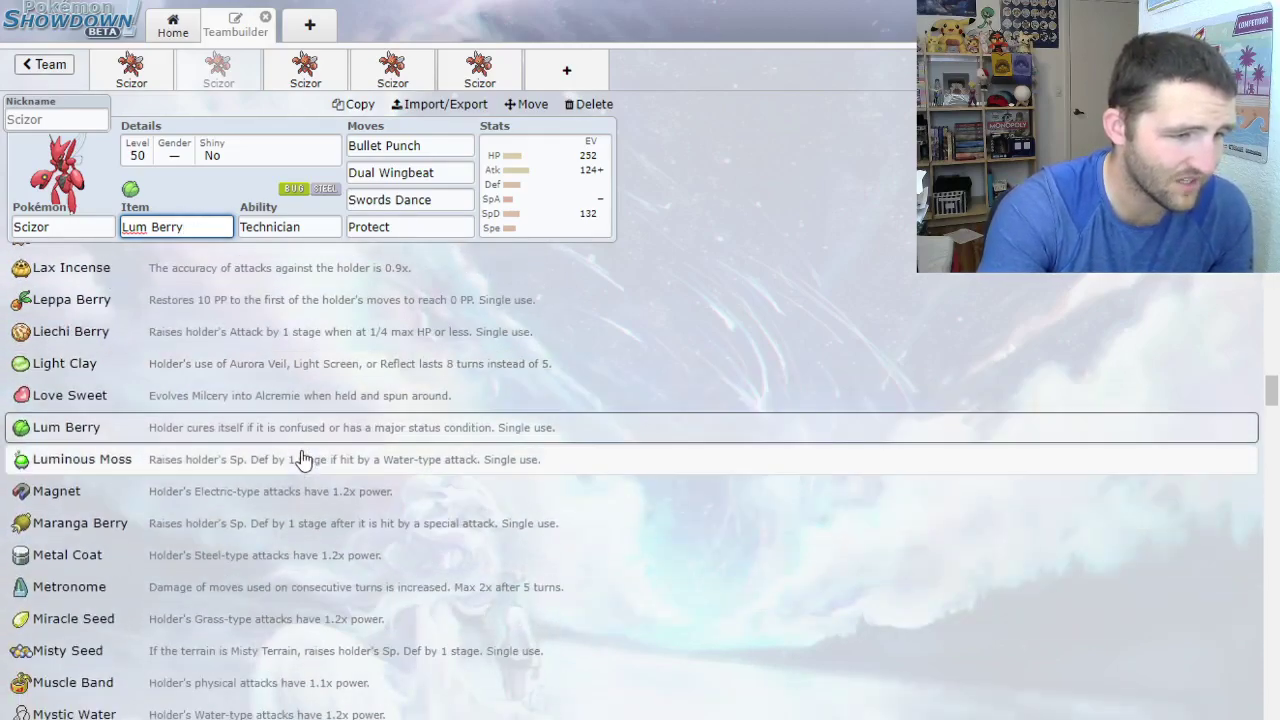
pyautogui.scroll(-4, 288, 483)
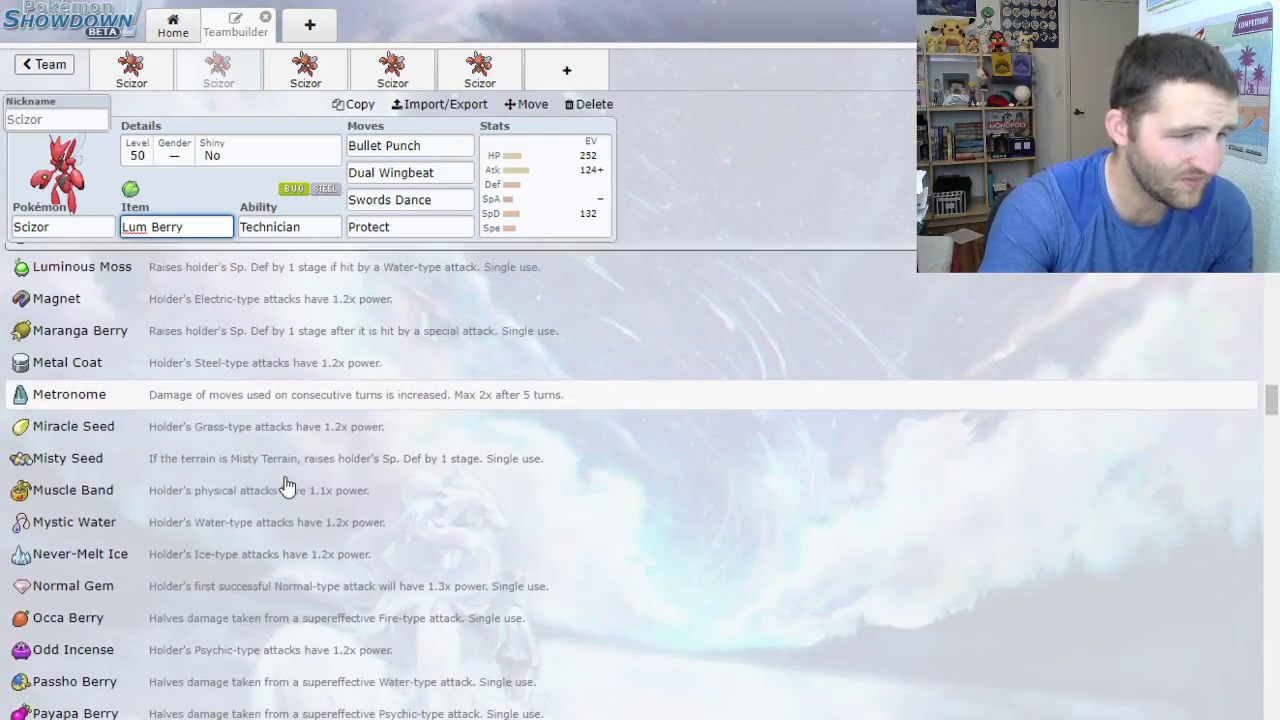
pyautogui.scroll(-1, 300, 500)
pyautogui.scroll(1, 300, 500)
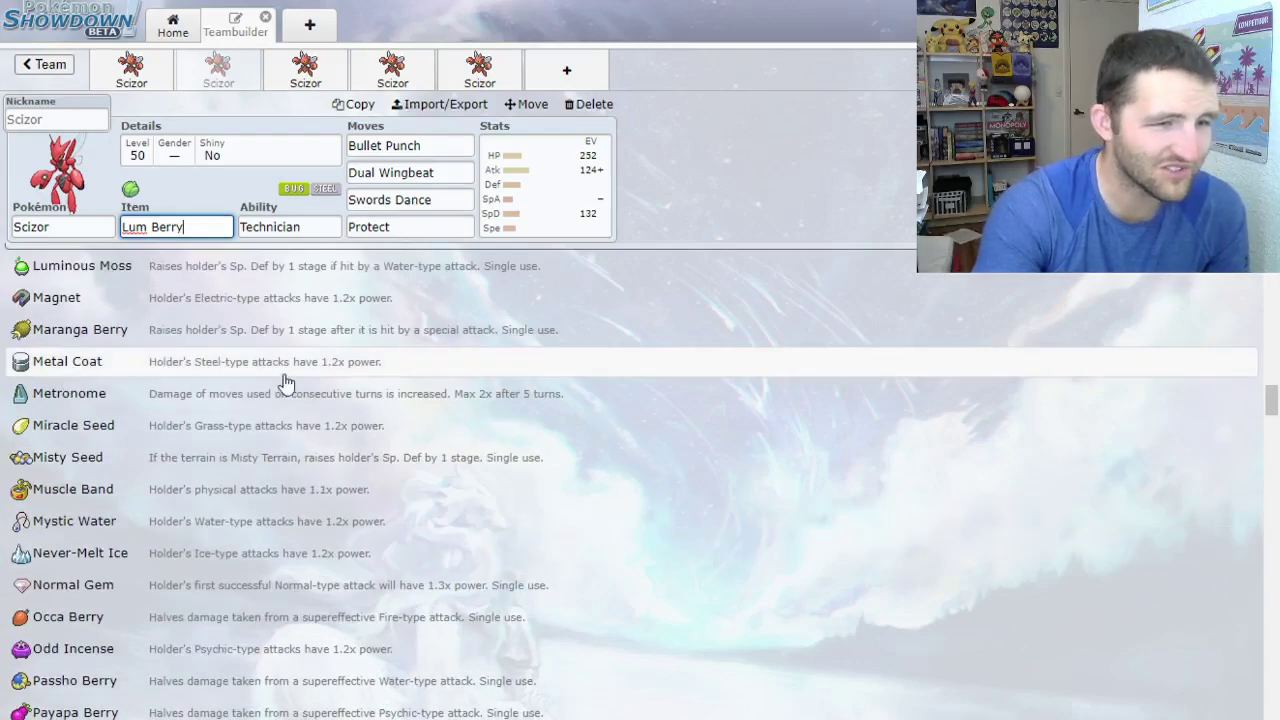
pyautogui.scroll(-1, 273, 405)
pyautogui.scroll(-14, 275, 412)
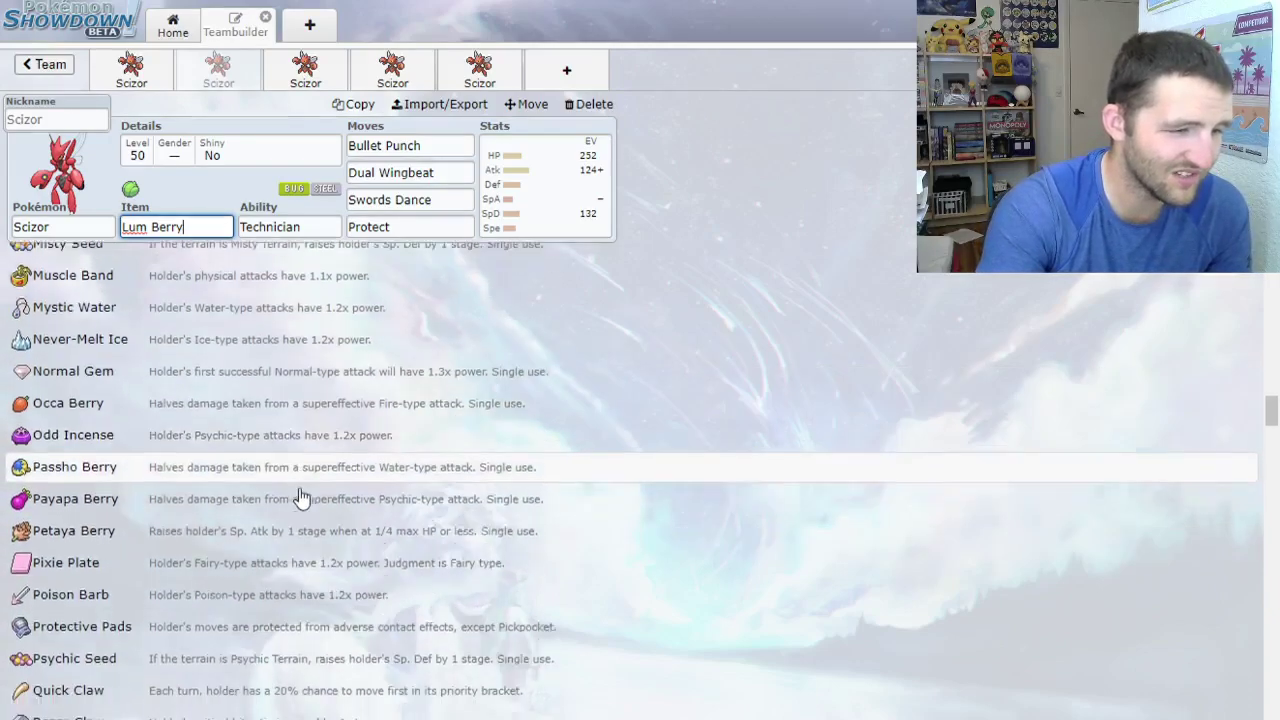
pyautogui.scroll(-2, 307, 491)
pyautogui.scroll(-2, 308, 485)
pyautogui.scroll(-6, 307, 482)
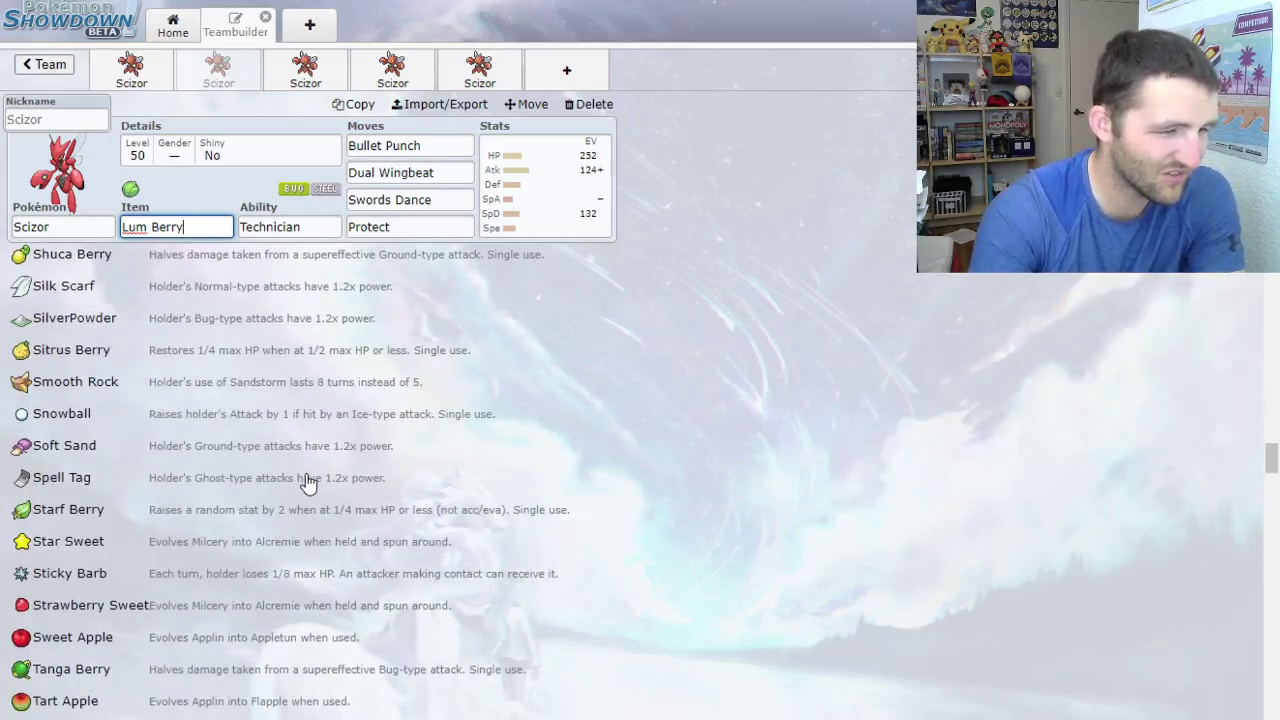
pyautogui.scroll(-4, 308, 482)
pyautogui.scroll(-2, 308, 482)
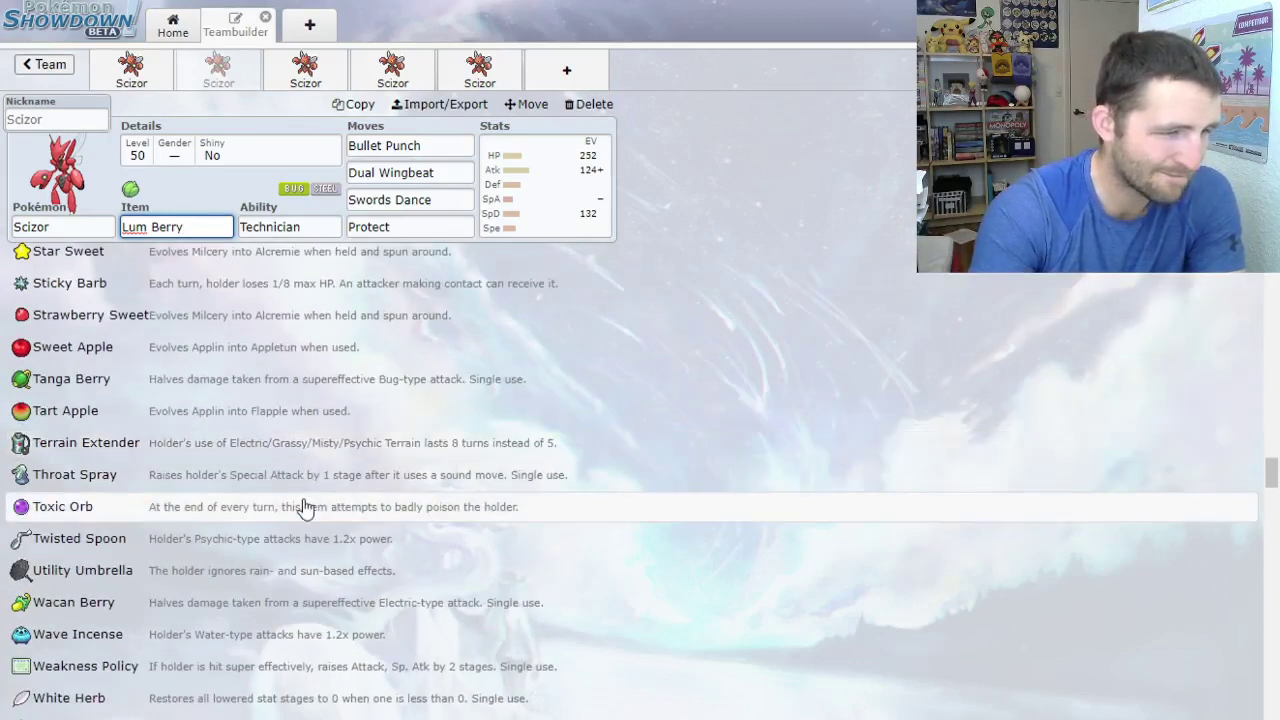
pyautogui.scroll(-4, 180, 457)
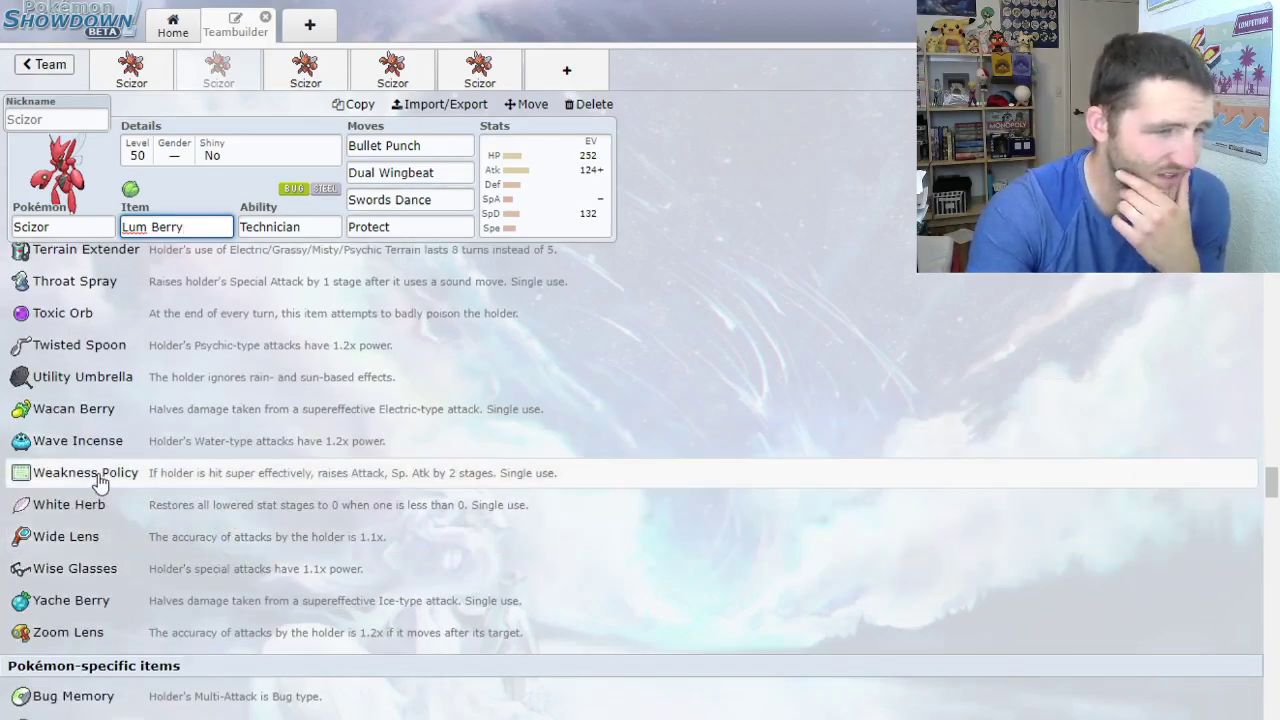
pyautogui.scroll(20, 100, 482)
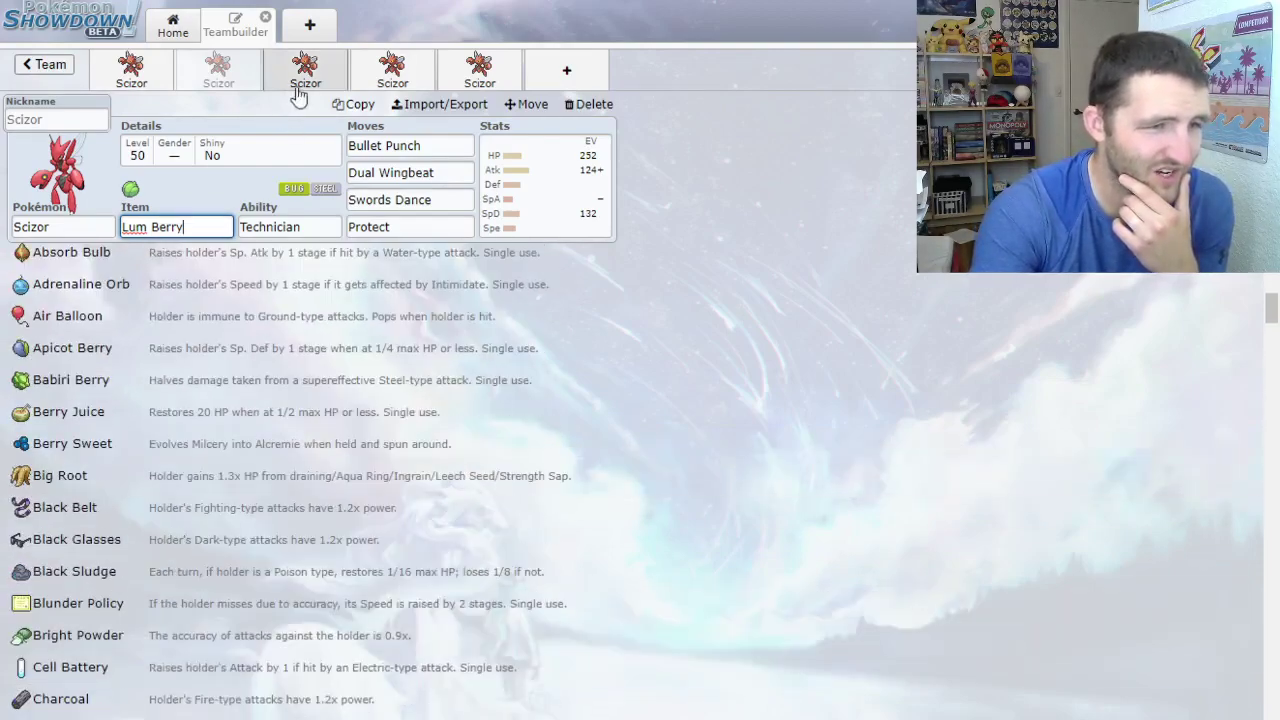
# - Try the second Scizor's EV spread without Special Defense investment, then restore 132 Special Defense EVs
pyautogui.click(443, 152)
pyautogui.click(570, 178)
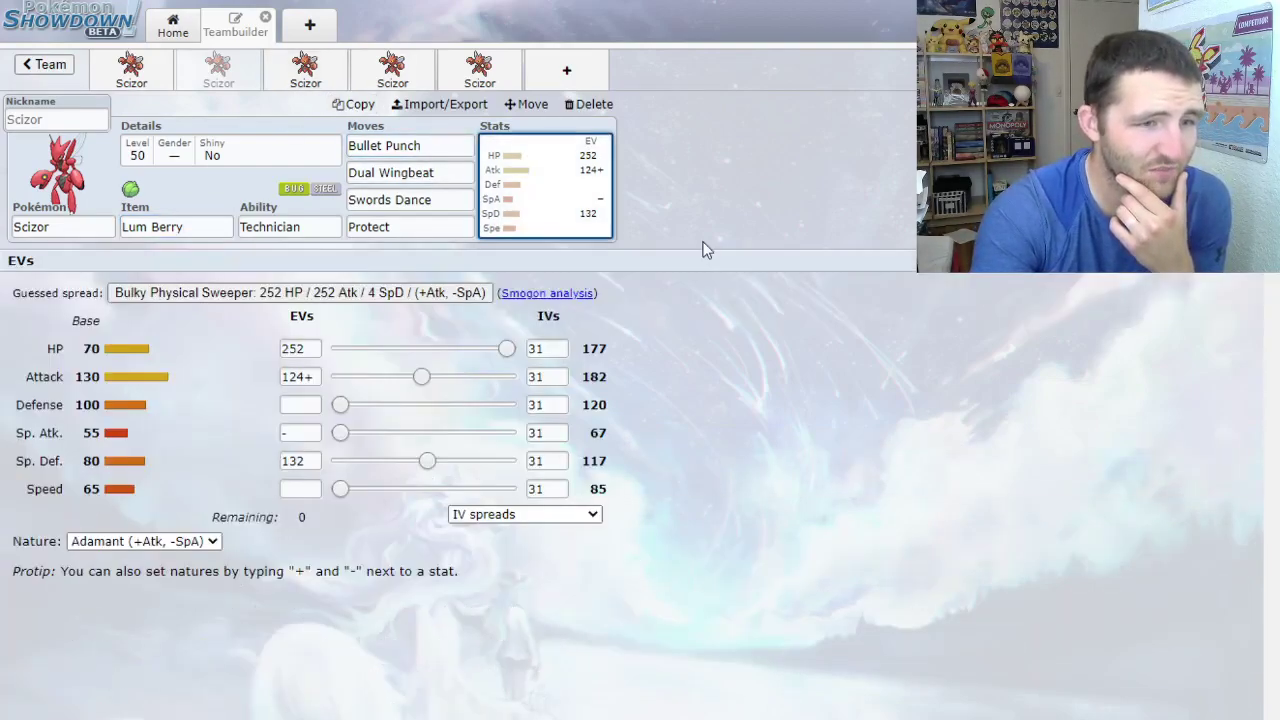
pyautogui.moveTo(427, 460); pyautogui.dragTo(340, 460)
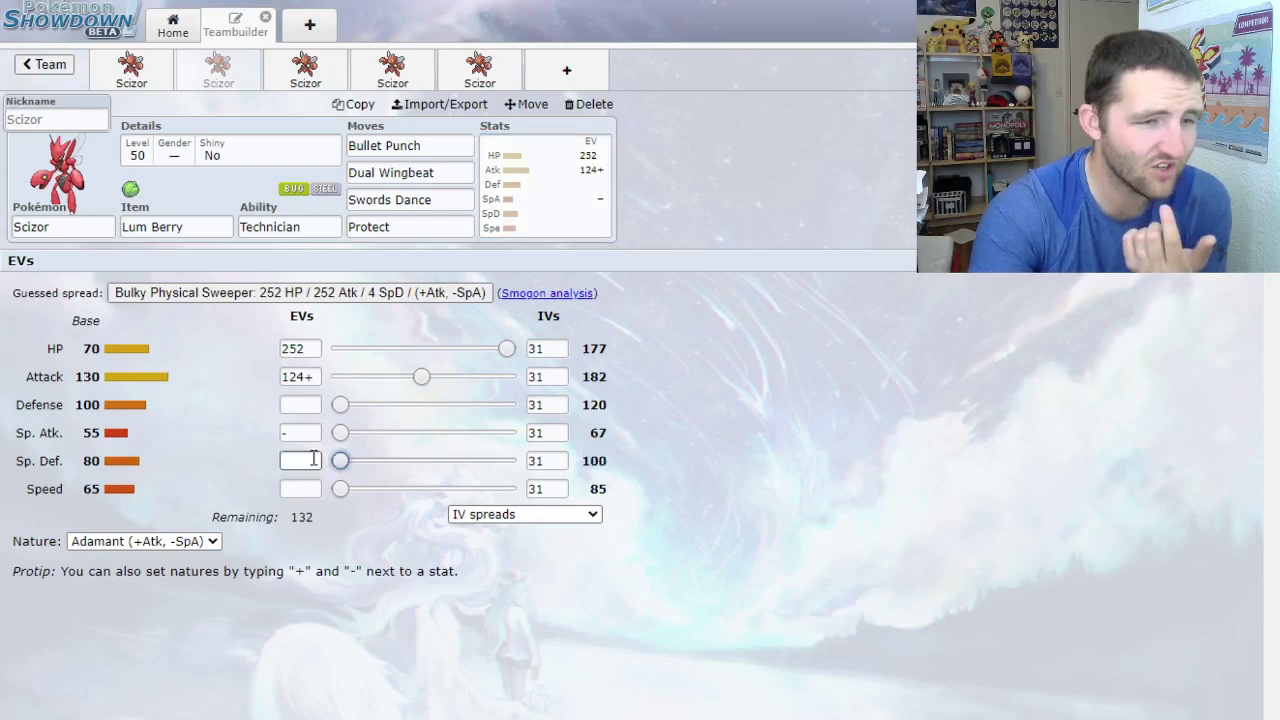
pyautogui.moveTo(421, 376)
pyautogui.mouseDown()
pyautogui.moveTo(507, 376)
pyautogui.moveTo(421, 378)
pyautogui.mouseUp()
pyautogui.moveTo(340, 460); pyautogui.dragTo(427, 460)
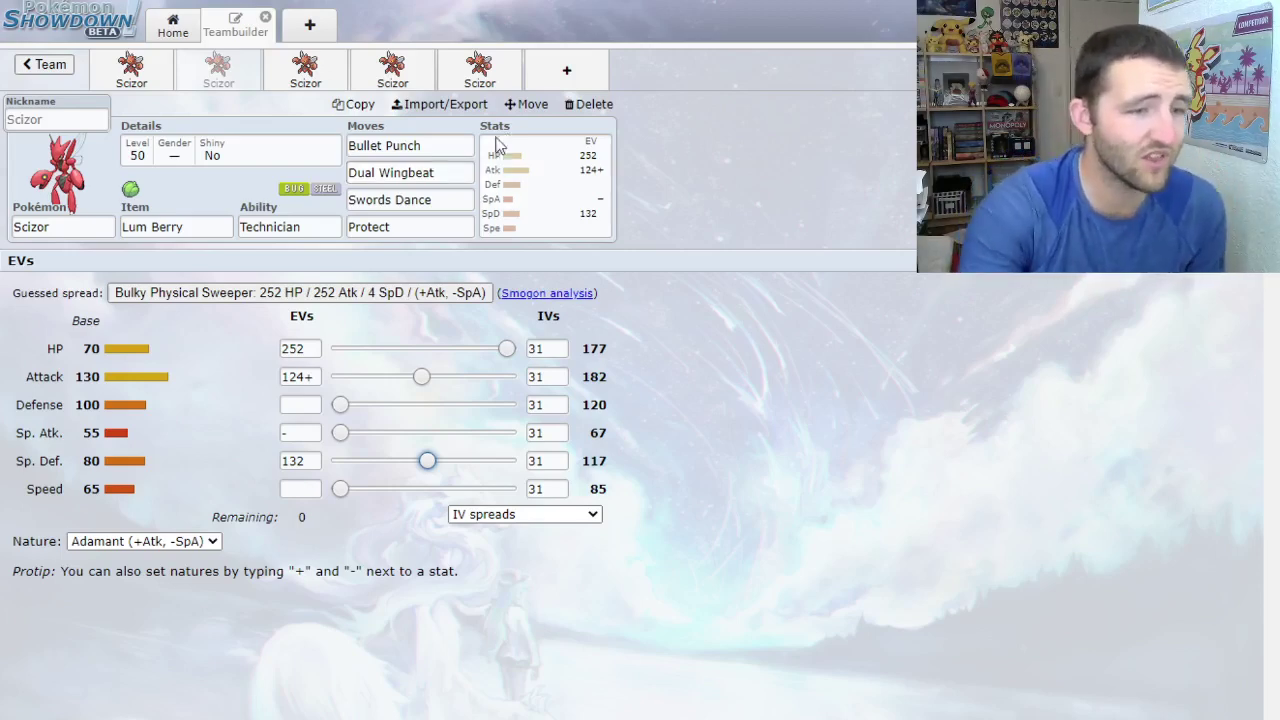
# - Set the second Scizor's held item to Life Orb and review its Dual Wingbeat move and EV spread
pyautogui.click(172, 228)
pyautogui.write('lif')
pyautogui.press('Tab')
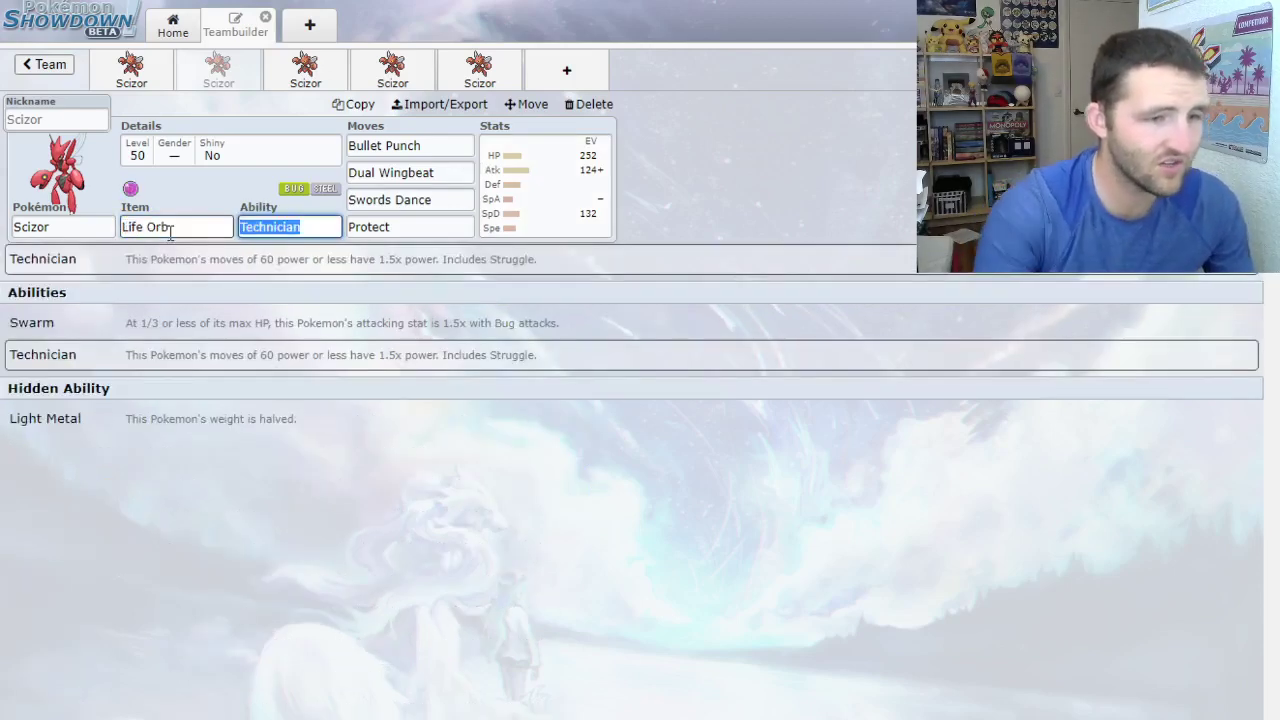
pyautogui.click(592, 212)
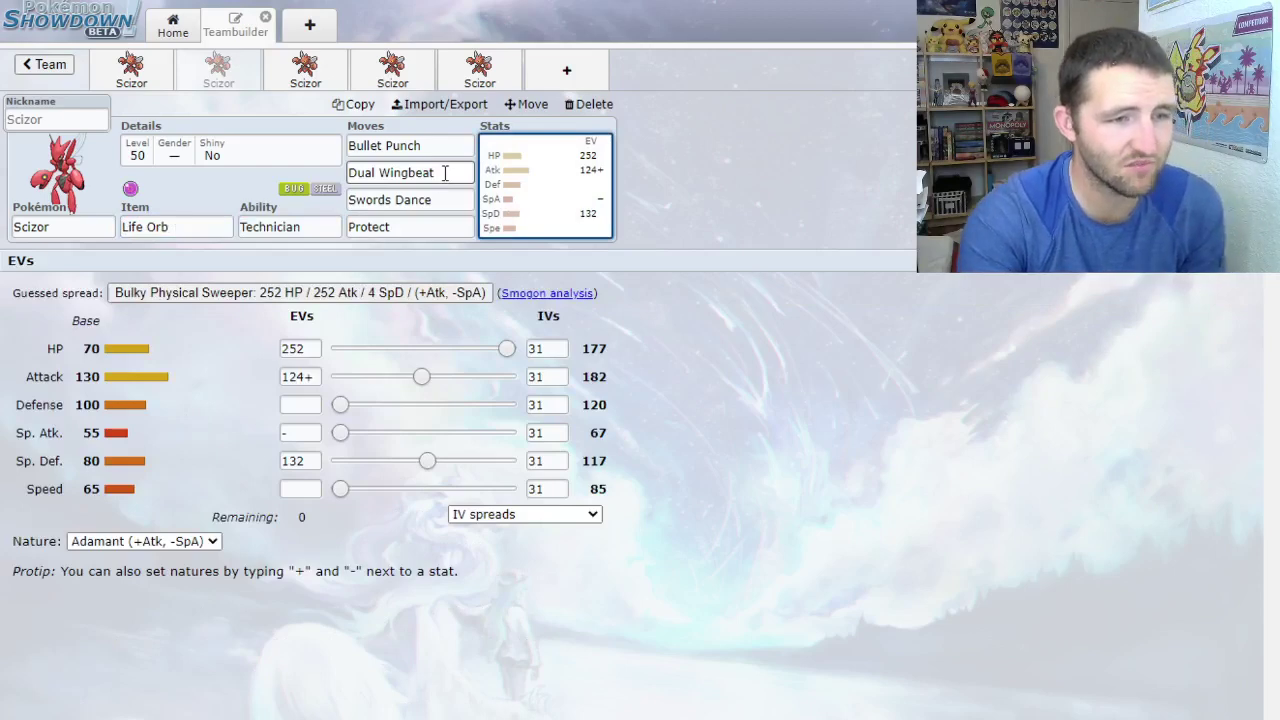
pyautogui.click(445, 173)
pyautogui.click(551, 186)
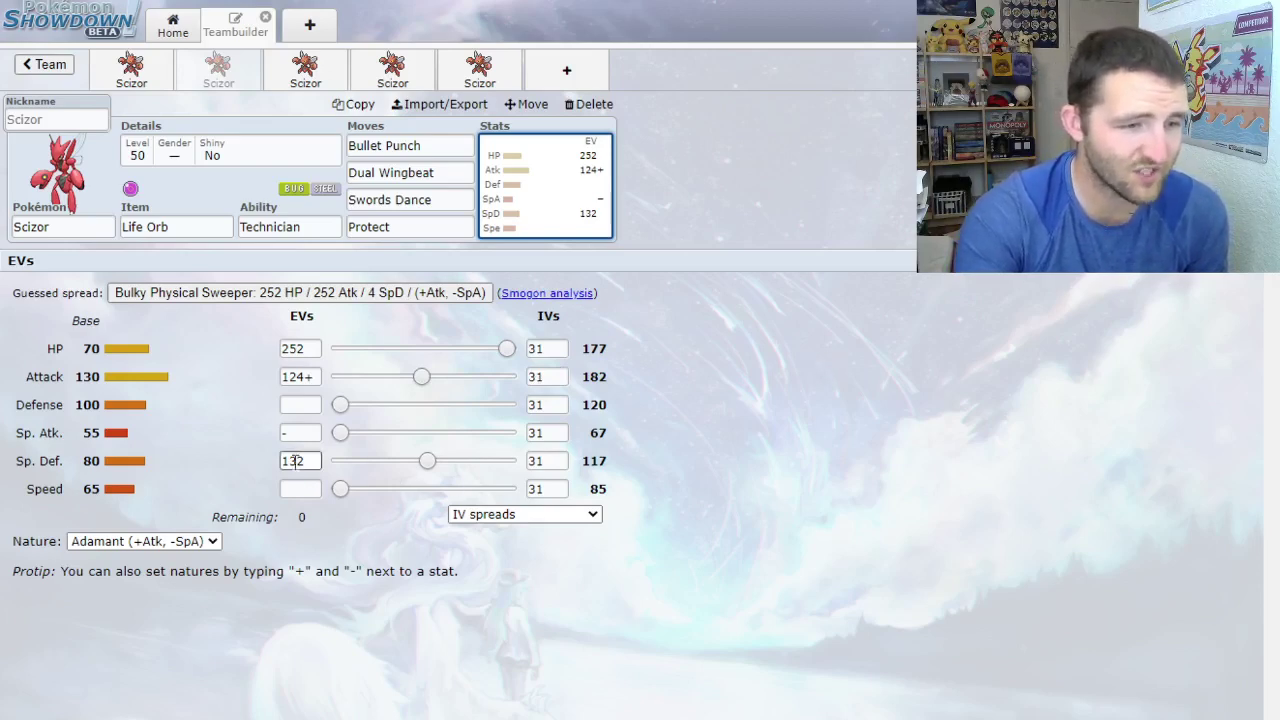
# - Try 252 Attack EVs without Special Defense on the second Scizor, then restore 124 Attack and 132 Special Defense EVs
pyautogui.click(428, 459)
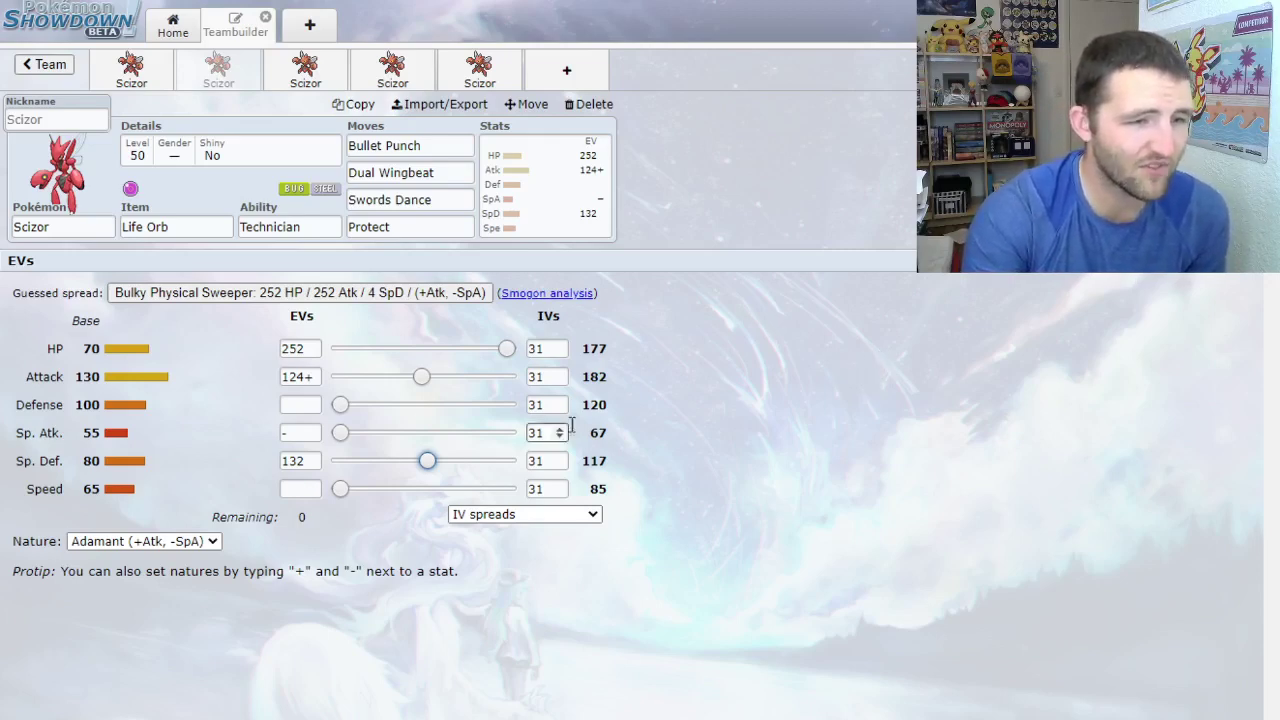
pyautogui.moveTo(427, 460); pyautogui.dragTo(336, 460)
pyautogui.moveTo(421, 373); pyautogui.dragTo(683, 383)
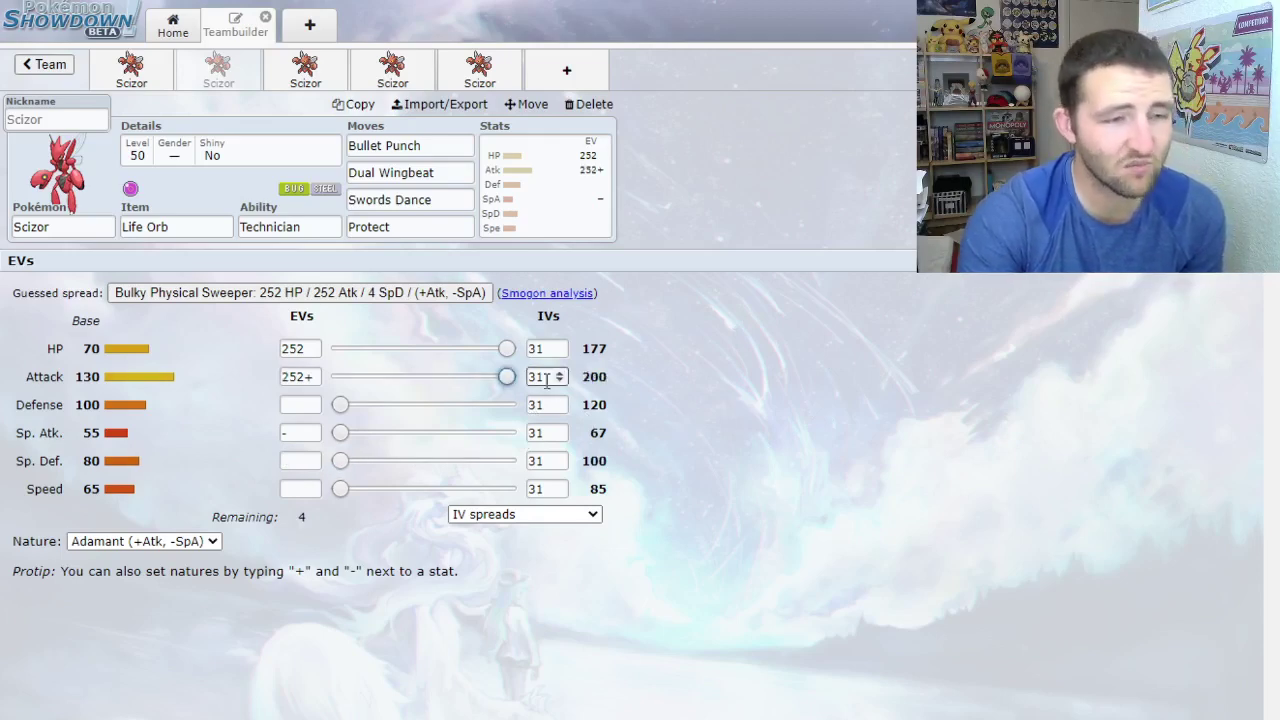
pyautogui.moveTo(507, 377); pyautogui.dragTo(421, 377)
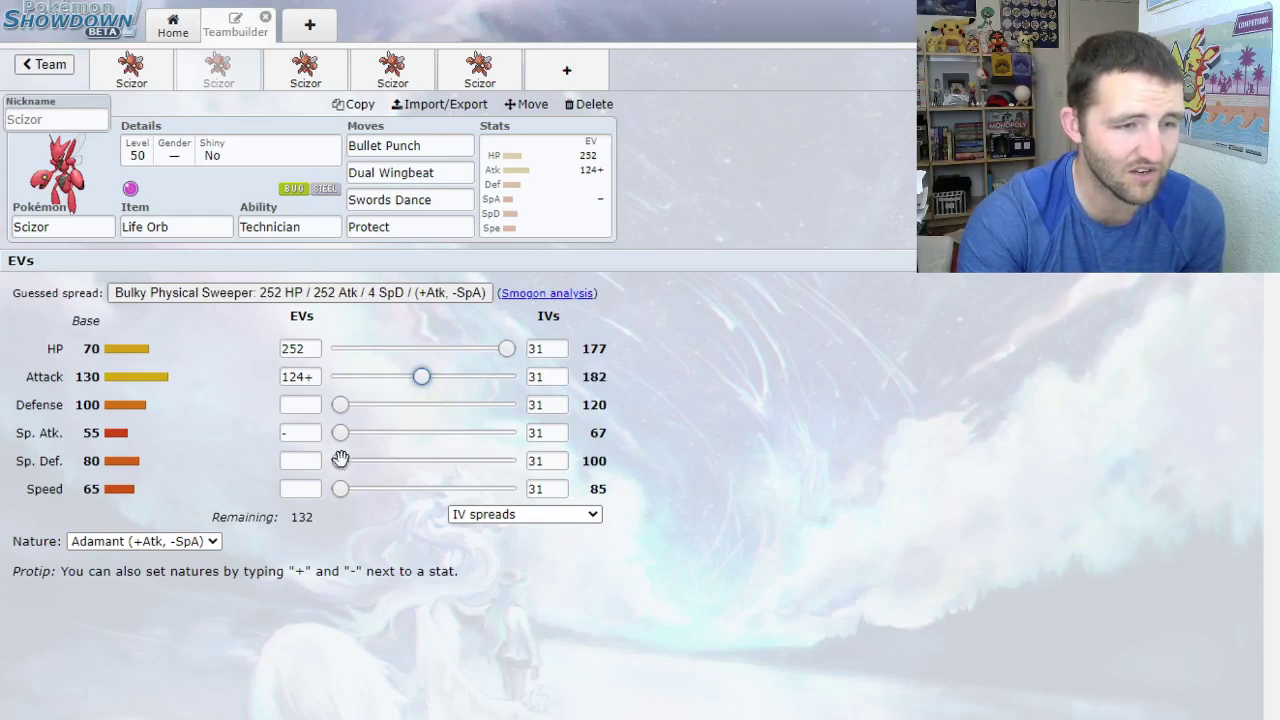
pyautogui.moveTo(340, 460); pyautogui.dragTo(510, 465)
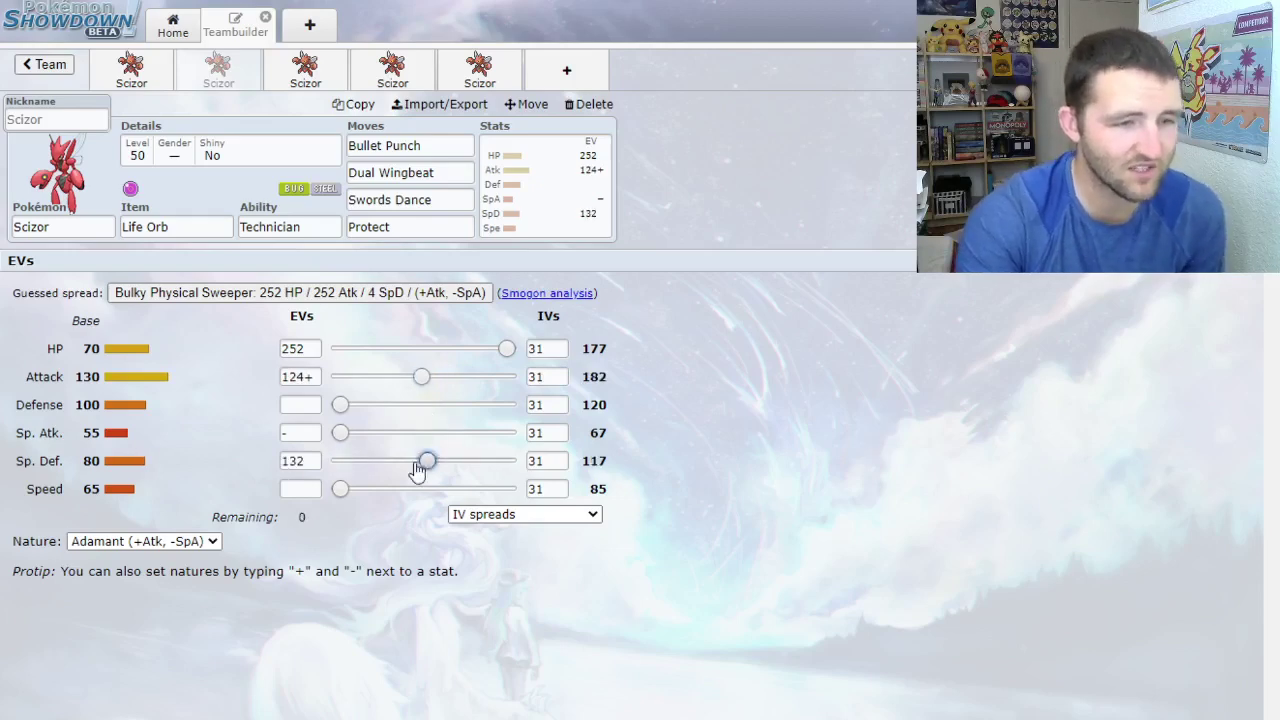
pyautogui.moveTo(428, 460)
pyautogui.mouseDown()
pyautogui.moveTo(340, 461)
pyautogui.moveTo(428, 460)
pyautogui.mouseUp()
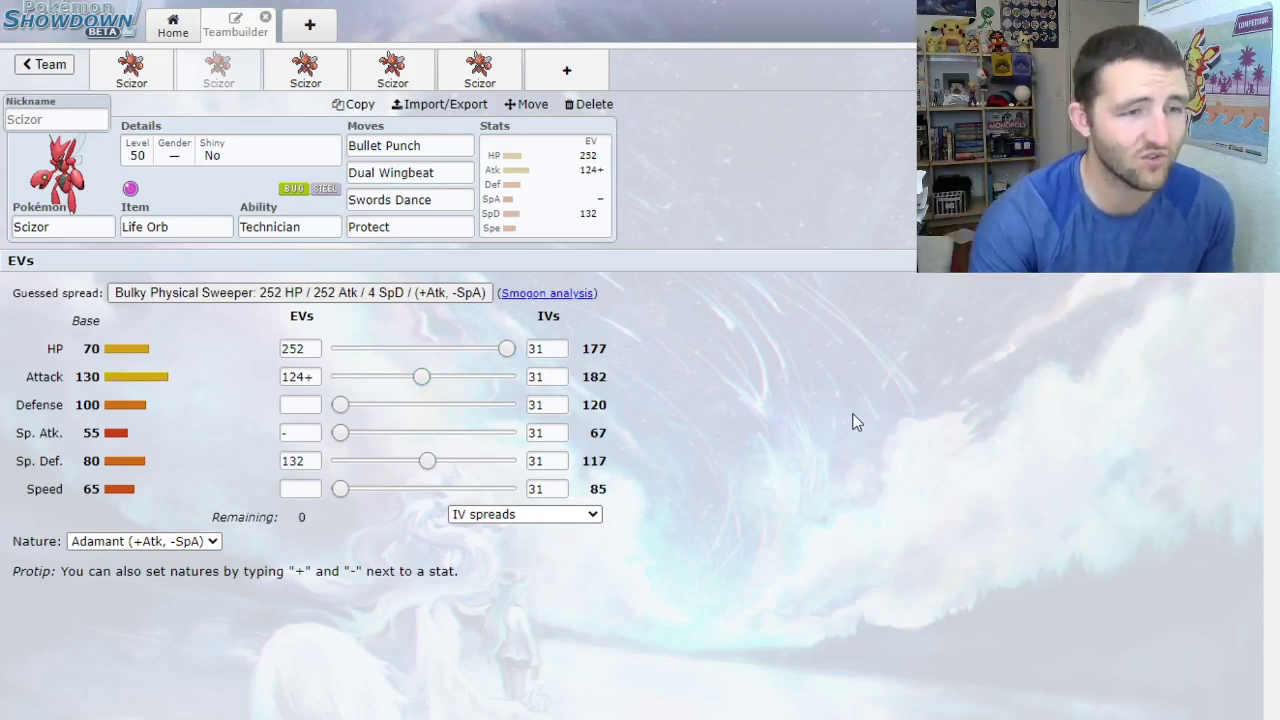
# - Compare the third and fourth Scizor sets, ending on the third one
pyautogui.click(303, 80)
pyautogui.click(390, 70)
pyautogui.click(310, 70)
pyautogui.click(368, 68)
pyautogui.click(305, 70)
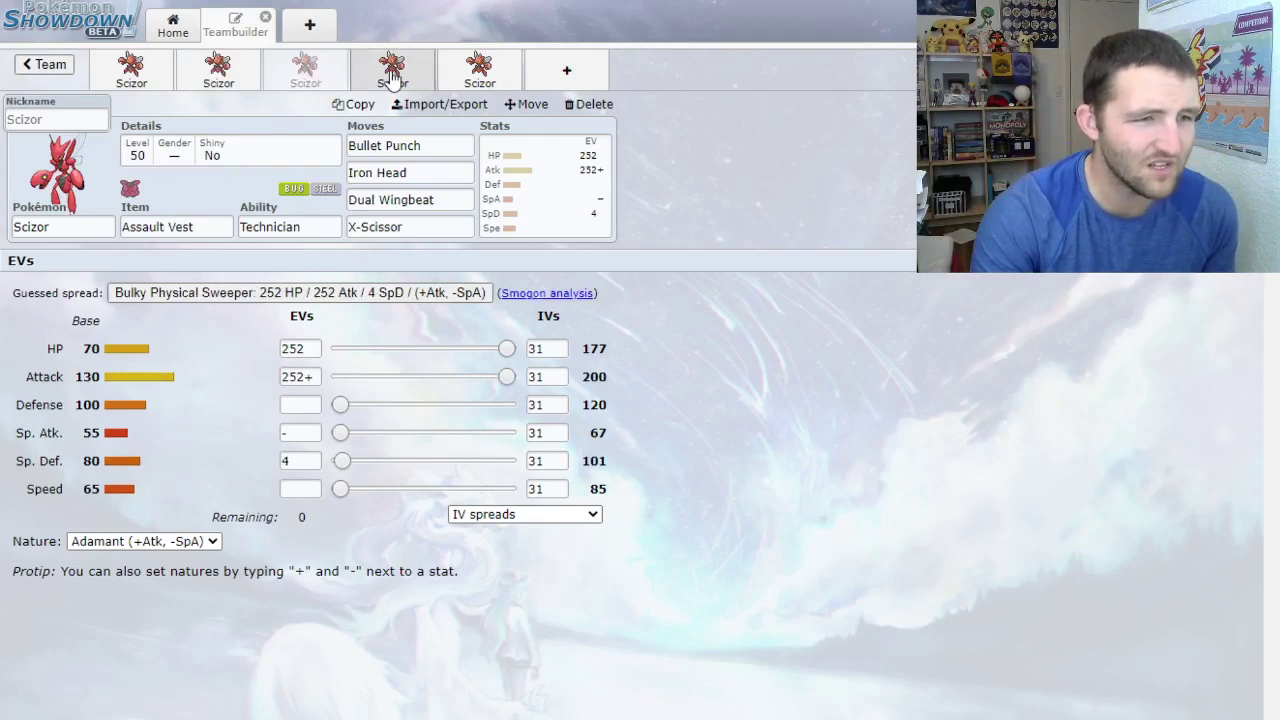
# - Remove the third Scizor's Special Defense EVs and put 4 EVs into Defense instead
pyautogui.press('Tab')
pyautogui.press('Tab')
pyautogui.press('Tab')
pyautogui.press('Tab')
pyautogui.press('Tab')
pyautogui.press('Tab')
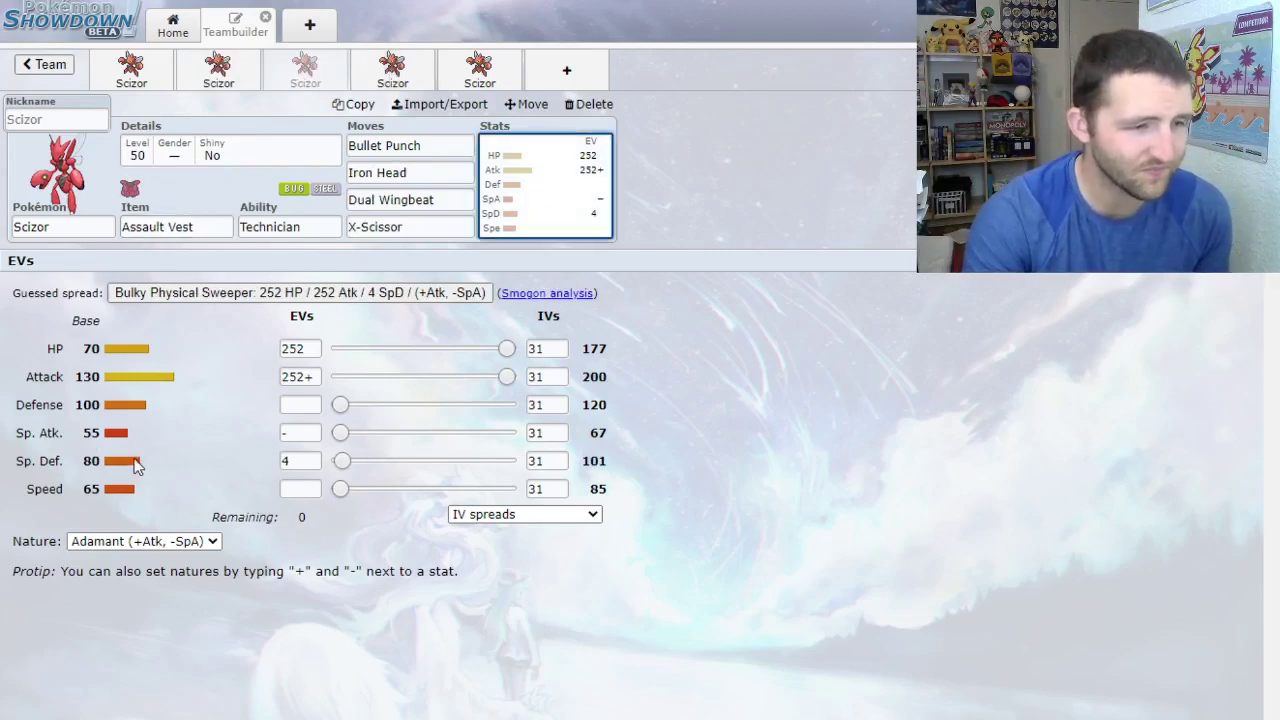
pyautogui.click(338, 461)
pyautogui.click(341, 404)
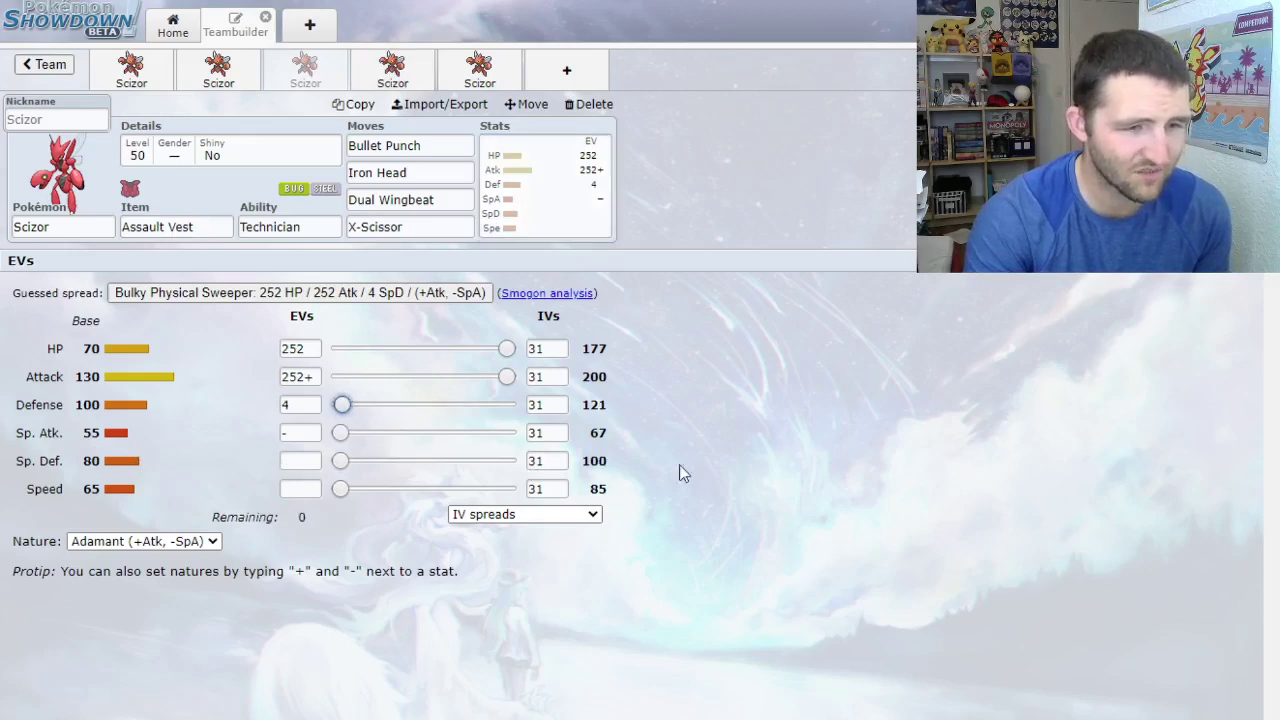
# - Examine the available moves for alternatives to Iron Head on the third Scizor
pyautogui.click(423, 168)
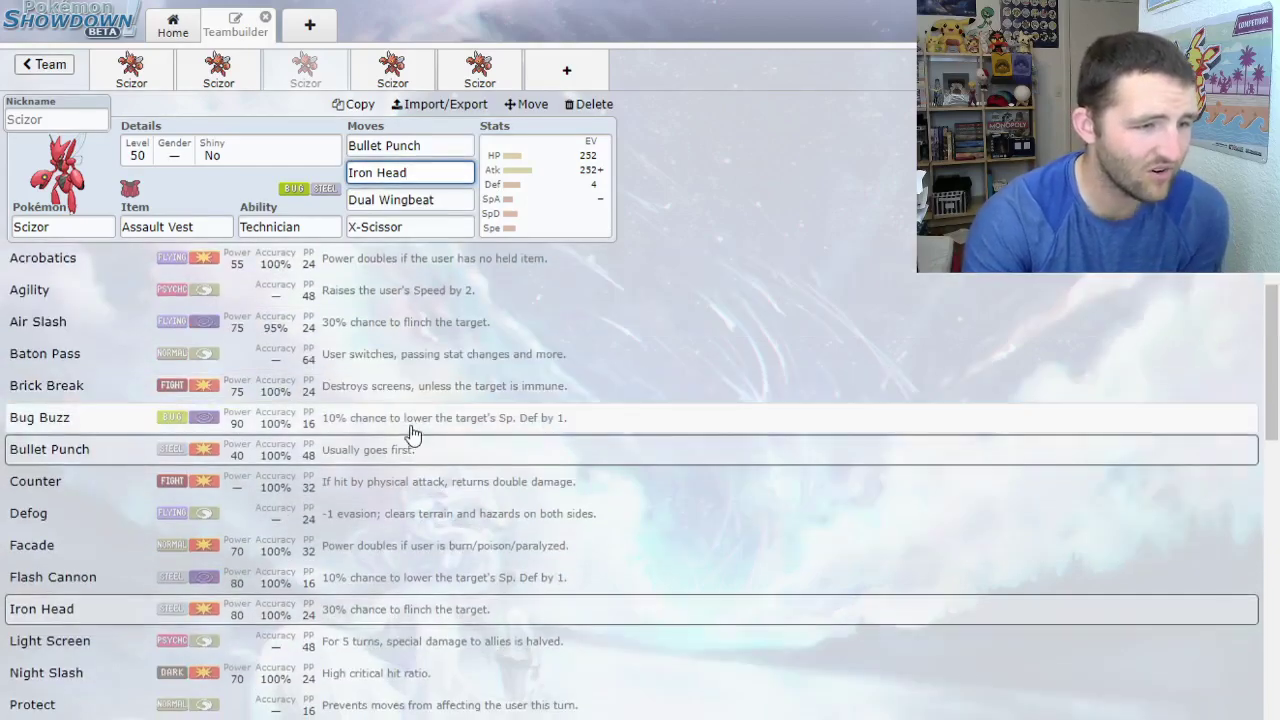
pyautogui.scroll(-5, 415, 440)
pyautogui.scroll(-1, 423, 462)
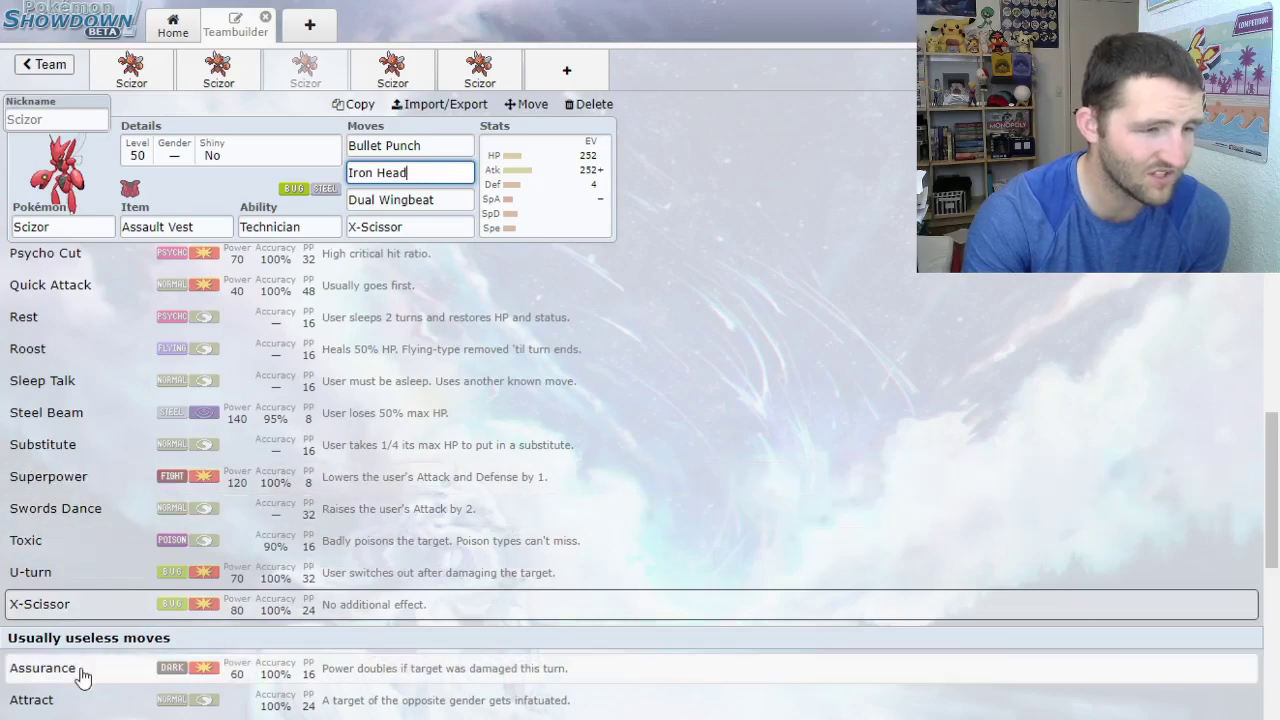
pyautogui.scroll(-4, 250, 680)
pyautogui.scroll(-5, 250, 682)
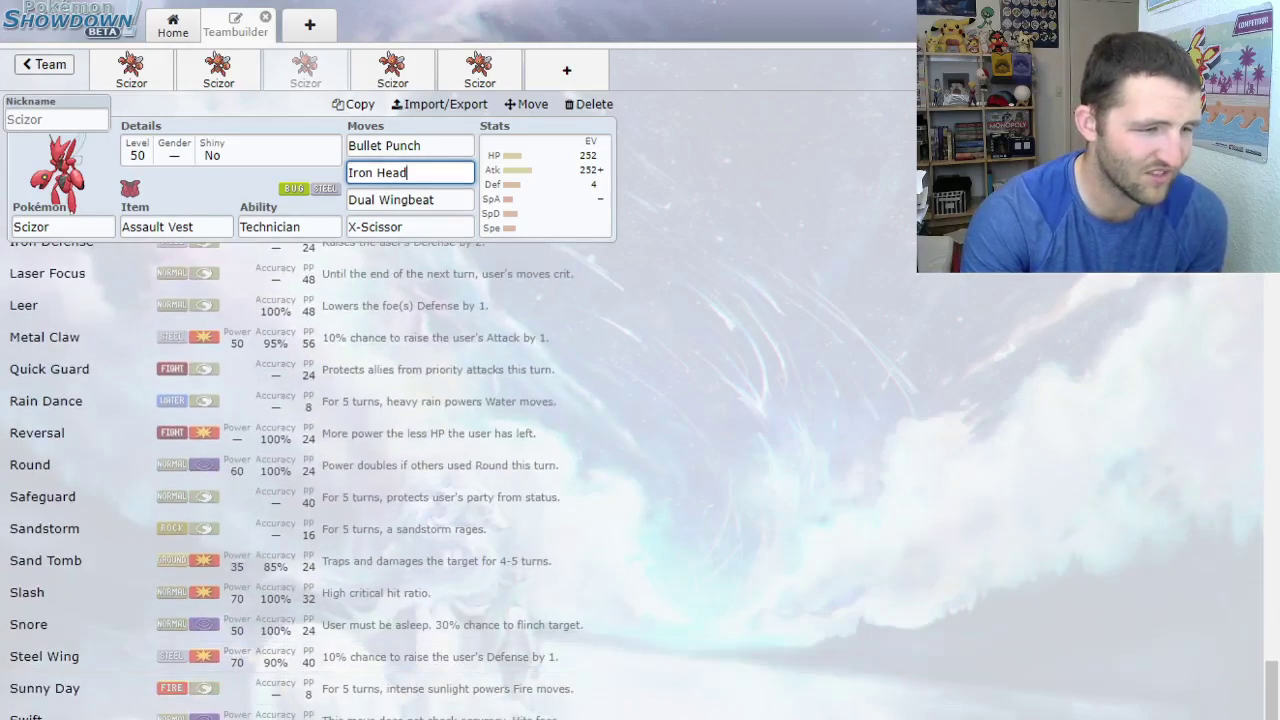
pyautogui.scroll(7, 213, 655)
pyautogui.scroll(3, 213, 655)
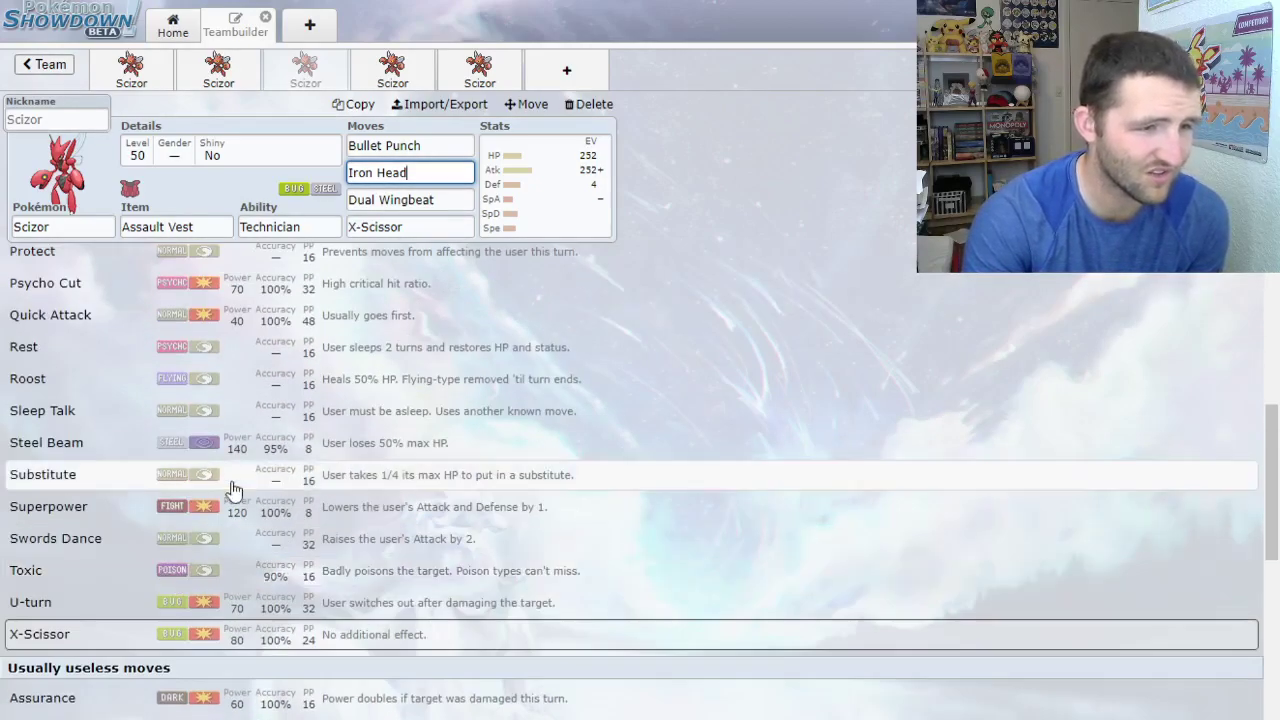
pyautogui.scroll(2, 112, 586)
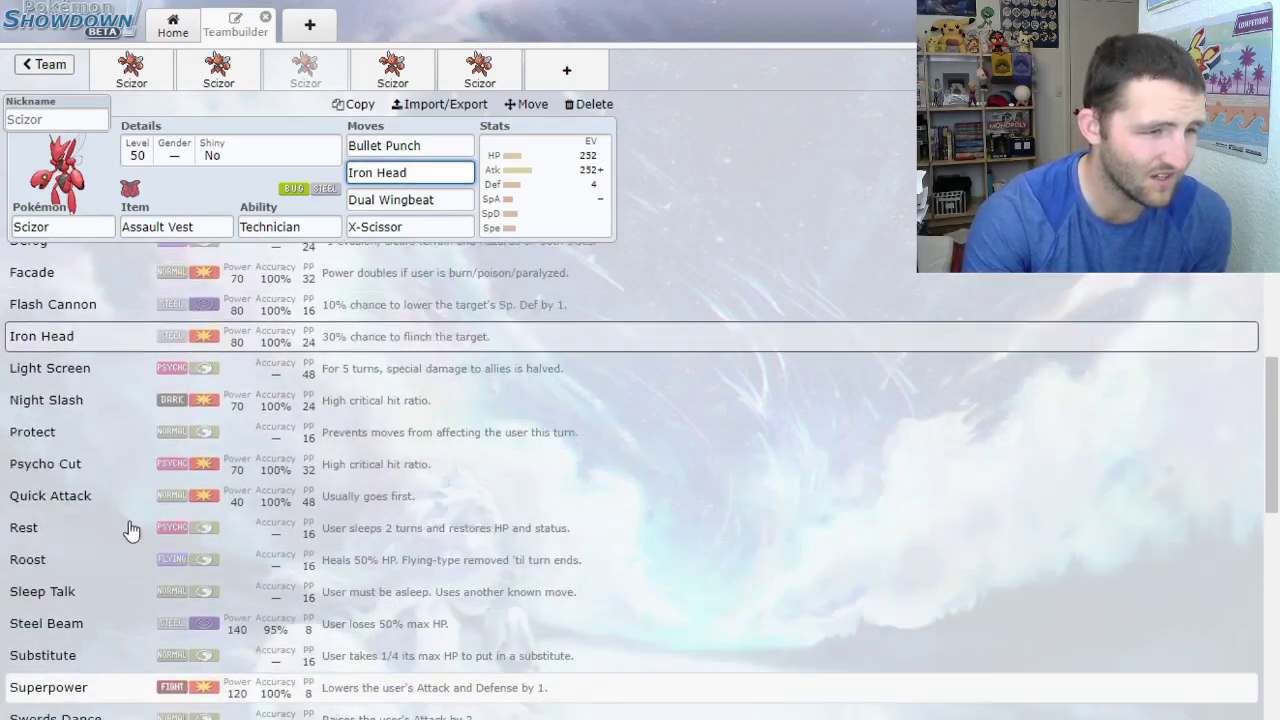
pyautogui.scroll(1, 85, 478)
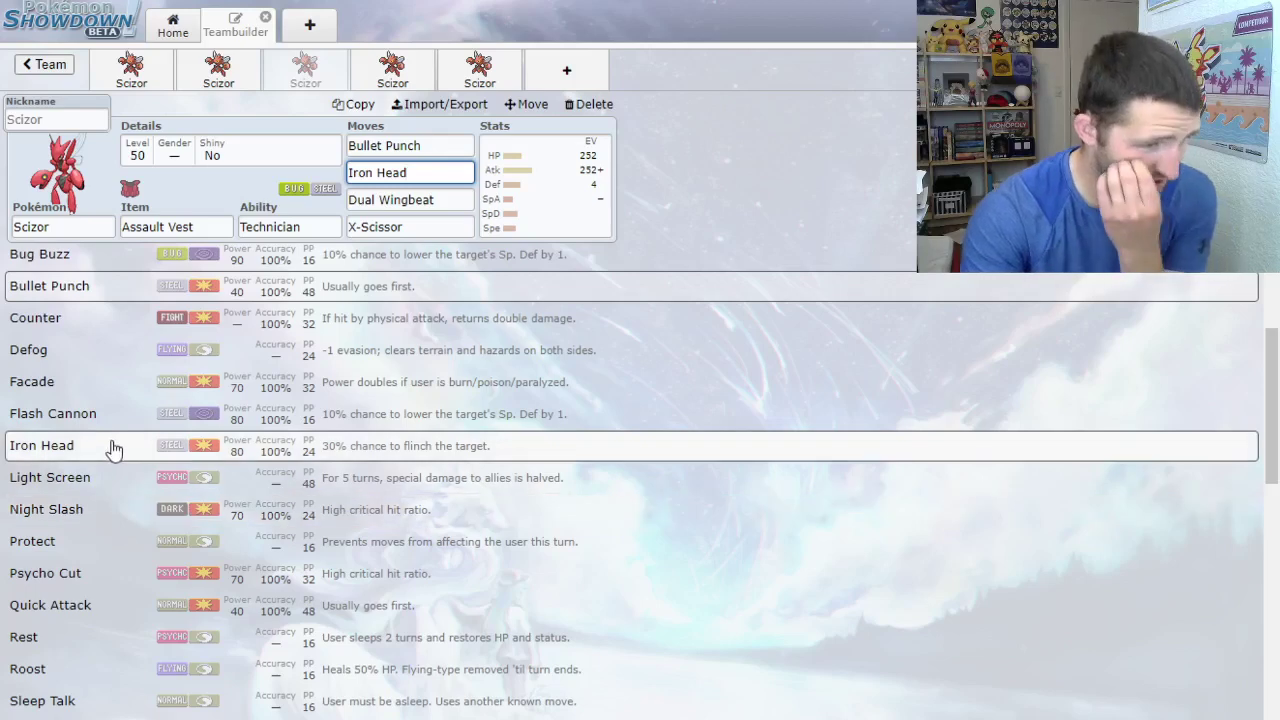
# - Examine the available moves for alternatives to X-Scissor on the third Scizor, ending on its EV spread
pyautogui.scroll(1, 106, 455)
pyautogui.scroll(1, 105, 468)
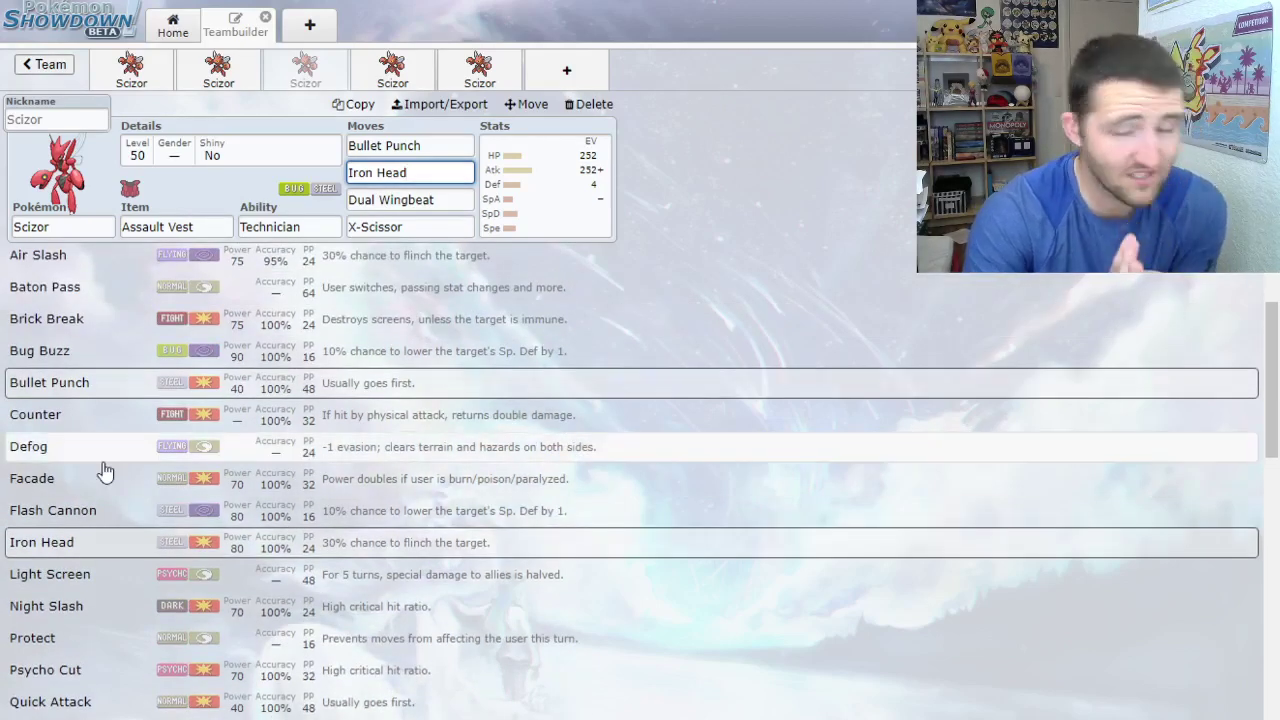
pyautogui.scroll(3, 106, 478)
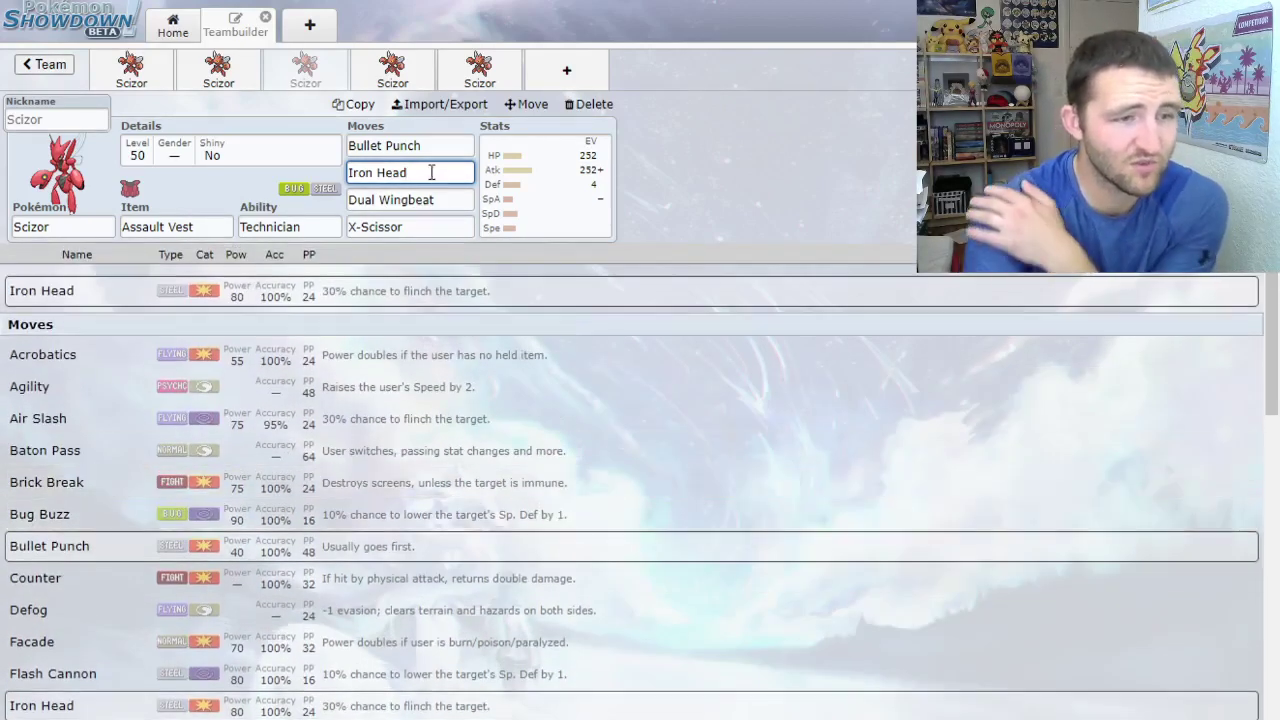
pyautogui.click(414, 225)
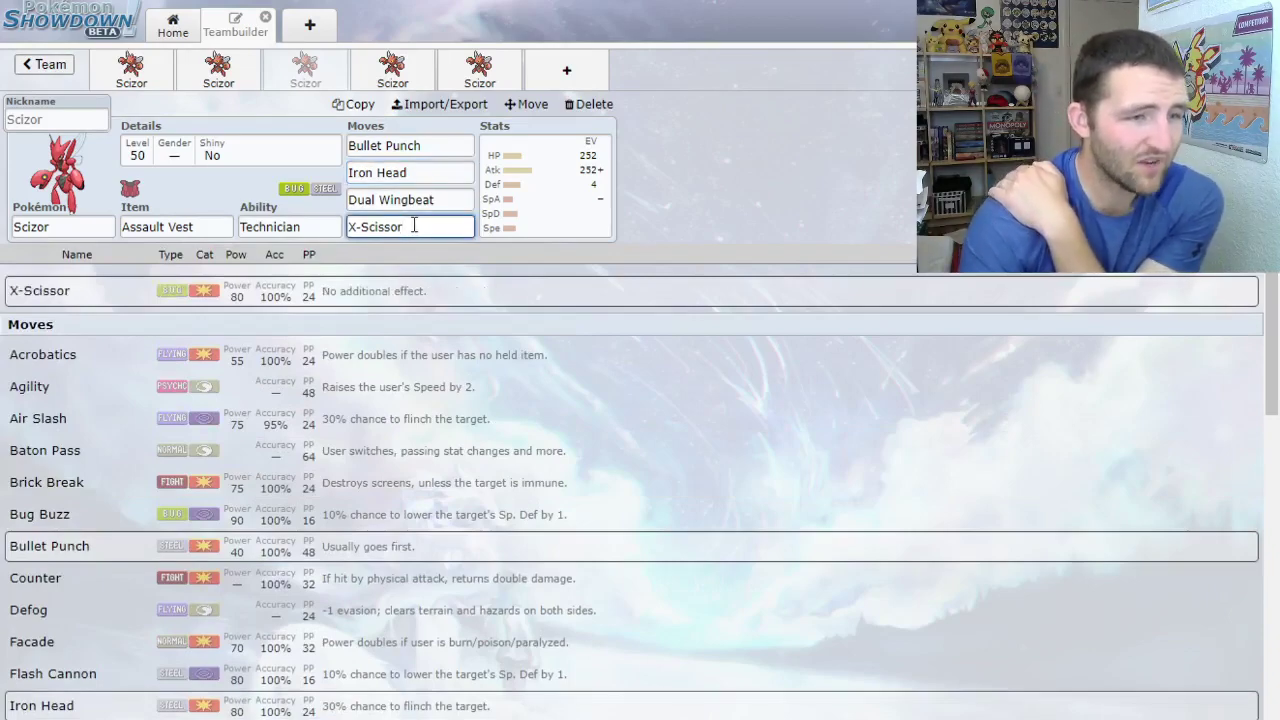
pyautogui.scroll(-3, 345, 515)
pyautogui.scroll(-2, 345, 515)
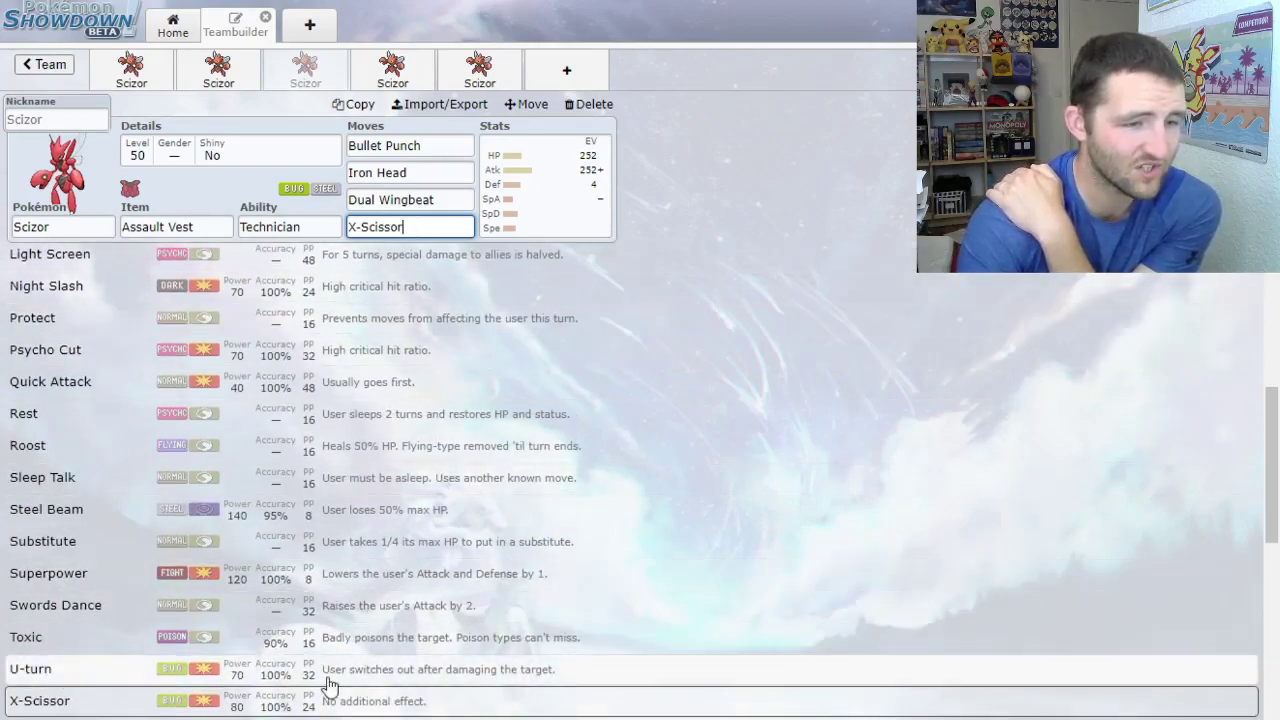
pyautogui.scroll(5, 370, 628)
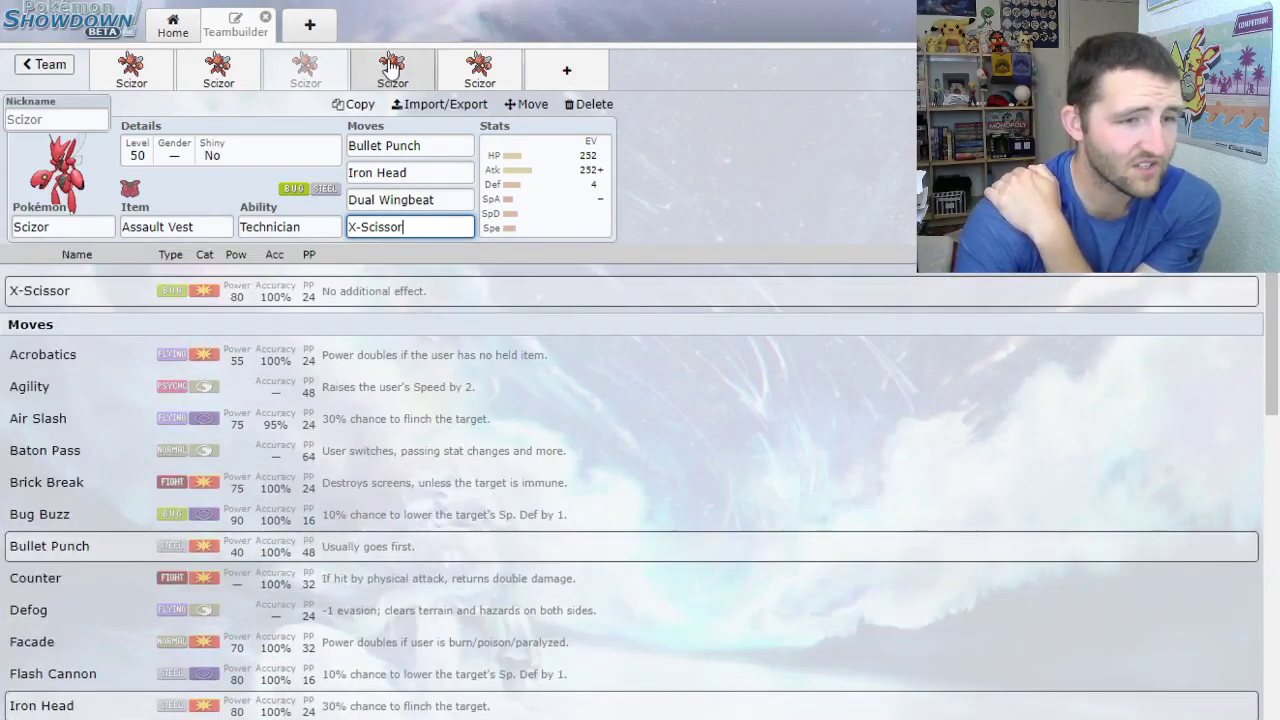
pyautogui.click(525, 162)
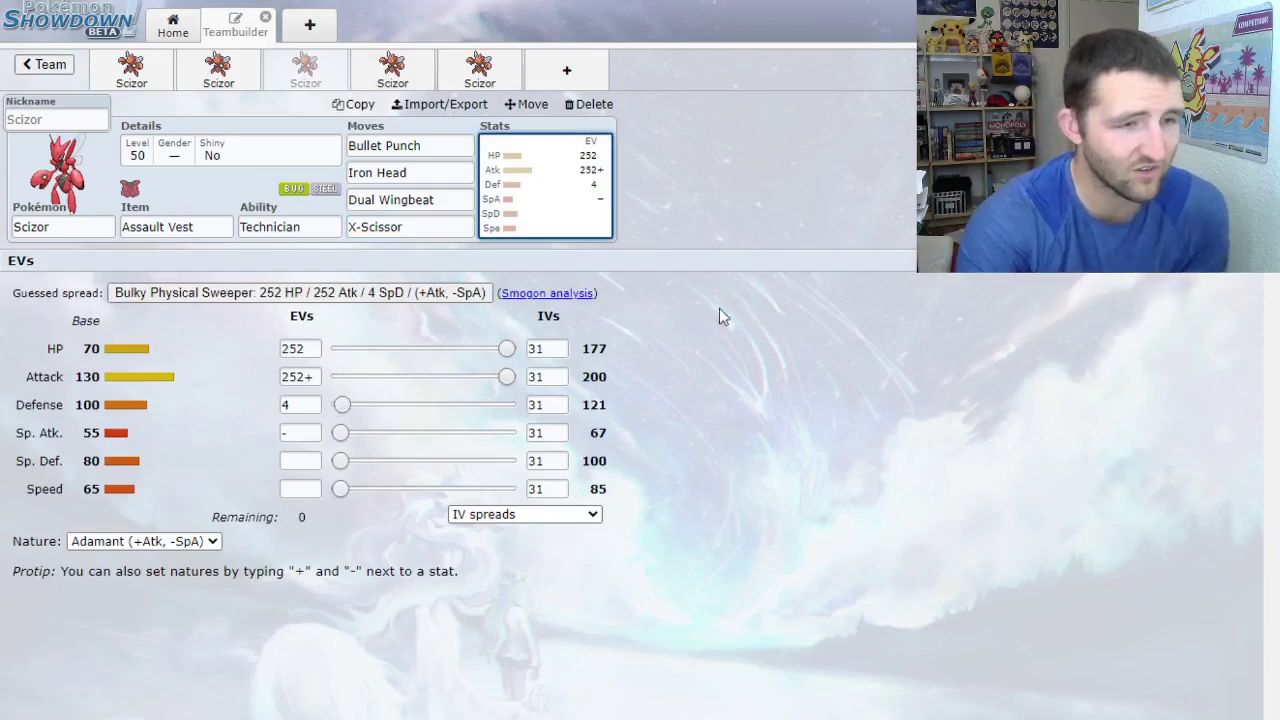
# - Try 4 Attack and 252 Special Defense EVs on the fourth Scizor, then restore 252 Attack and 4 Special Defense EVs
pyautogui.click(405, 86)
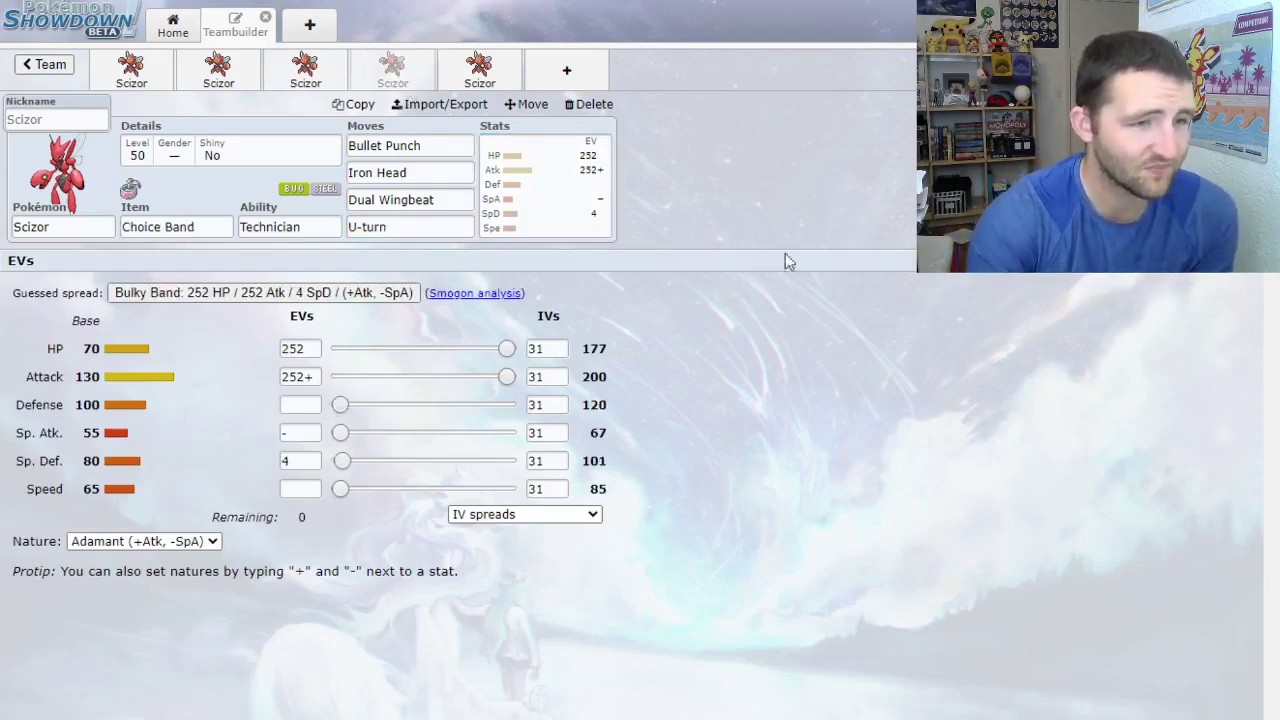
pyautogui.moveTo(506, 376); pyautogui.dragTo(343, 376)
pyautogui.moveTo(341, 460); pyautogui.dragTo(628, 475)
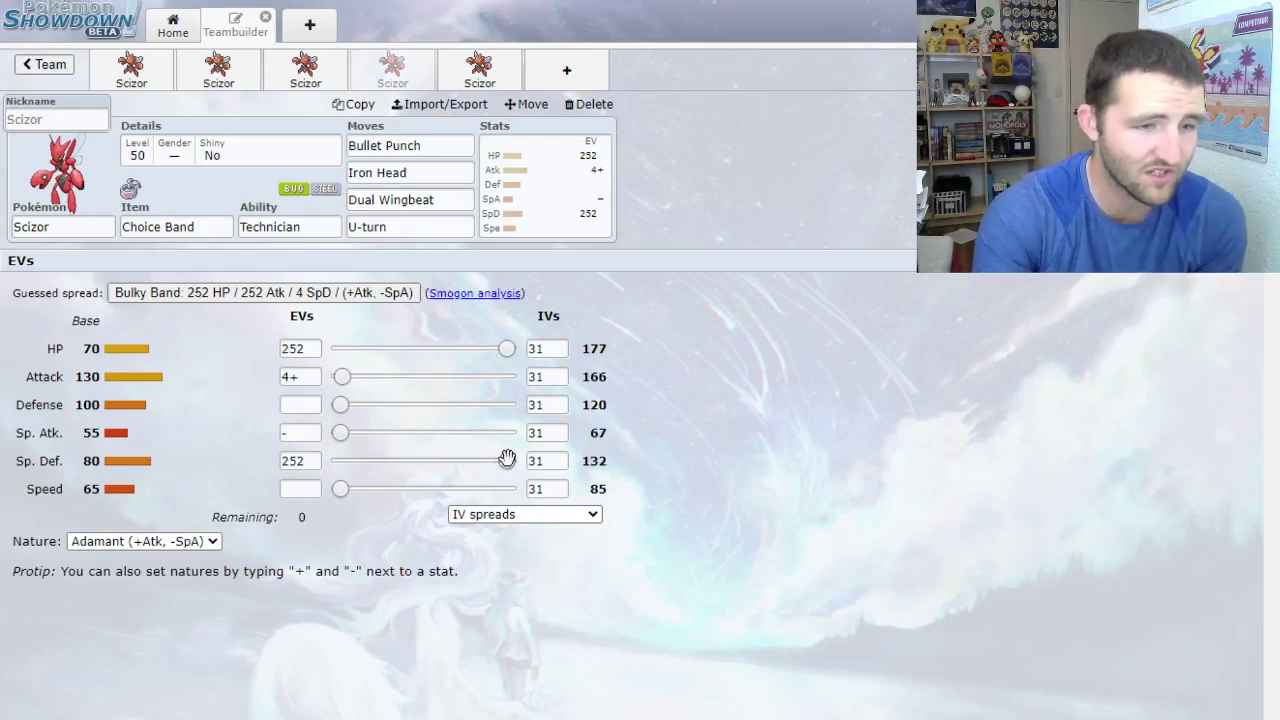
pyautogui.moveTo(506, 461); pyautogui.dragTo(342, 461)
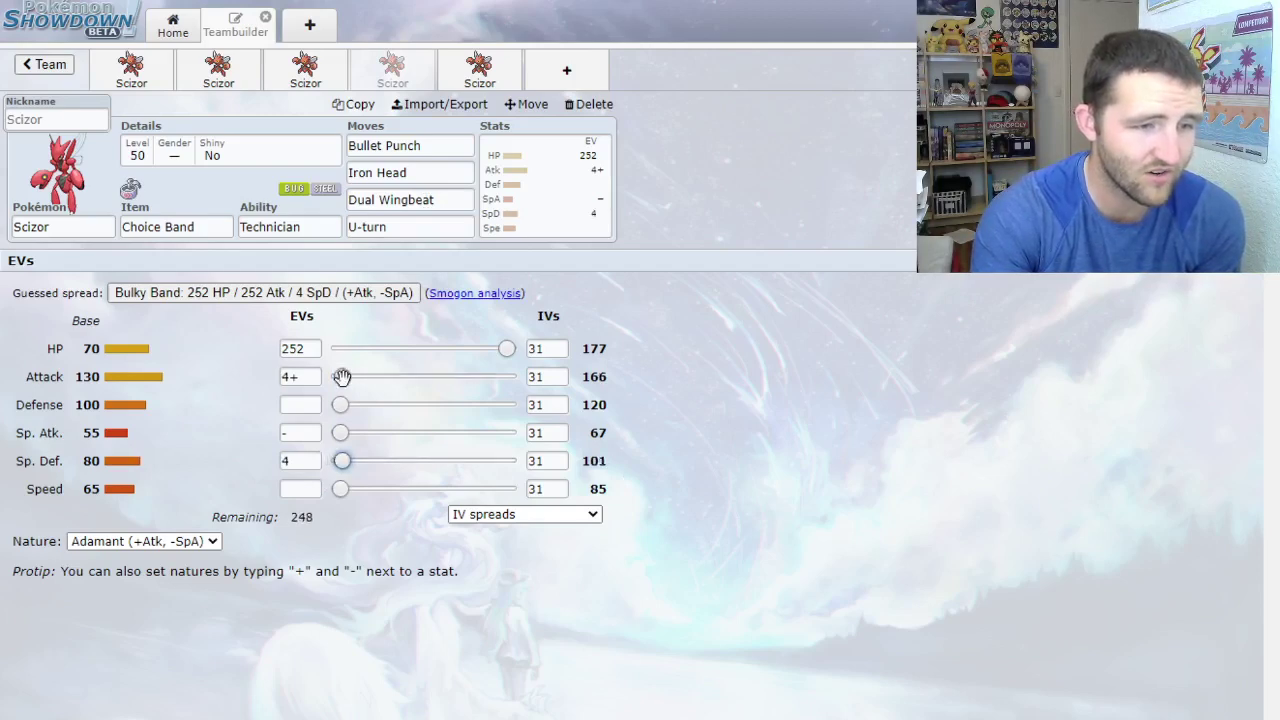
pyautogui.moveTo(342, 376); pyautogui.dragTo(656, 395)
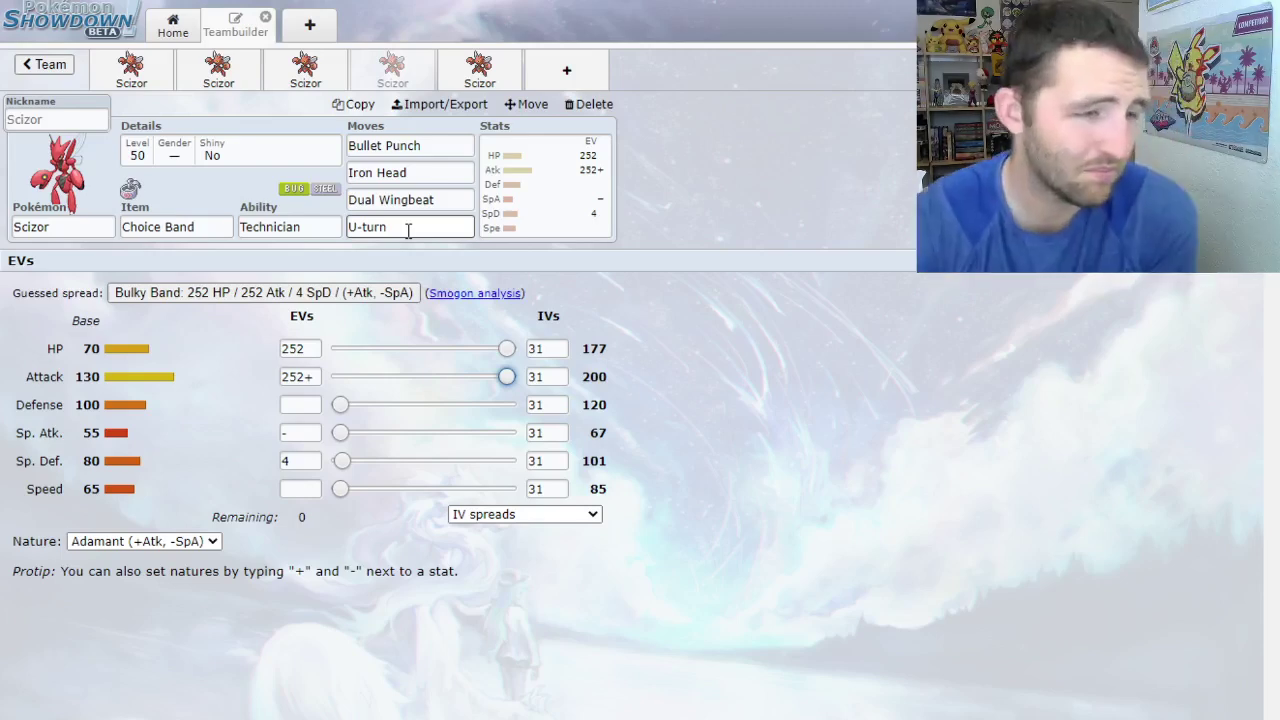
# - Examine the available moves for alternatives to Iron Head on the fourth Scizor, ending on its EV spread
pyautogui.click(428, 173)
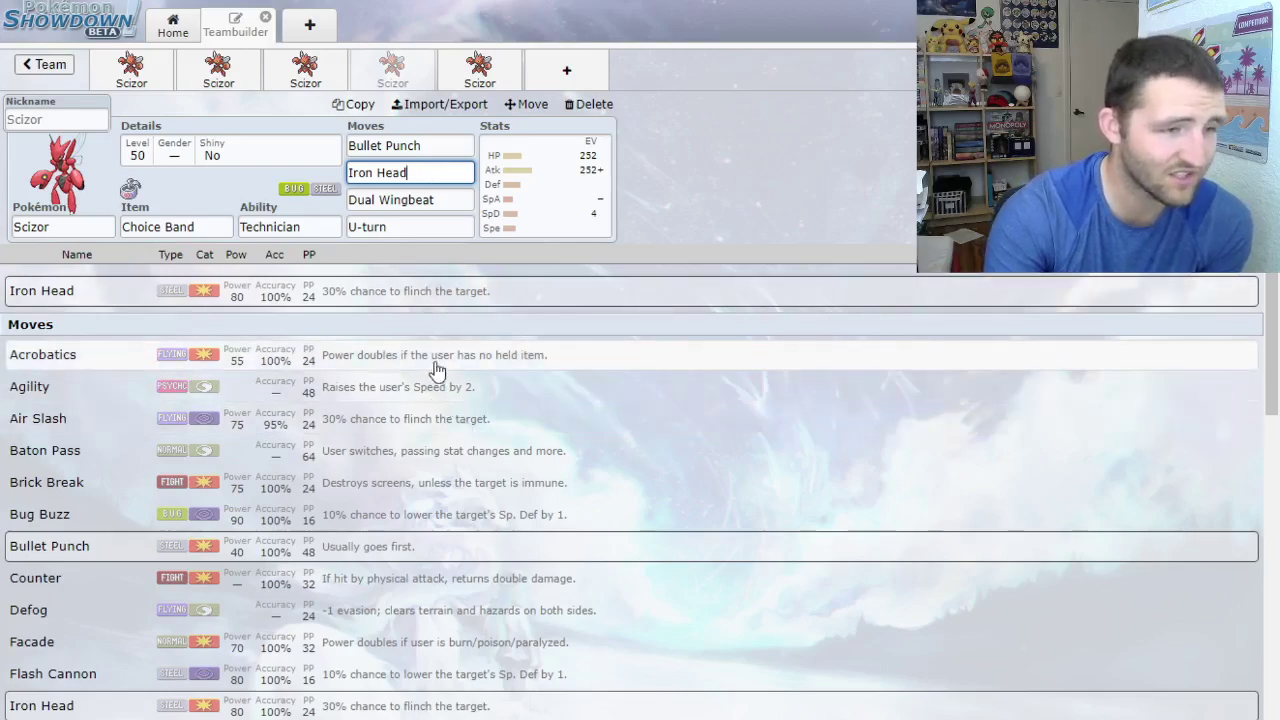
pyautogui.scroll(-2, 418, 397)
pyautogui.scroll(-5, 414, 405)
pyautogui.scroll(3, 329, 443)
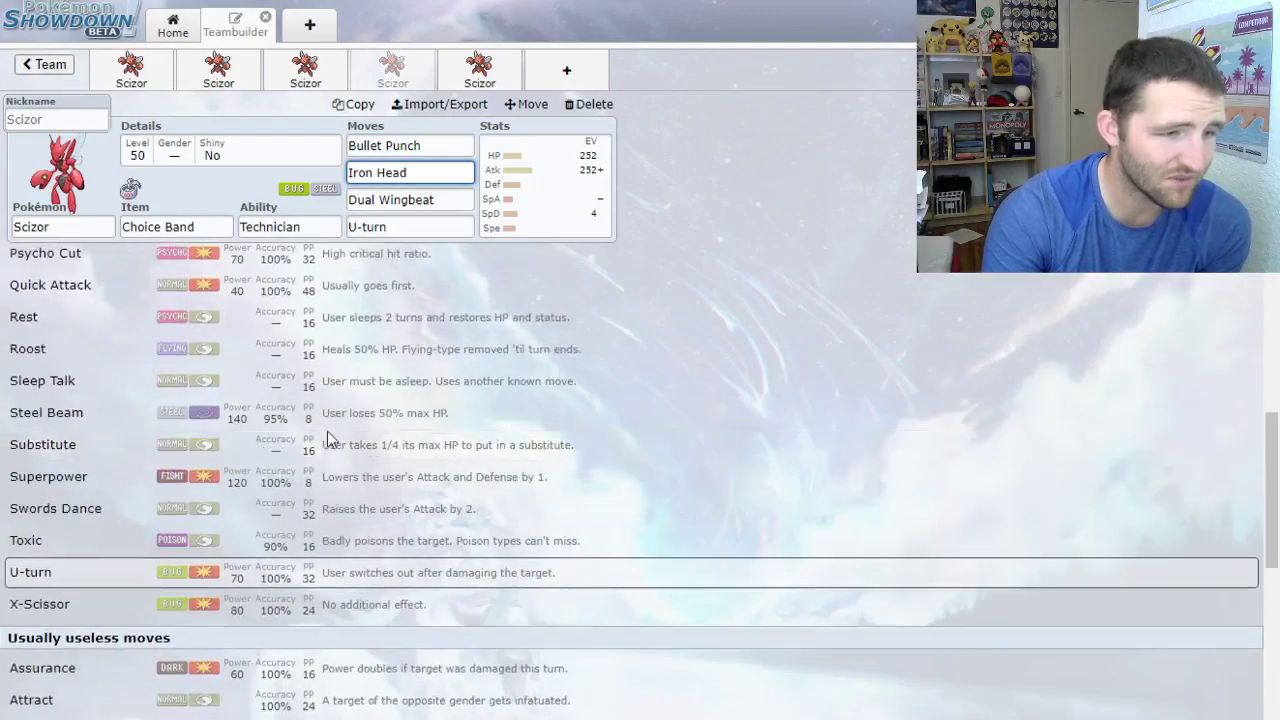
pyautogui.scroll(-4, 360, 477)
pyautogui.scroll(-2, 392, 477)
pyautogui.scroll(2, 466, 477)
pyautogui.scroll(8, 396, 524)
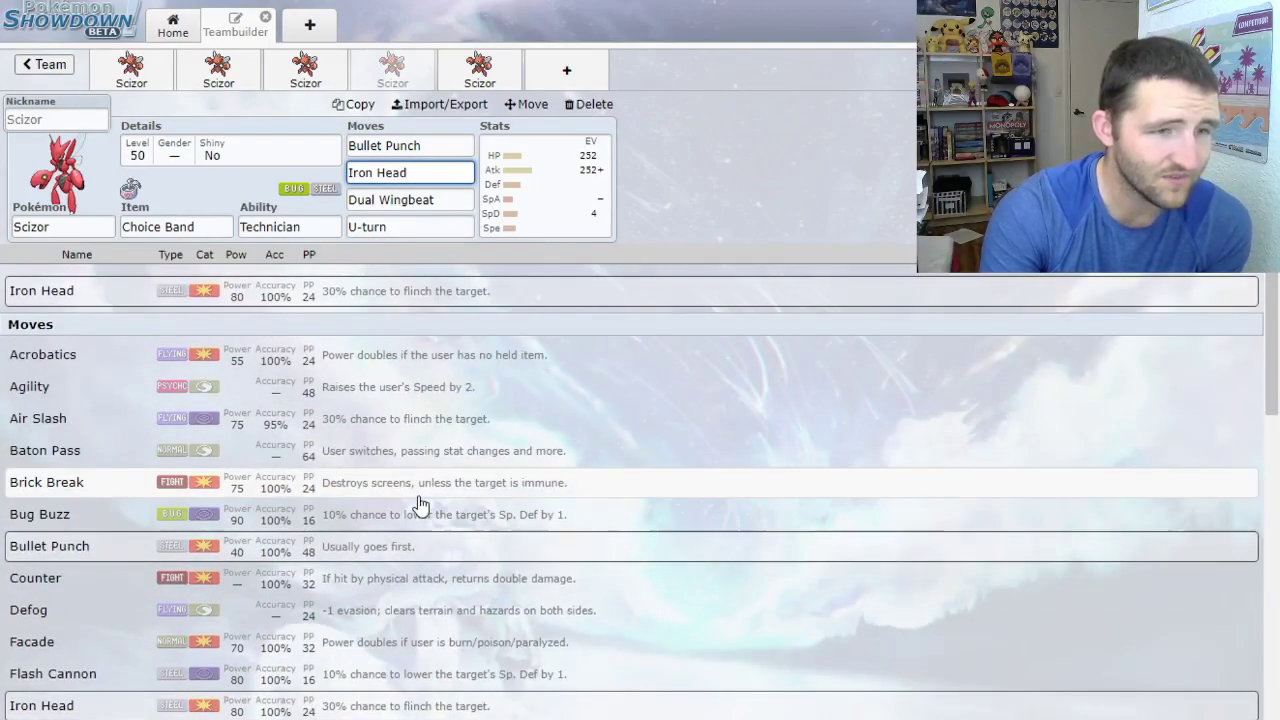
pyautogui.click(530, 198)
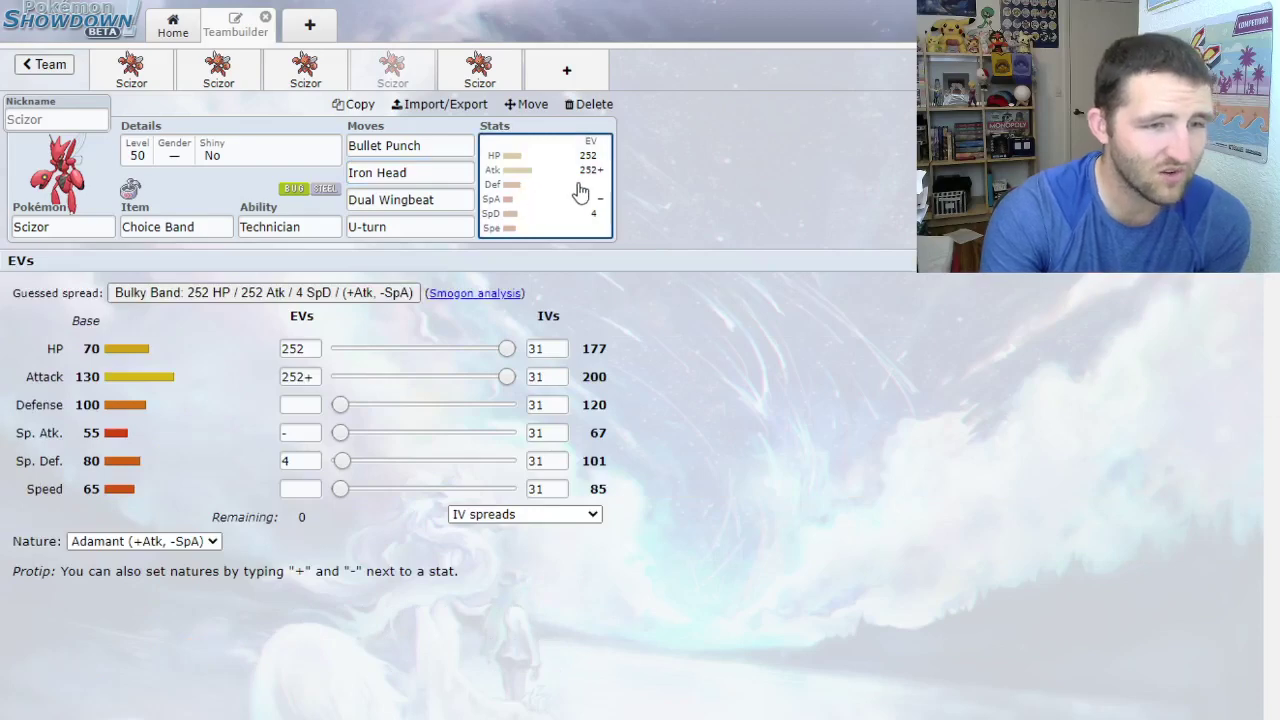
# - Compare the third and fourth Scizor sets and replace the third one's X-Scissor with U-turn
pyautogui.click(318, 78)
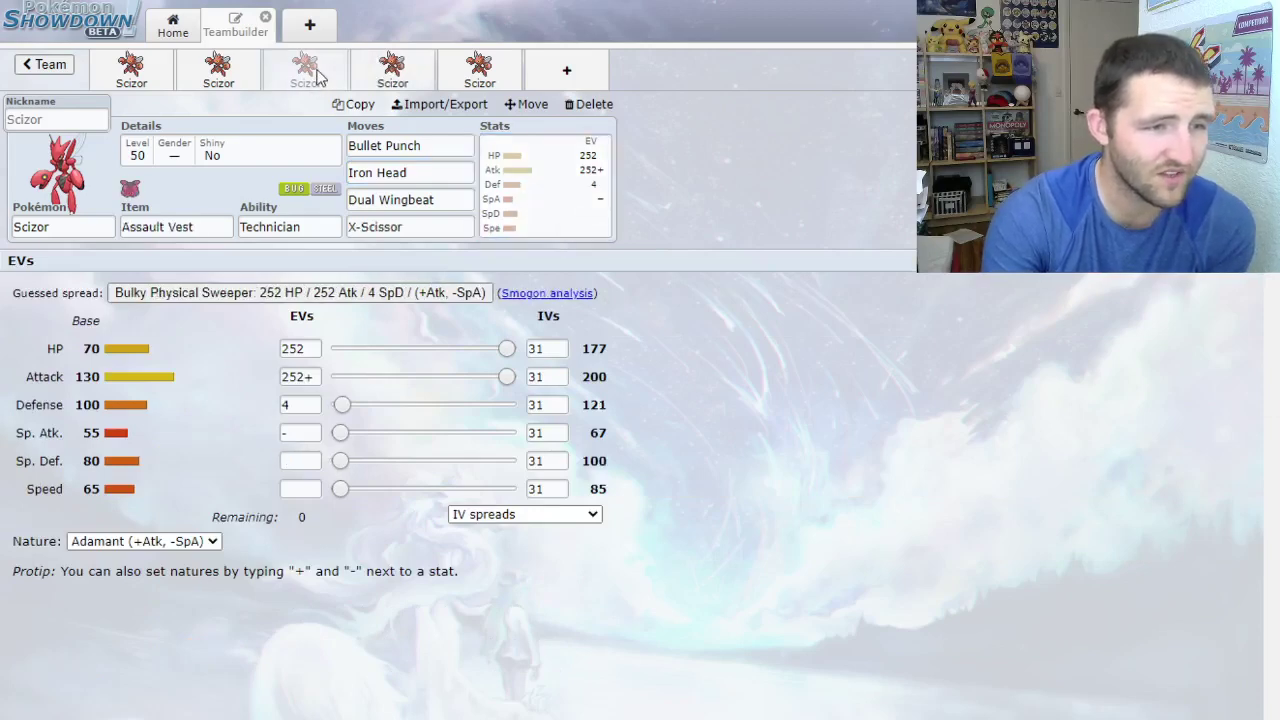
pyautogui.click(392, 75)
pyautogui.click(320, 85)
pyautogui.click(393, 228)
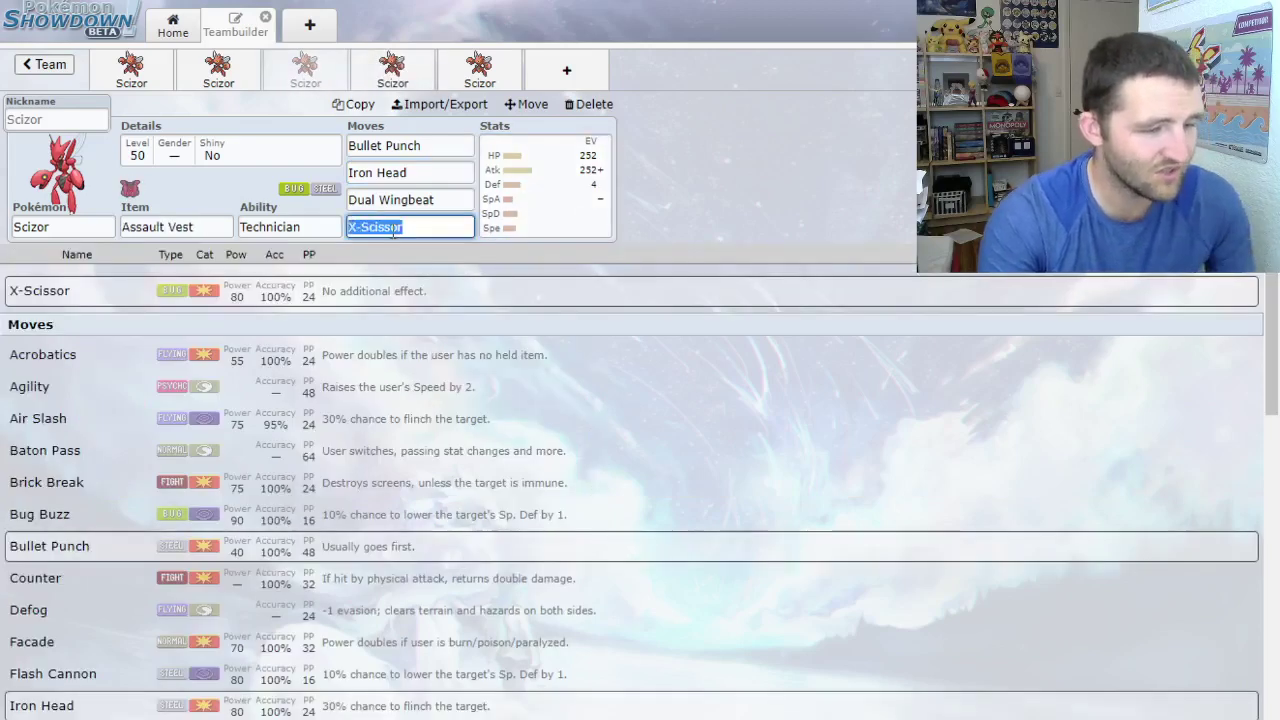
pyautogui.write('U')
pyautogui.press('Return')
# - Replace the fourth Scizor's Iron Head with Superpower, placing Dual Wingbeat second and Superpower third among its moves
pyautogui.click(393, 64)
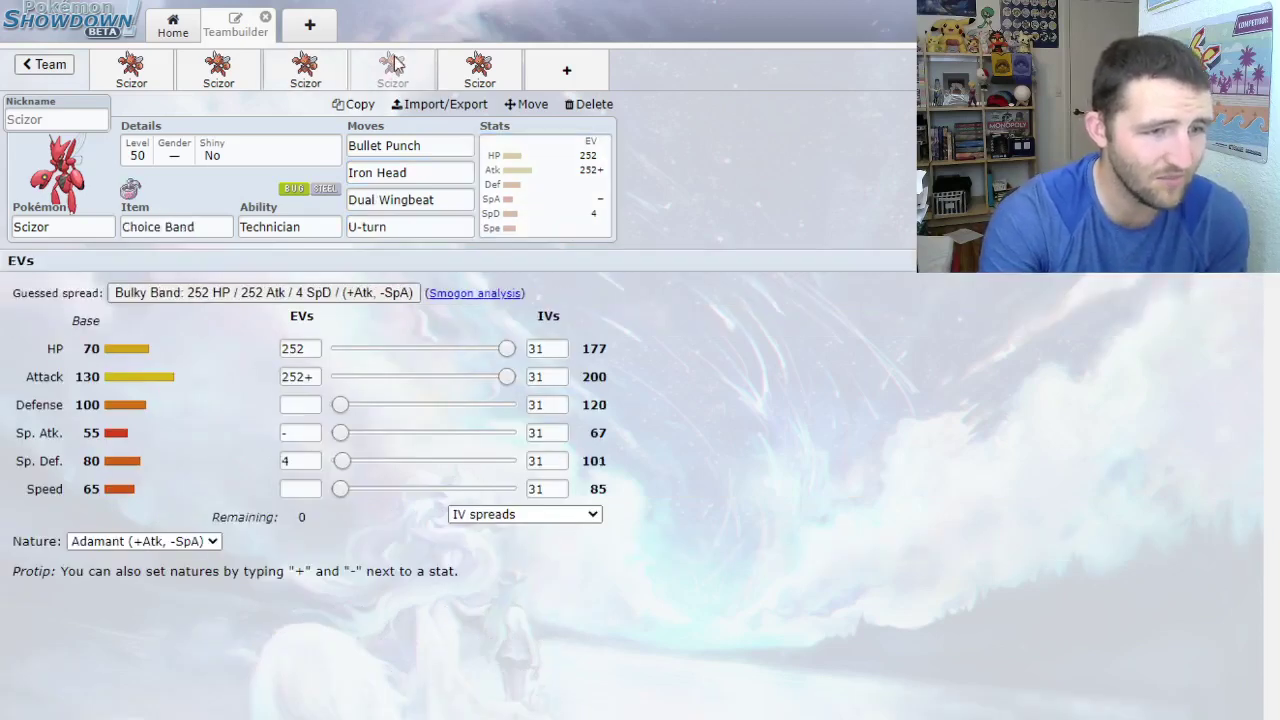
pyautogui.click(400, 176)
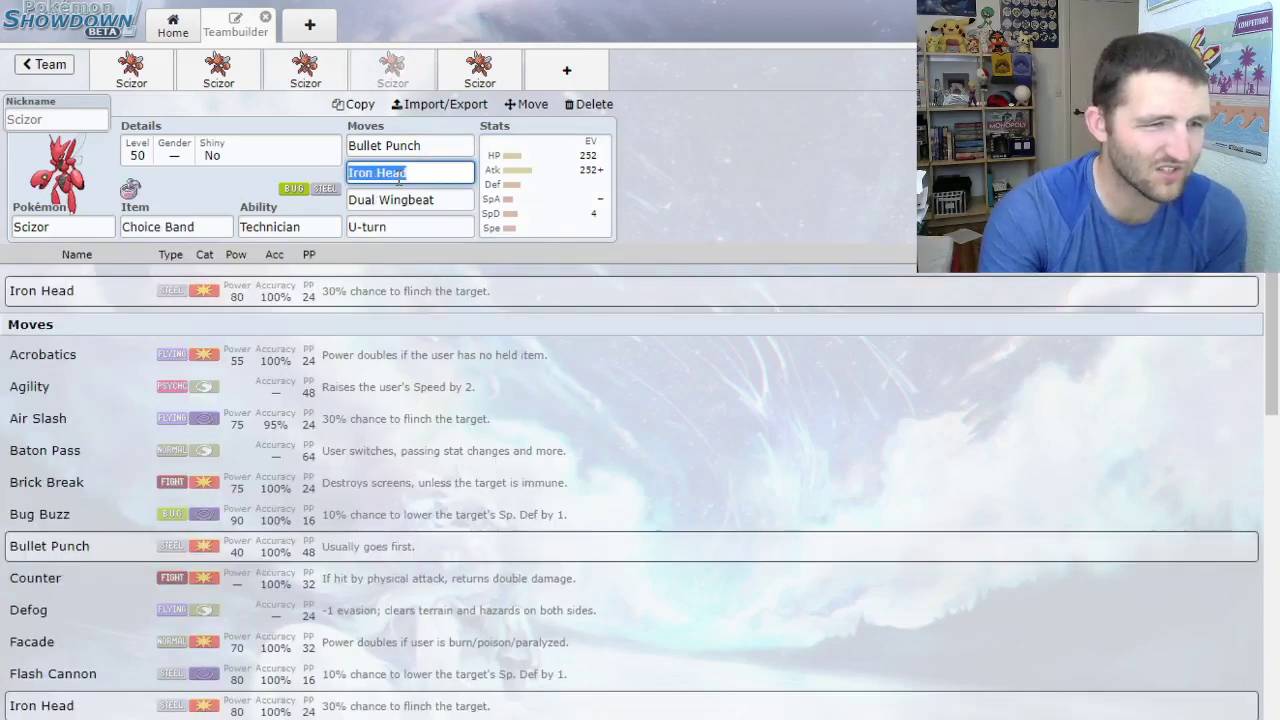
pyautogui.write('superp')
pyautogui.press('Return')
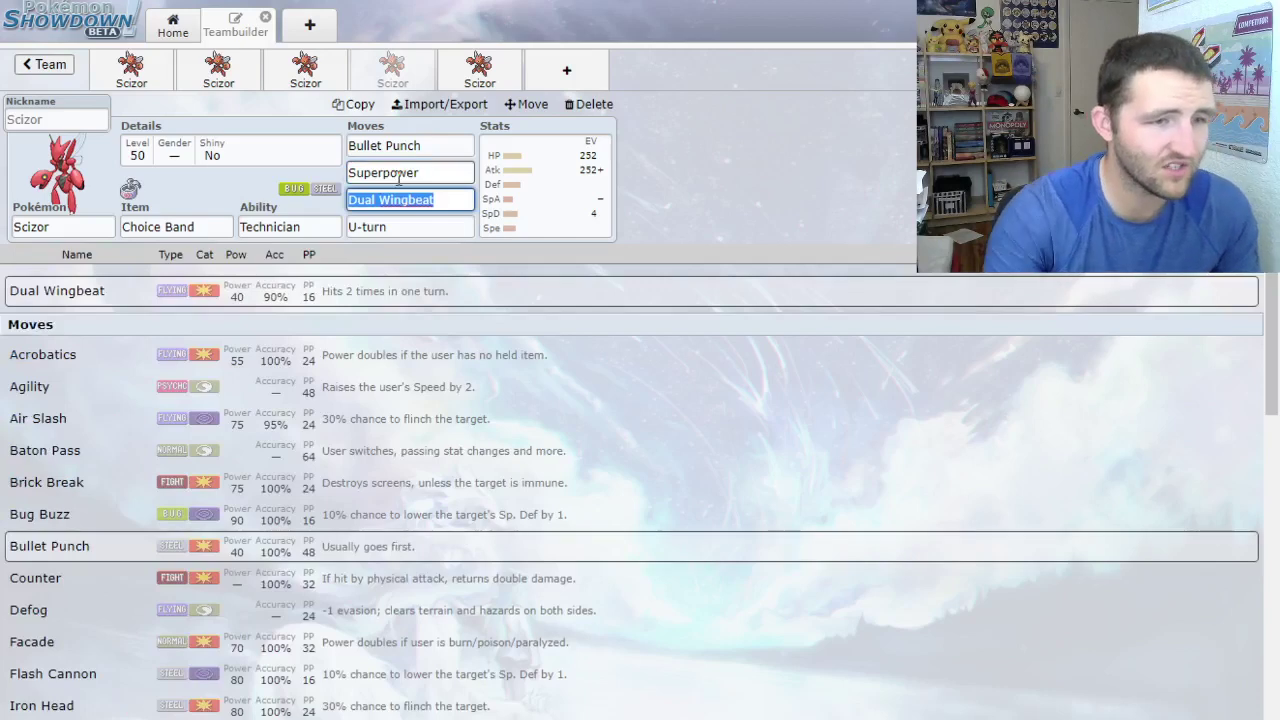
pyautogui.click(410, 175)
pyautogui.click(405, 174)
pyautogui.write('dual')
pyautogui.press('Return')
pyautogui.write('super')
pyautogui.press('Return')
pyautogui.click(420, 200)
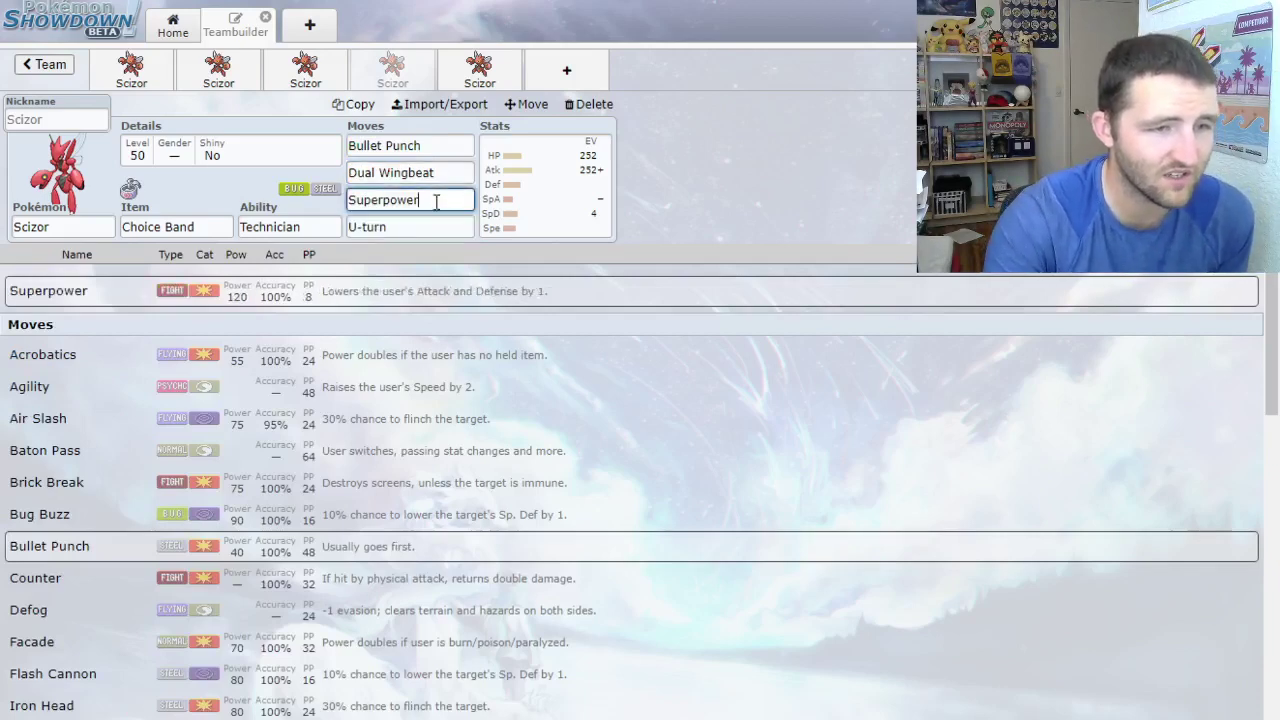
# - Review the fourth Scizor's Bullet Punch, Dual Wingbeat, Superpower and U-turn, along with its EV spread
pyautogui.click(434, 173)
pyautogui.click(434, 142)
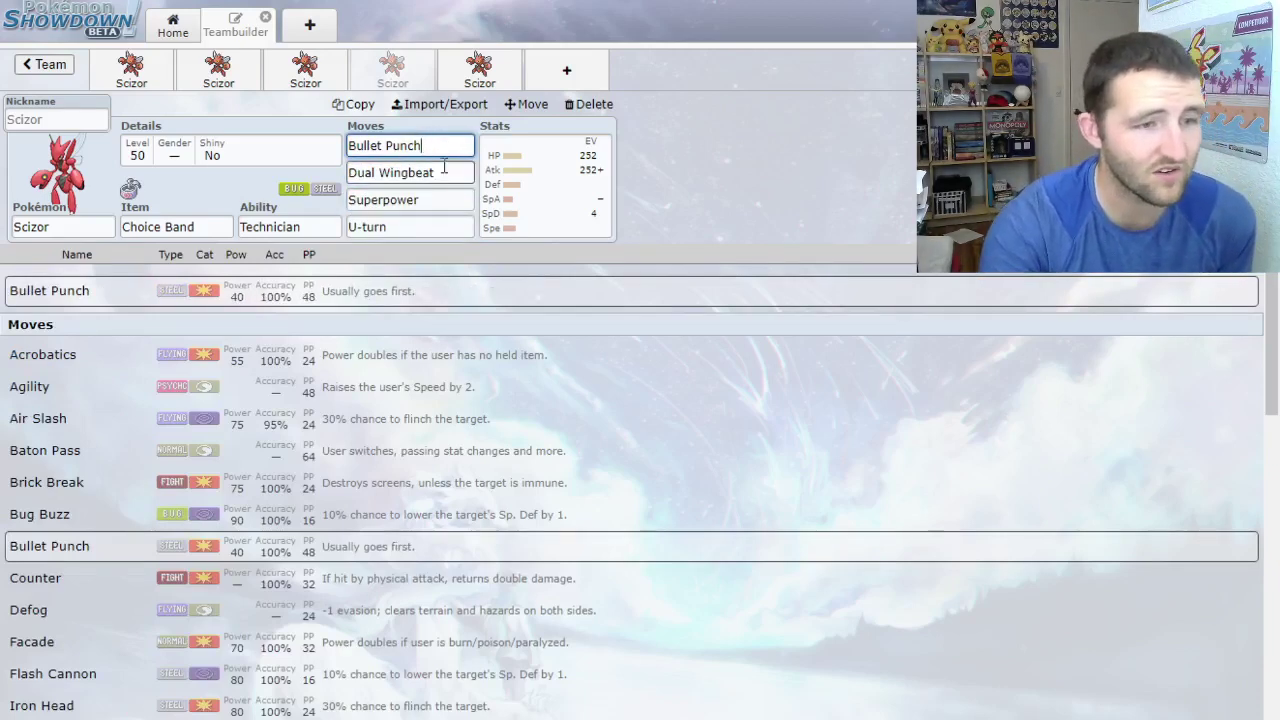
pyautogui.click(440, 172)
pyautogui.click(435, 198)
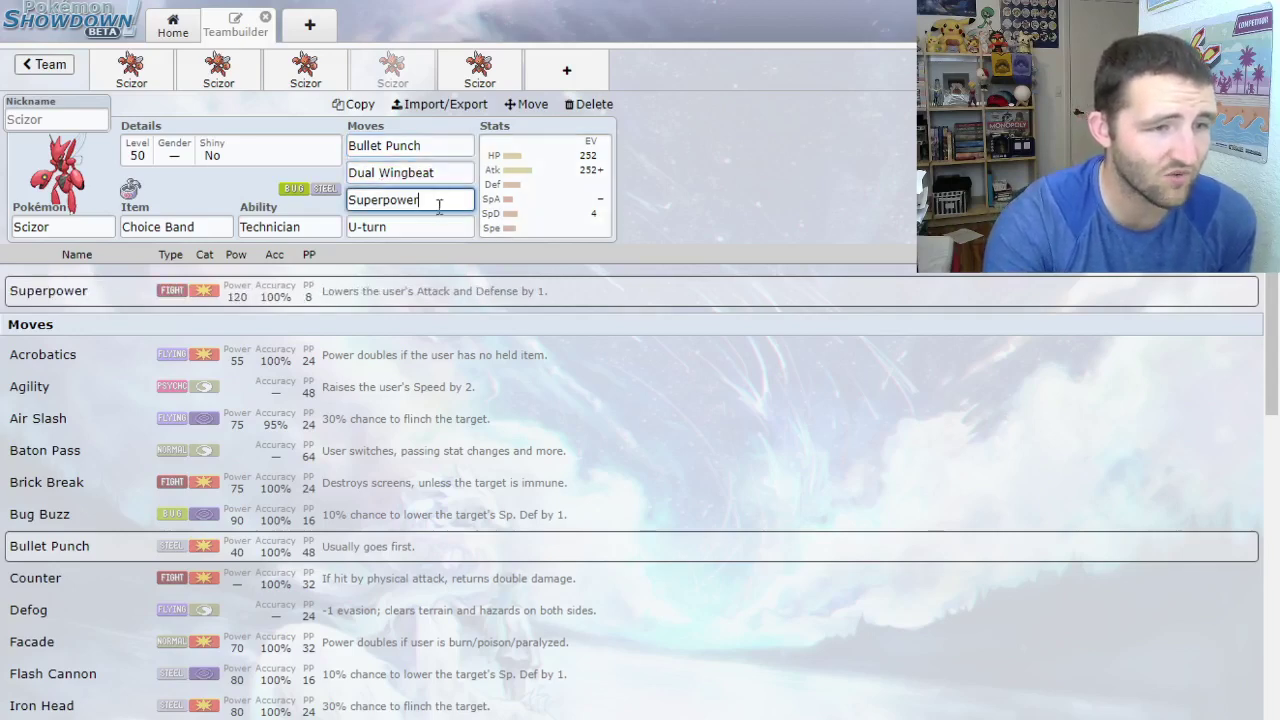
pyautogui.click(438, 150)
pyautogui.click(443, 171)
pyautogui.click(441, 199)
pyautogui.click(440, 226)
pyautogui.click(441, 199)
pyautogui.click(443, 171)
pyautogui.click(444, 147)
pyautogui.click(446, 178)
pyautogui.click(424, 224)
pyautogui.click(430, 172)
pyautogui.click(430, 147)
pyautogui.click(433, 199)
pyautogui.click(430, 148)
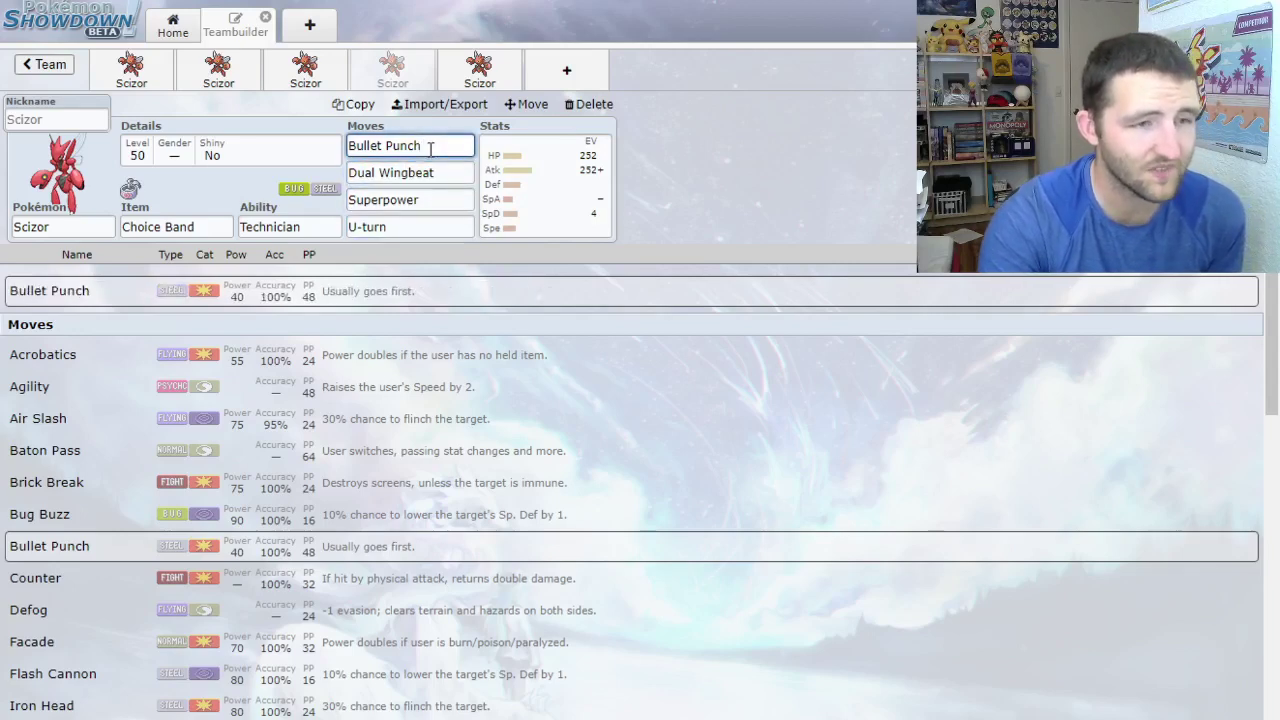
pyautogui.click(446, 172)
pyautogui.click(446, 199)
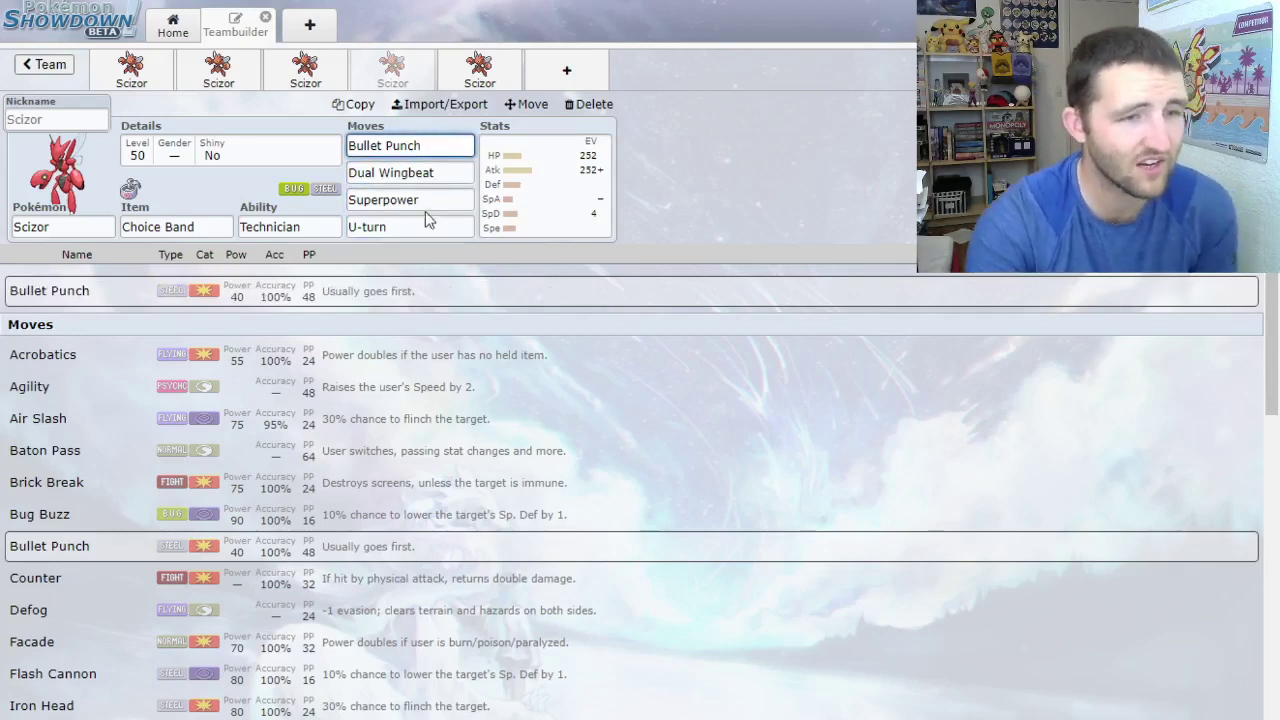
pyautogui.click(560, 205)
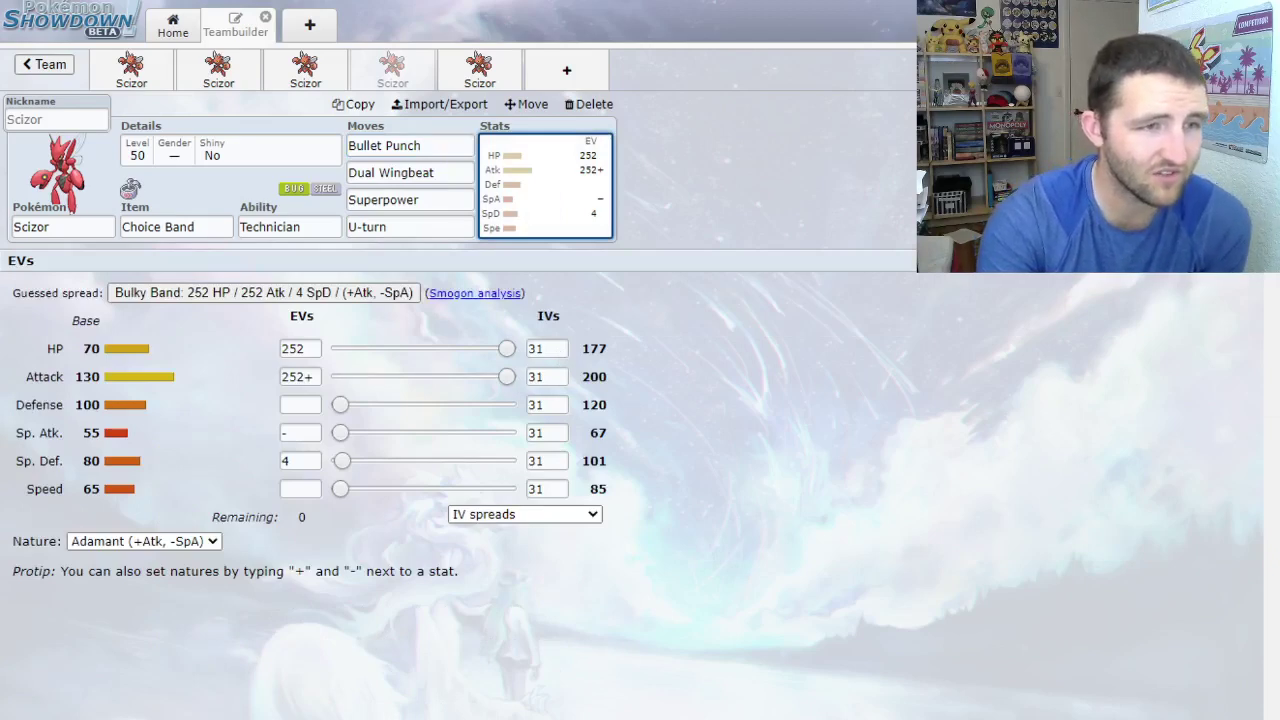
# - Switch to the Pikalytics damage calculator and choose Incineroar's Default Set as the second Pokémon
pyautogui.hotkey('ctrl', 'Tab')
pyautogui.click(1018, 444)
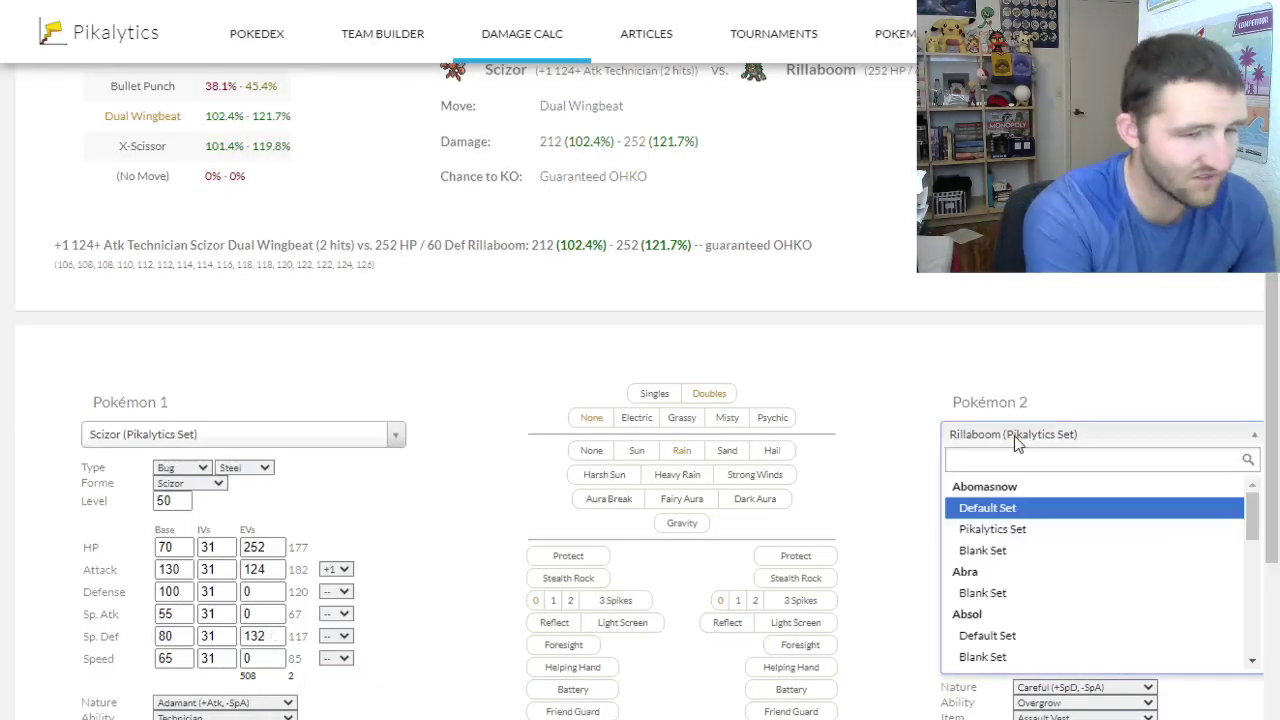
pyautogui.write('in')
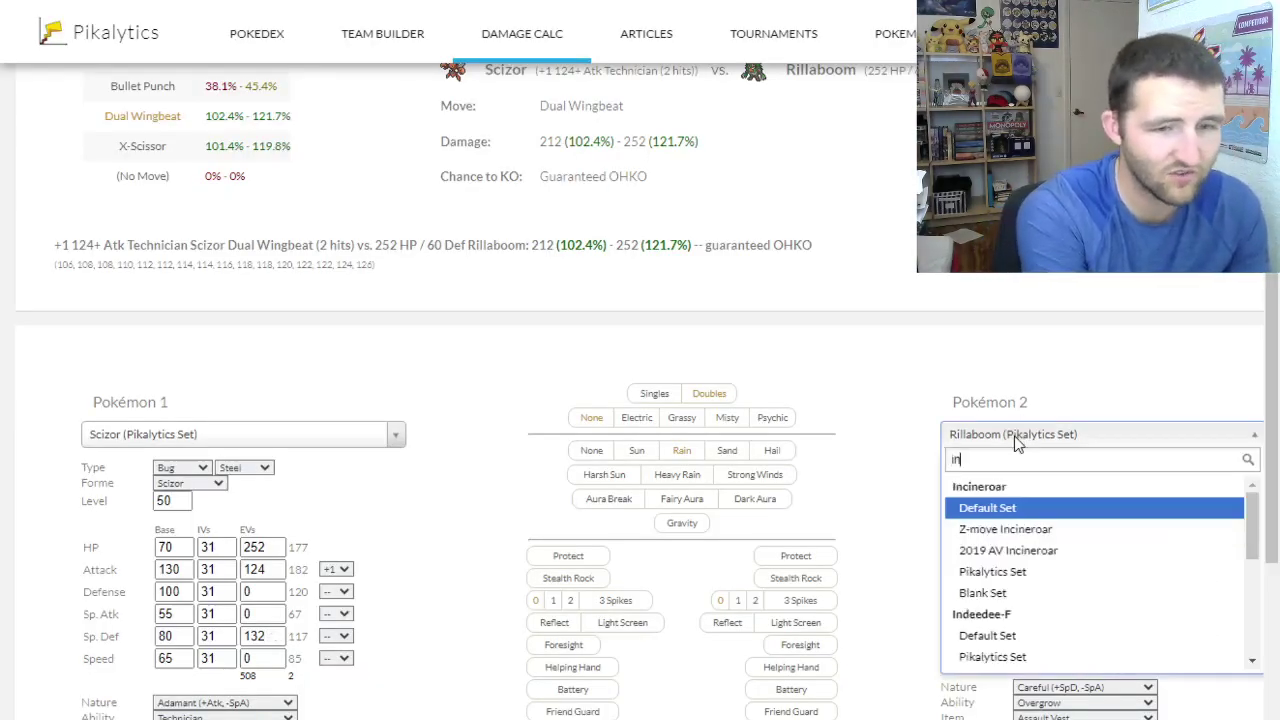
pyautogui.write('cin')
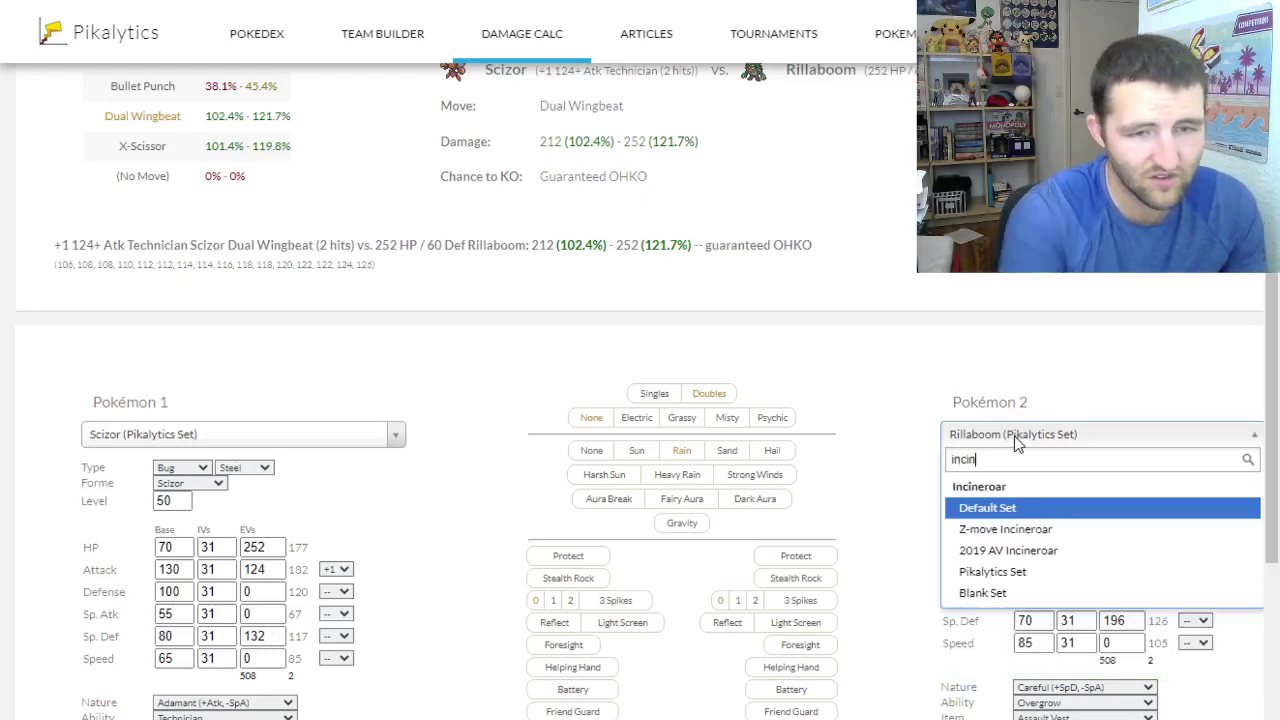
pyautogui.press('Return')
# - Give the calculator's Scizor a Choice Band and set its empty fourth move to Superpower
pyautogui.scroll(-1, 874, 460)
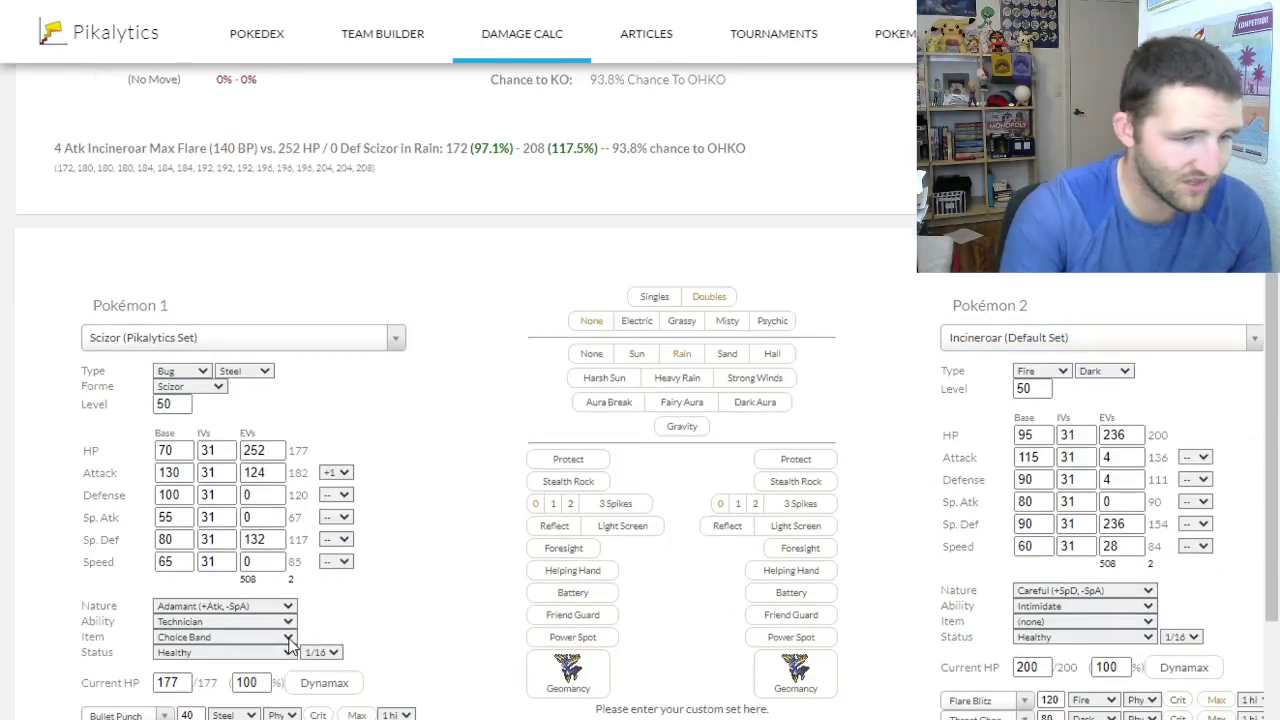
pyautogui.click(120, 715)
pyautogui.write('super')
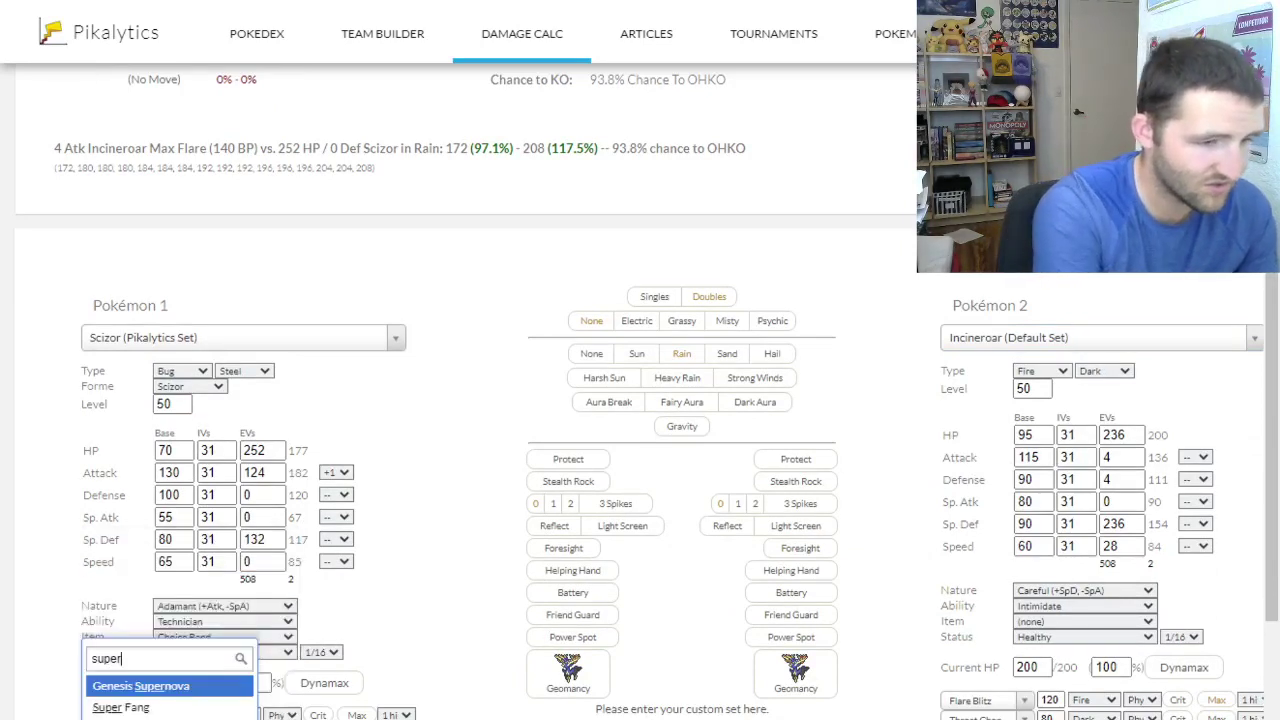
pyautogui.press('Down')
pyautogui.press('Down')
pyautogui.press('Return')
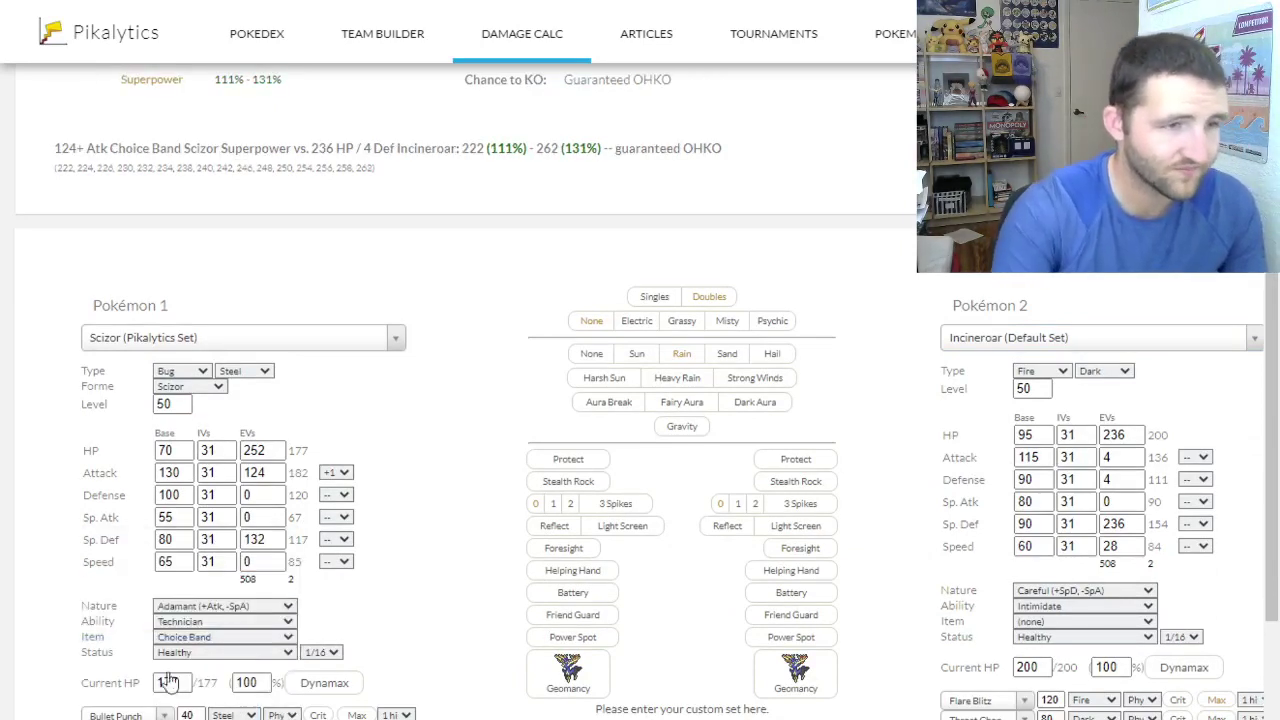
# - Clear Scizor's Attack boost and set its Attack EVs to 252, checking Superpower's damage against Incineroar
pyautogui.scroll(1, 409, 471)
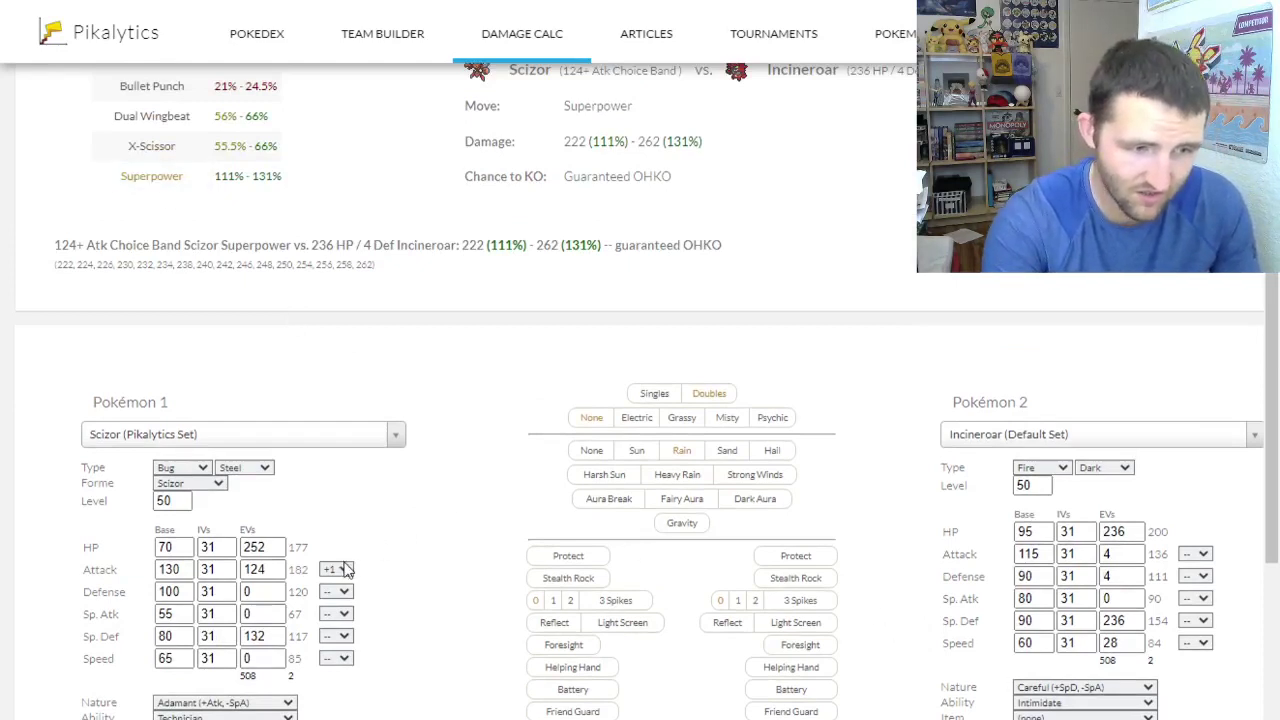
pyautogui.press('Down')
pyautogui.press('Down')
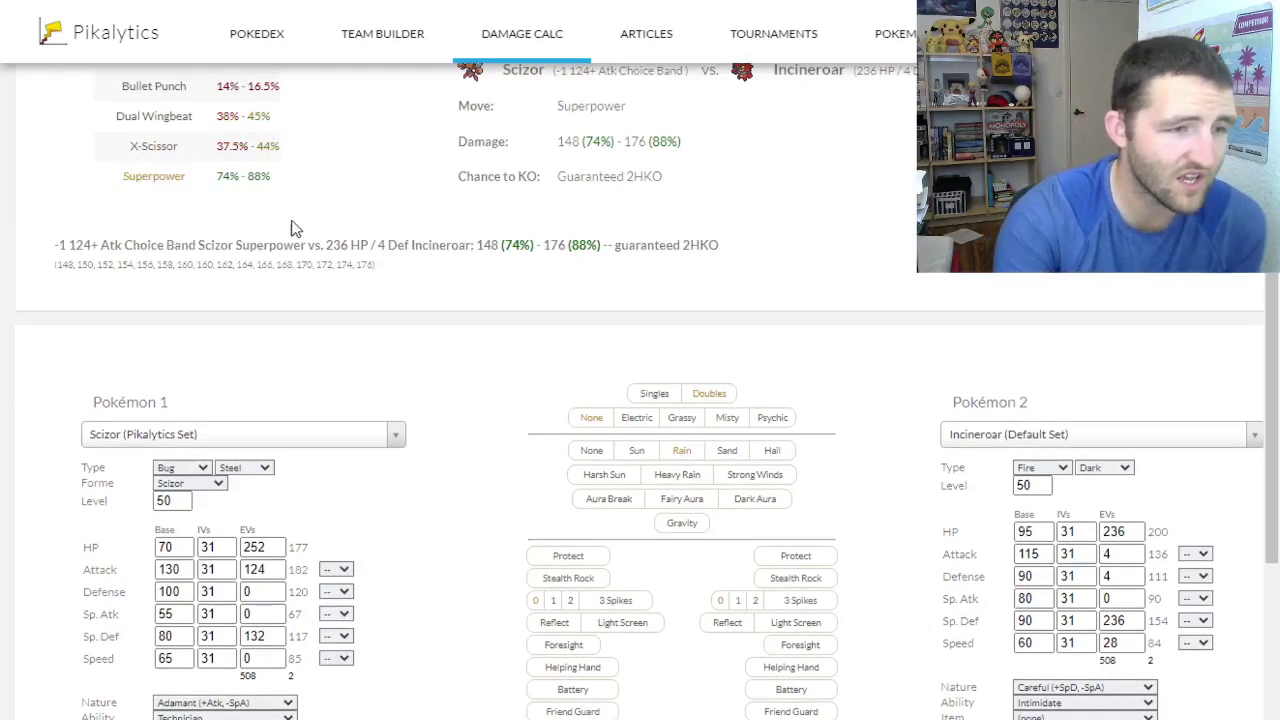
pyautogui.doubleClick(252, 569)
pyautogui.write('252')
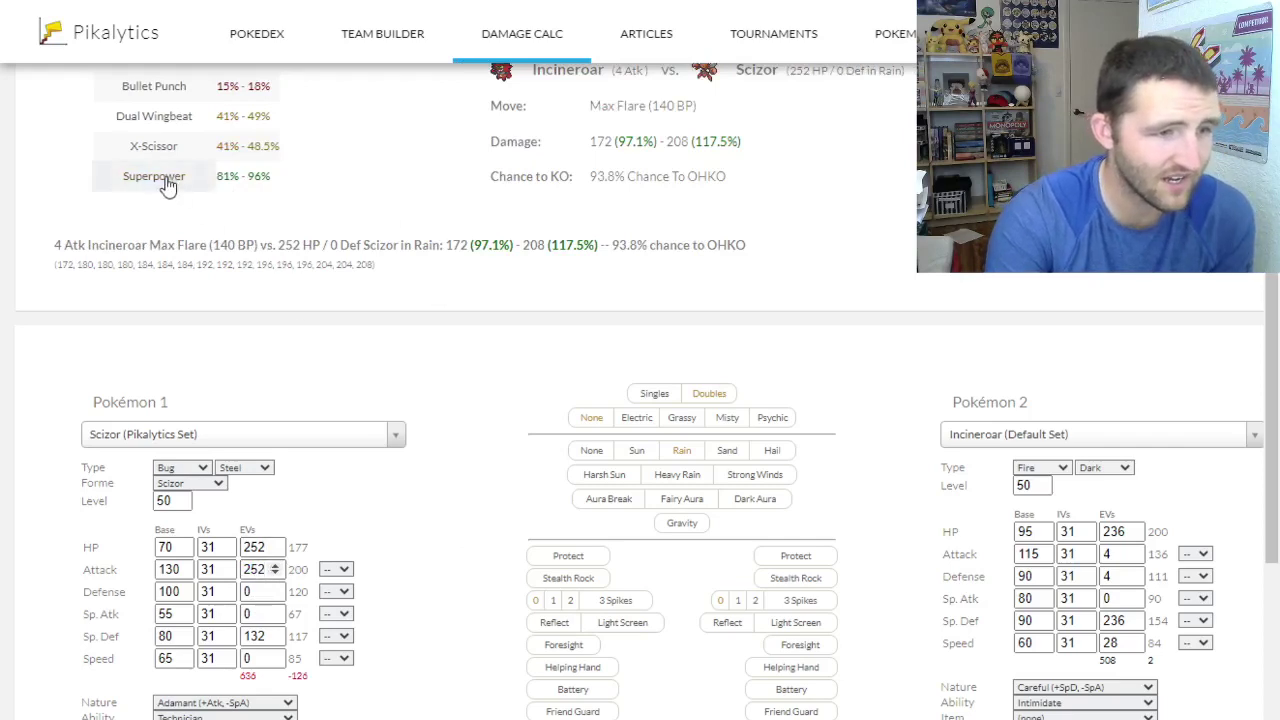
pyautogui.click(230, 178)
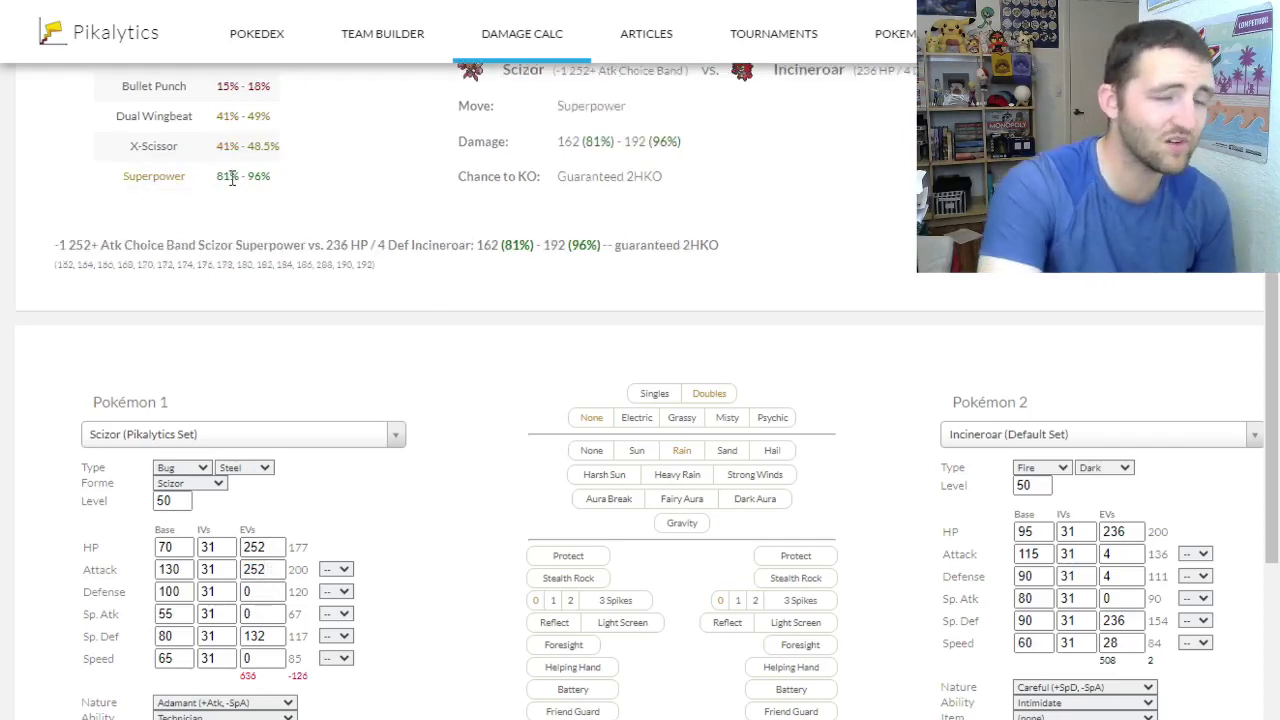
# - Set Incineroar's Defense EVs to 100 and Scizor's Sp. Def EVs to 0 in the damage calculator
pyautogui.doubleClick(1110, 577)
pyautogui.write('100')
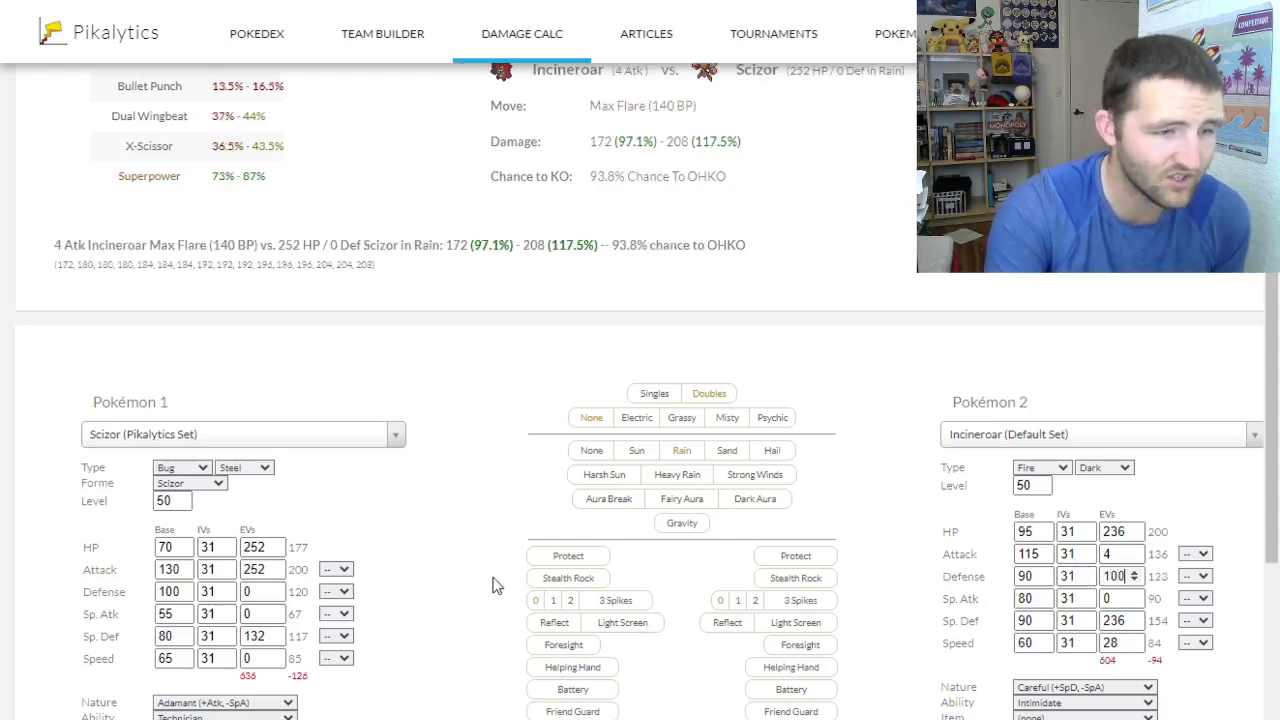
pyautogui.doubleClick(257, 637)
pyautogui.write('0')
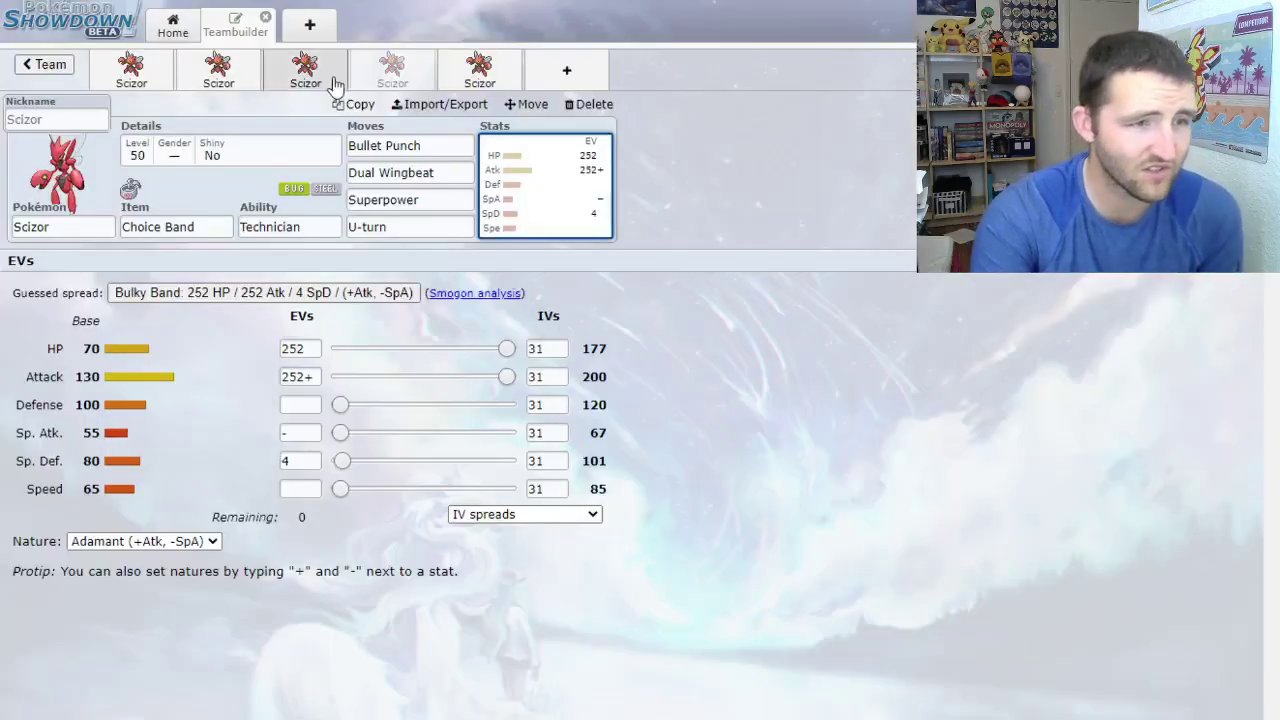
# - Switch back to the Pokémon Showdown teambuilder and compare the fourth Scizor's Choice Band set with the third's Assault Vest set
pyautogui.click(390, 72)
pyautogui.click(385, 72)
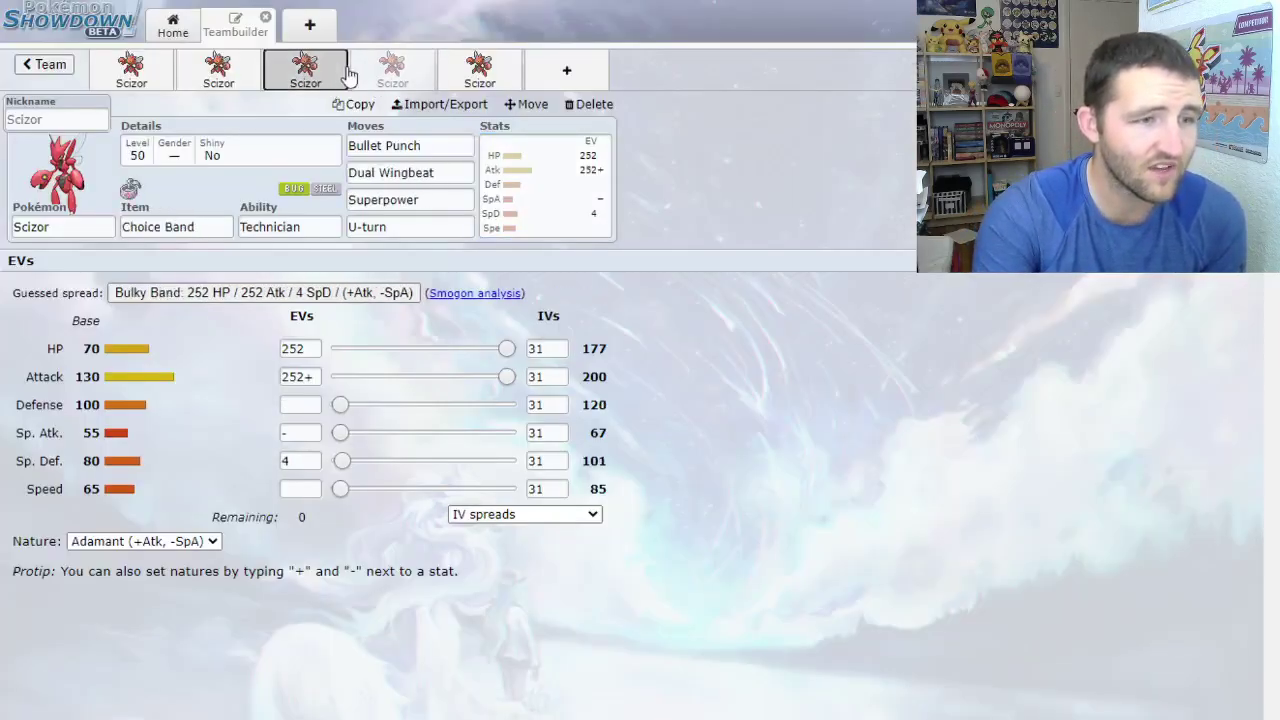
pyautogui.click(308, 75)
pyautogui.click(388, 72)
pyautogui.click(313, 80)
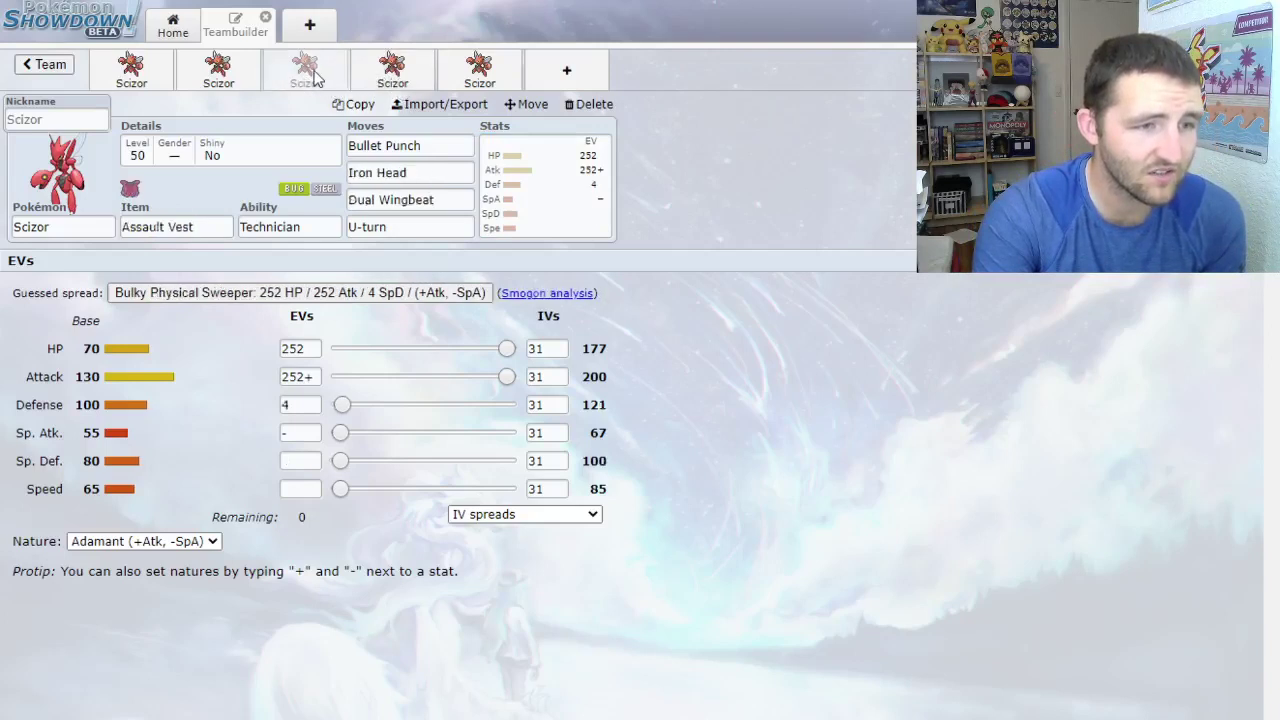
# - Open the fifth Scizor and review its Attack EVs, base Speed and final Speed stat
pyautogui.click(476, 78)
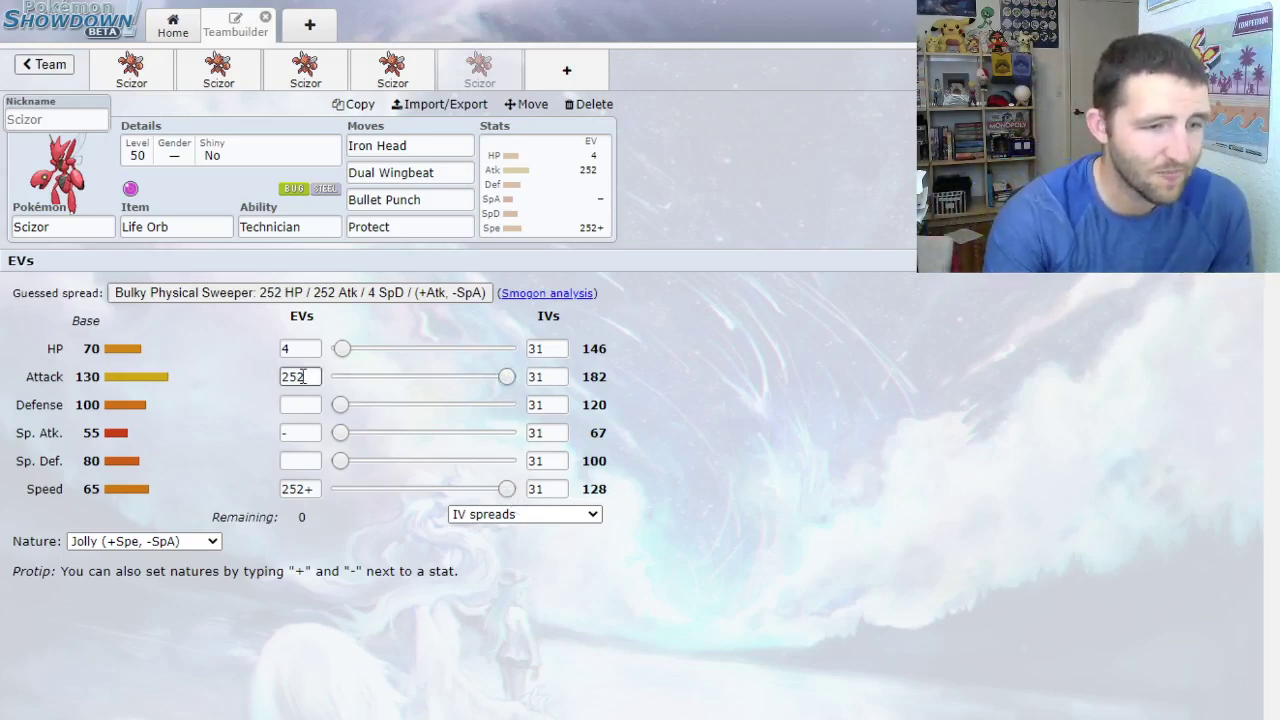
pyautogui.click(506, 376)
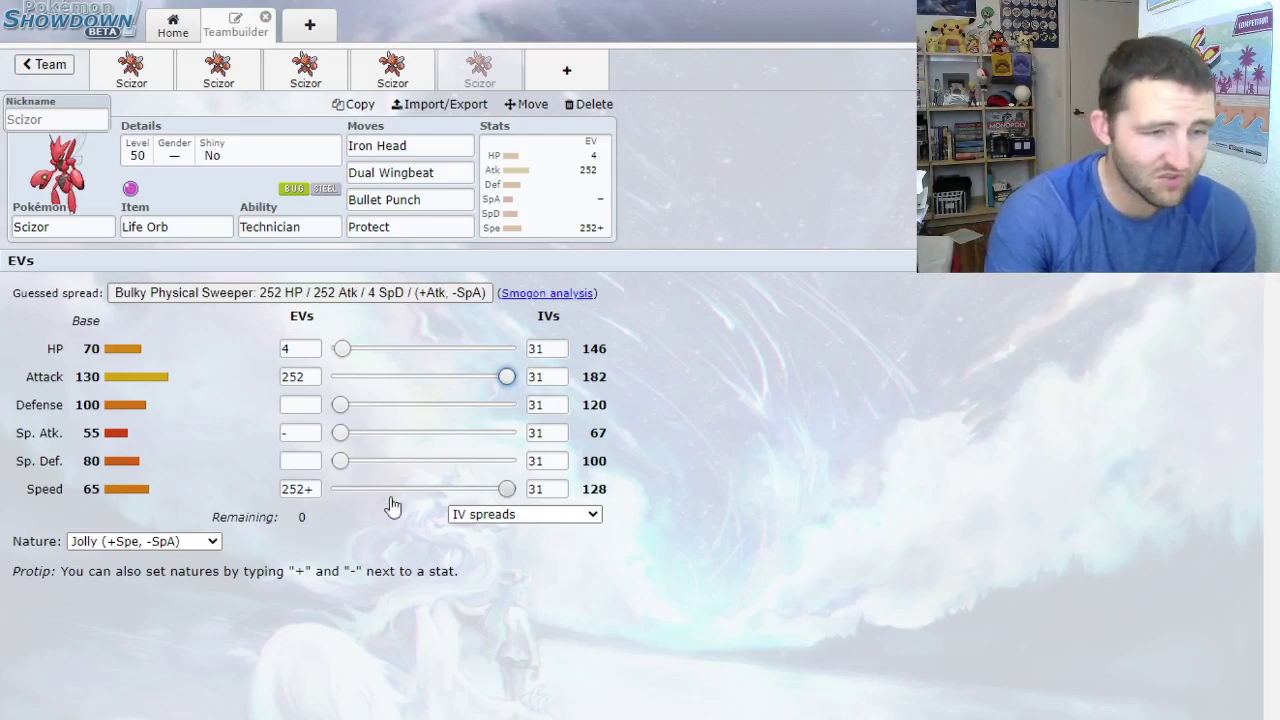
pyautogui.moveTo(85, 488); pyautogui.dragTo(103, 497)
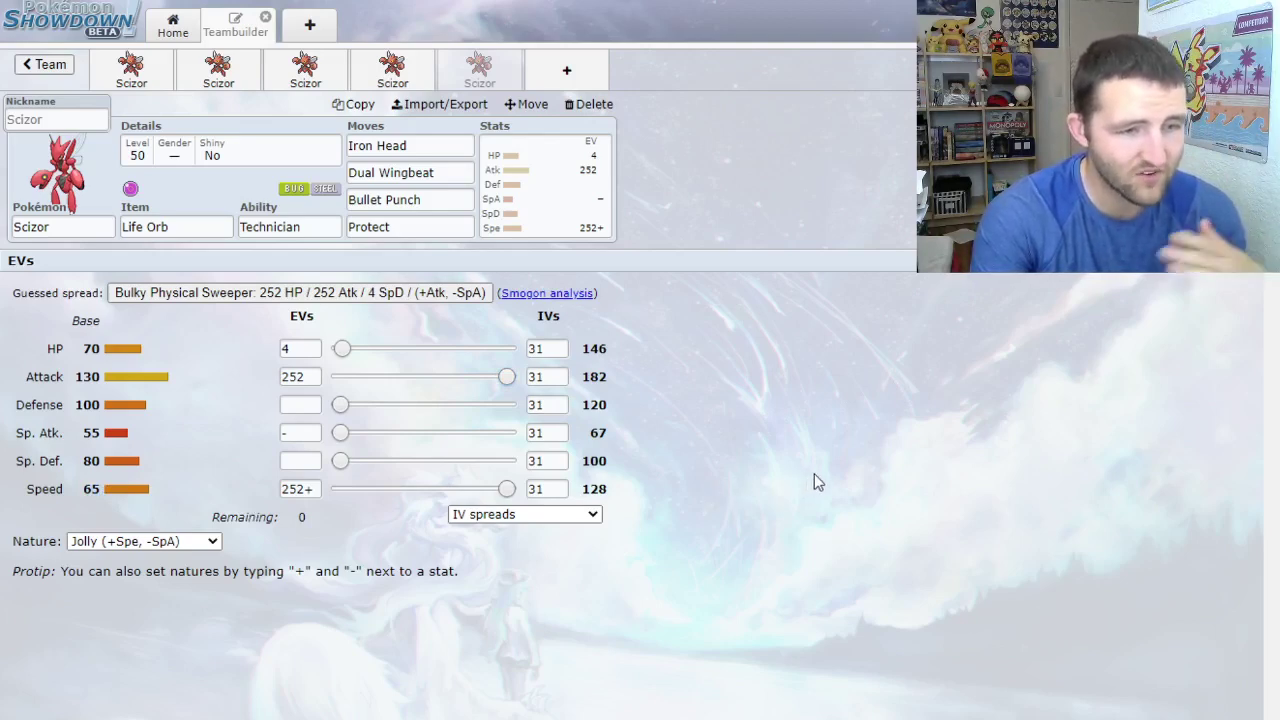
pyautogui.tripleClick(594, 489)
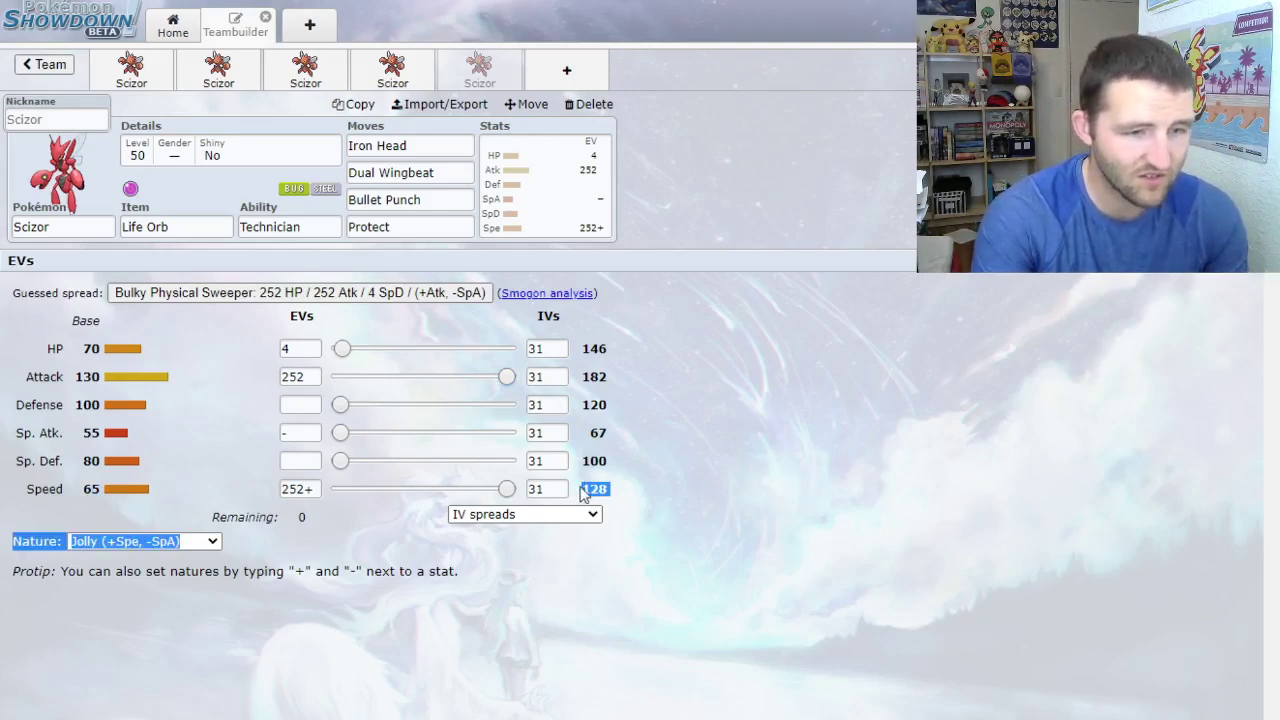
pyautogui.tripleClick(590, 490)
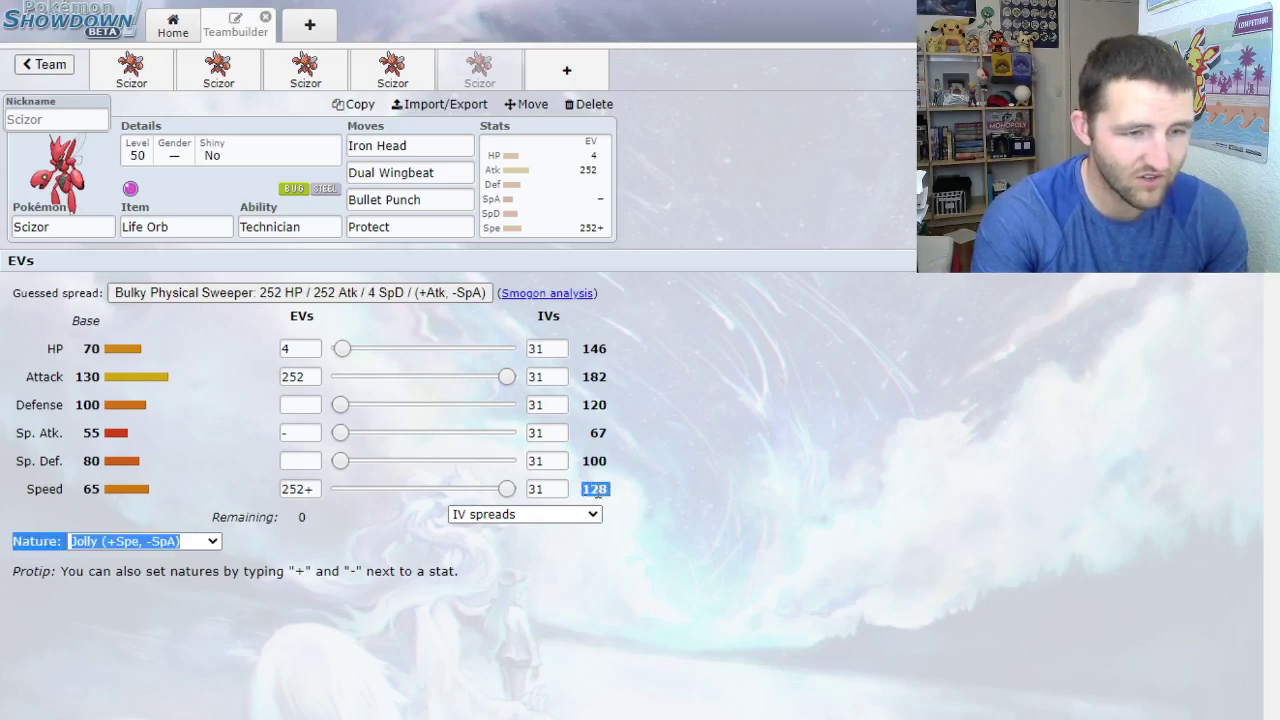
pyautogui.click(597, 491)
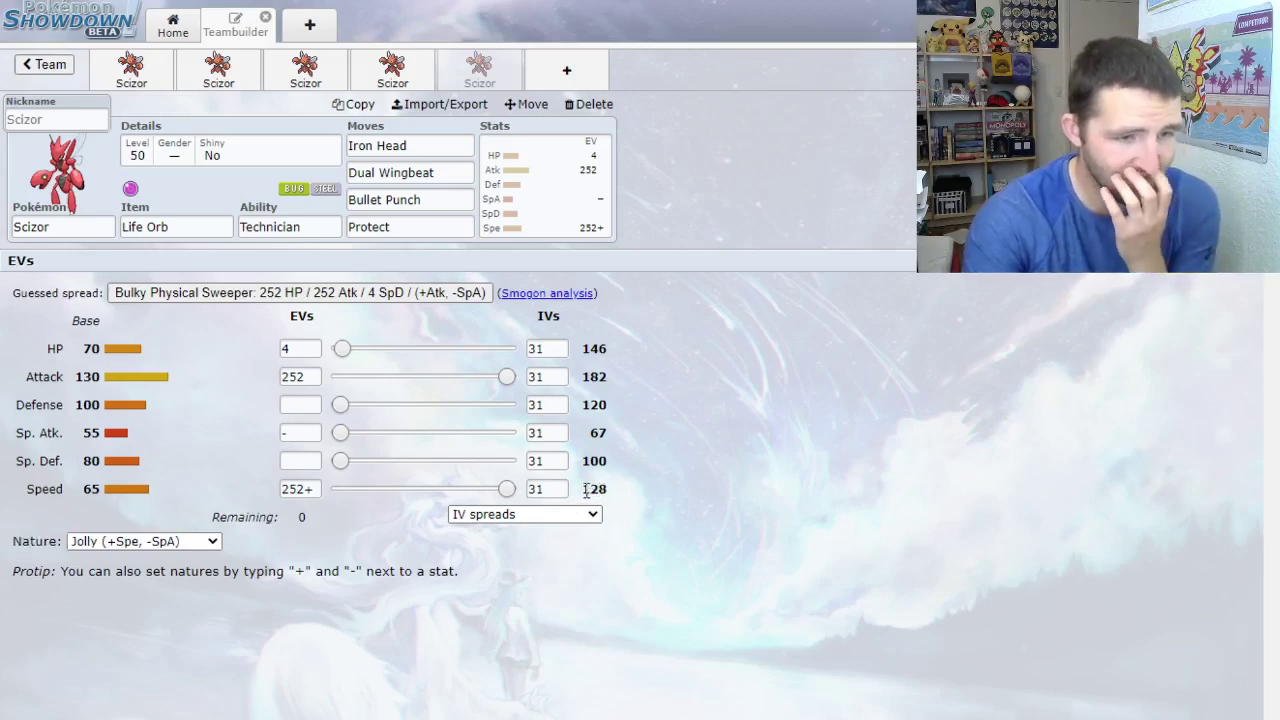
pyautogui.tripleClick(592, 490)
pyautogui.click(617, 494)
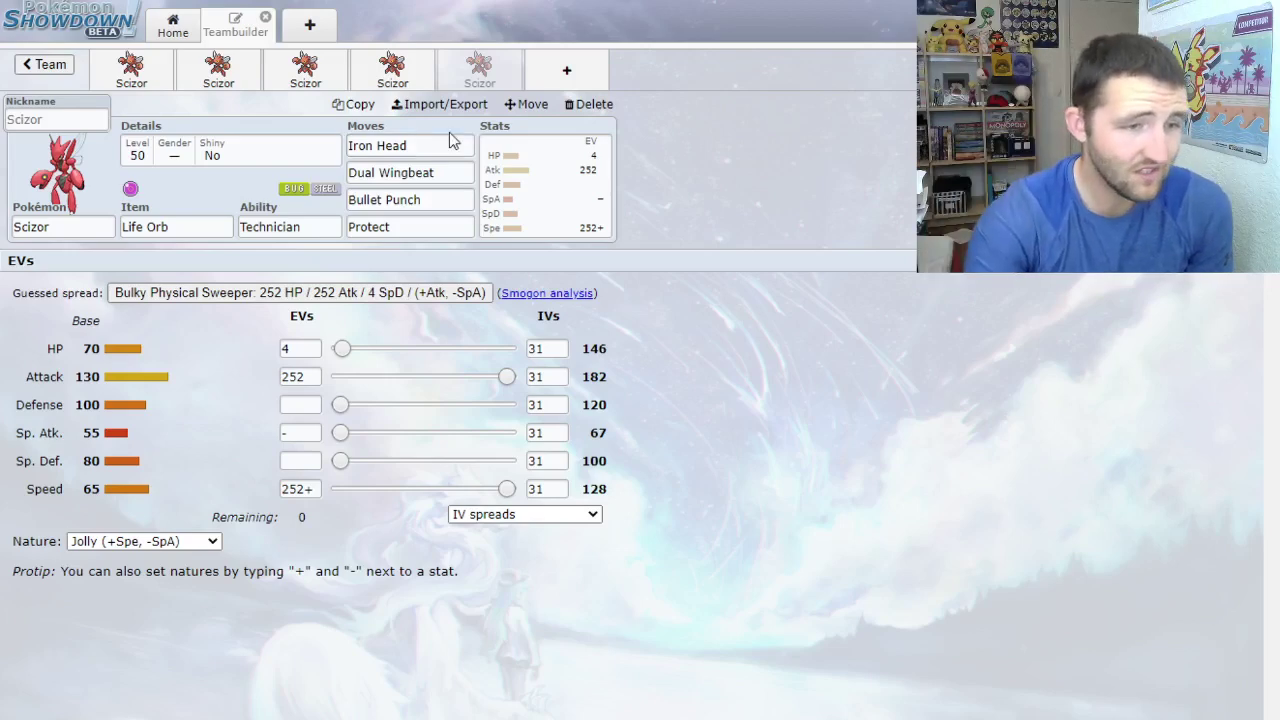
# - Check the fifth Scizor's Dual Wingbeat details, followed by its Speed stat in the EV spread
pyautogui.click(440, 172)
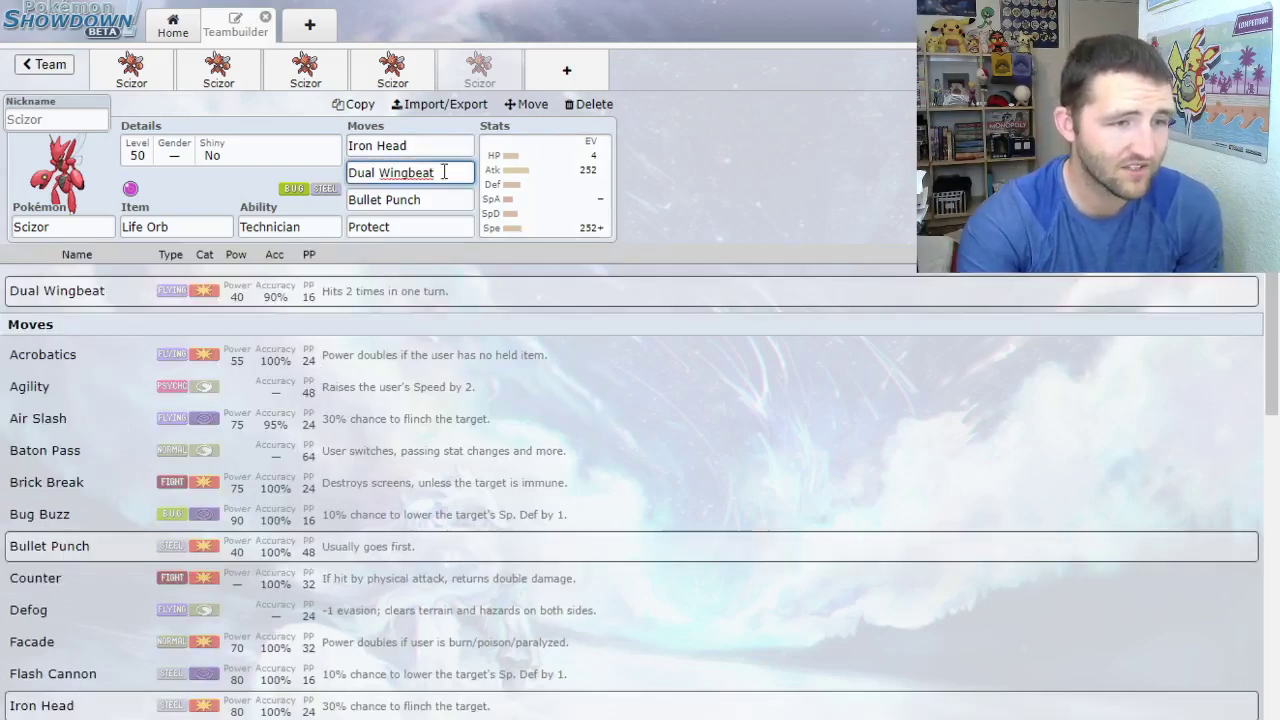
pyautogui.click(536, 188)
pyautogui.click(440, 172)
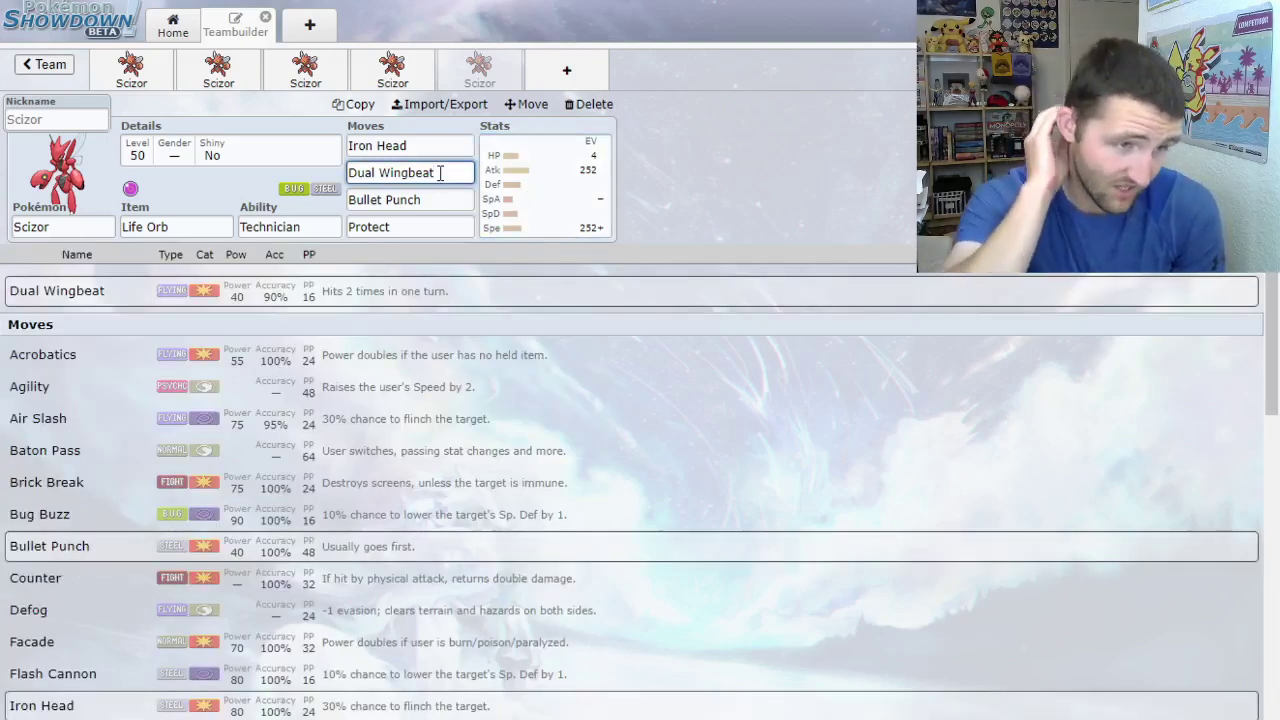
pyautogui.click(523, 200)
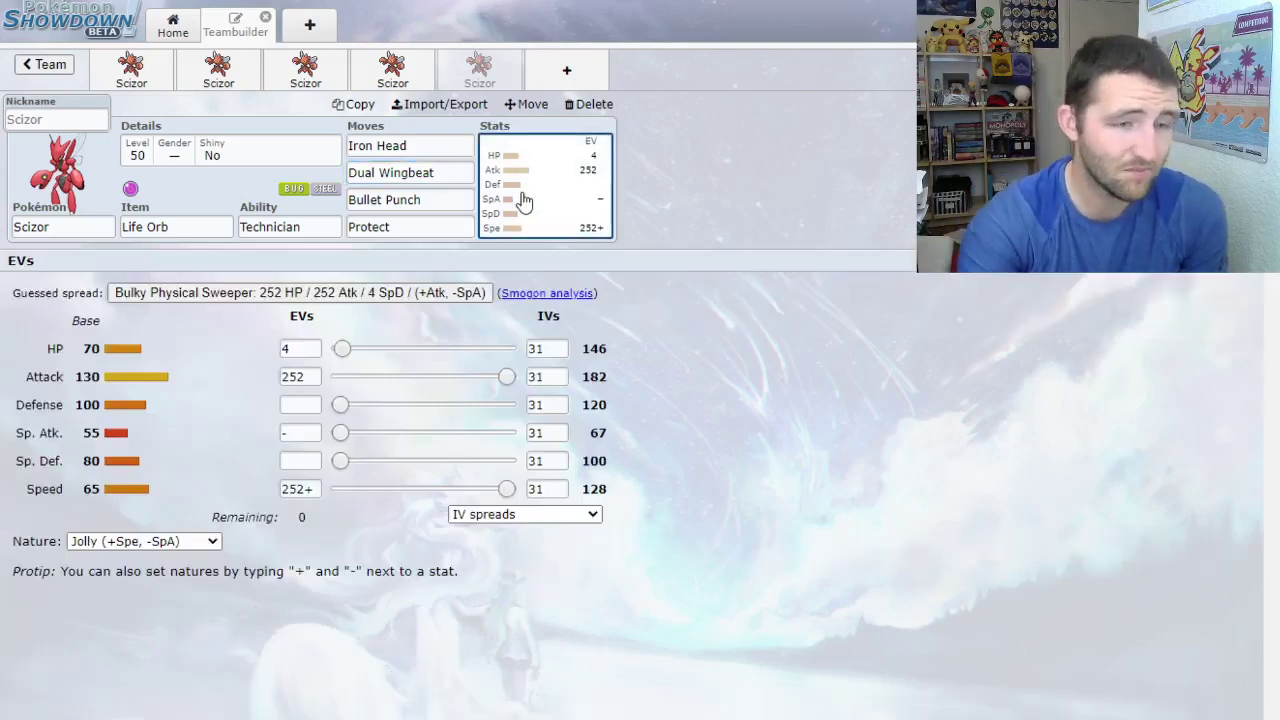
pyautogui.moveTo(588, 490); pyautogui.dragTo(608, 486)
pyautogui.click(629, 494)
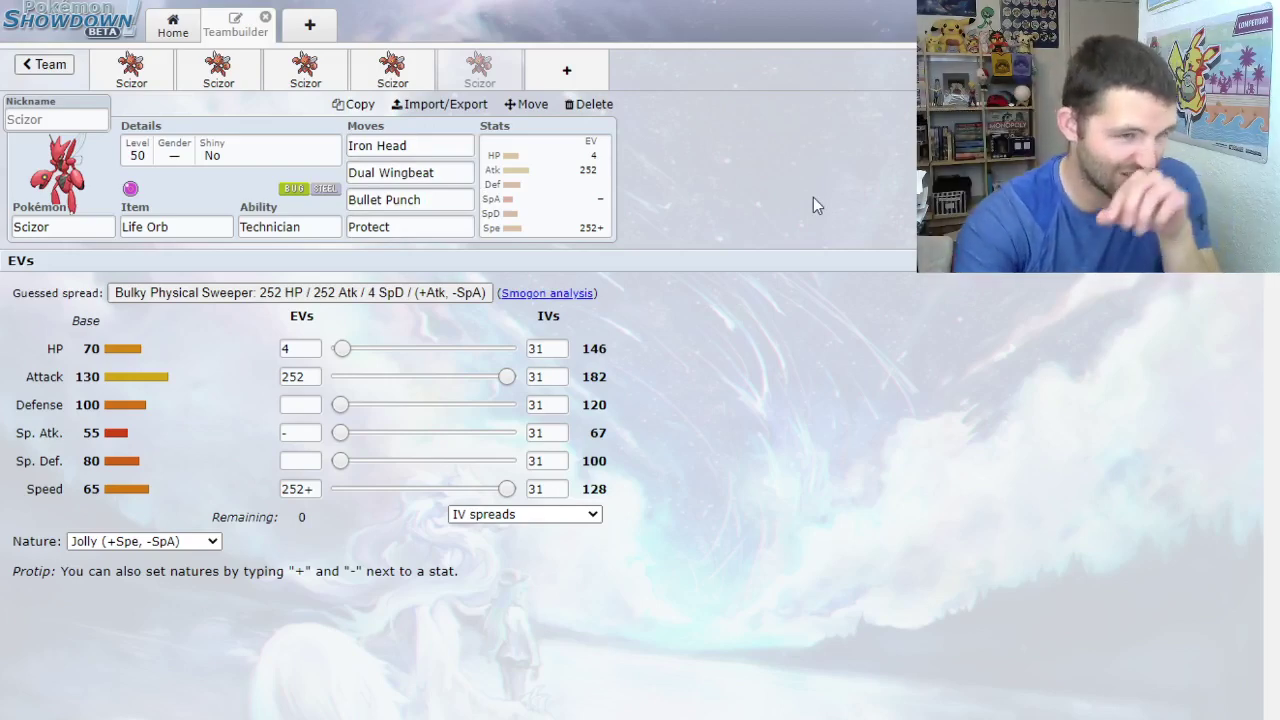
# - Go through the fifth Scizor's attacking moves, comparing Iron Head, Dual Wingbeat and Bullet Punch
pyautogui.click(425, 199)
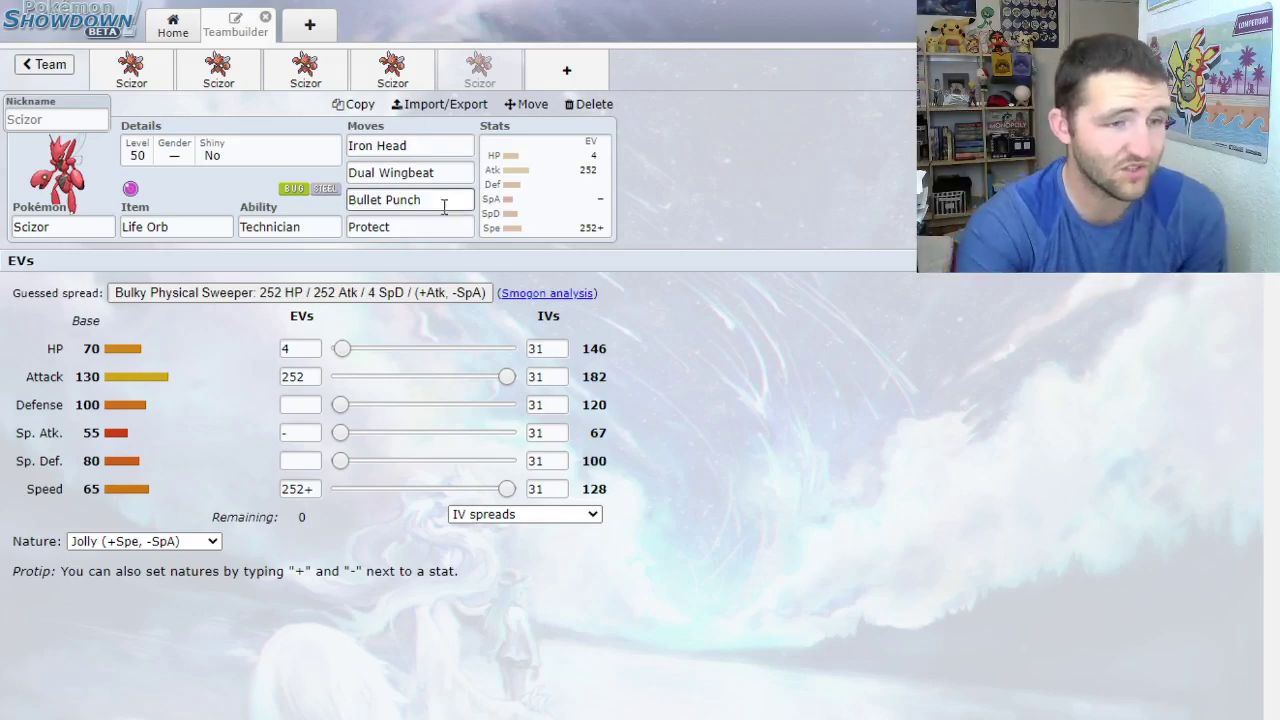
pyautogui.hotkey('shift', 'Tab')
pyautogui.hotkey('shift', 'Tab')
pyautogui.press('Tab')
pyautogui.press('Tab')
pyautogui.press('Tab')
pyautogui.hotkey('shift', 'Tab')
pyautogui.hotkey('shift', 'Tab')
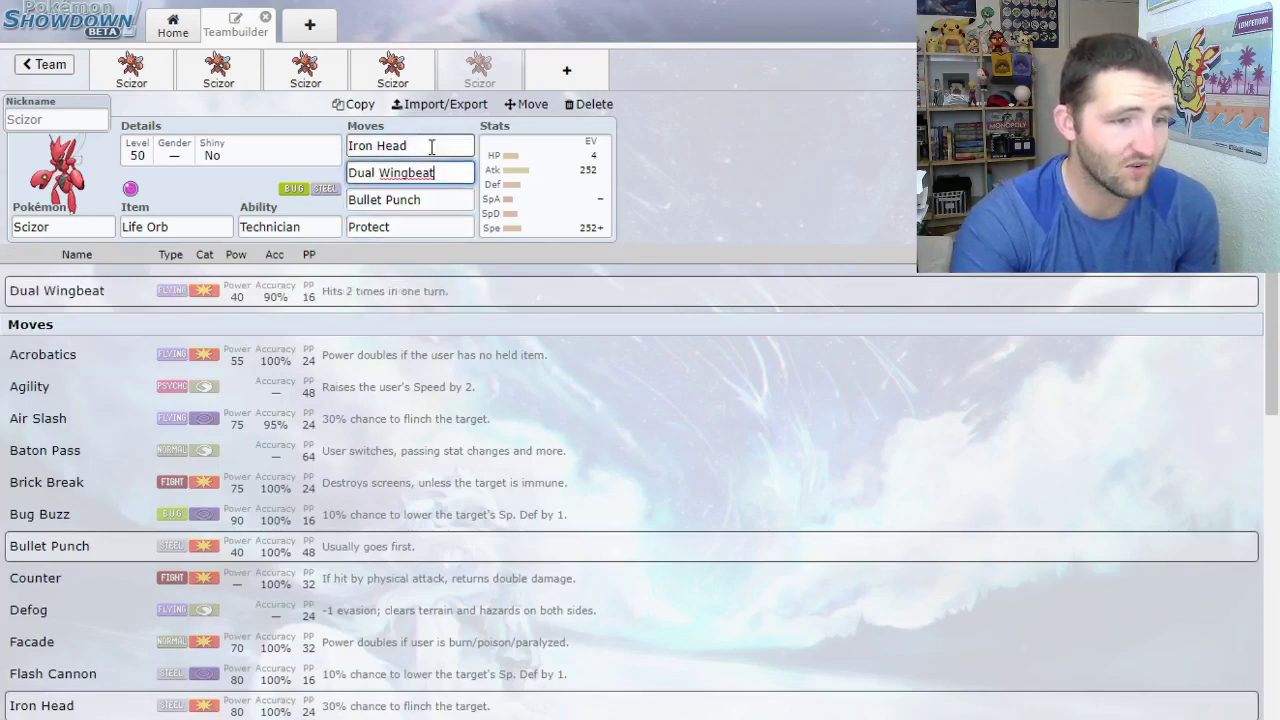
pyautogui.hotkey('shift', 'Tab')
pyautogui.press('Tab')
pyautogui.press('Tab')
pyautogui.press('Tab')
pyautogui.hotkey('shift', 'Tab')
pyautogui.hotkey('shift', 'Tab')
pyautogui.hotkey('shift', 'Tab')
# - Return to the fifth Scizor's EV spread and examine its final Speed stat
pyautogui.click(545, 190)
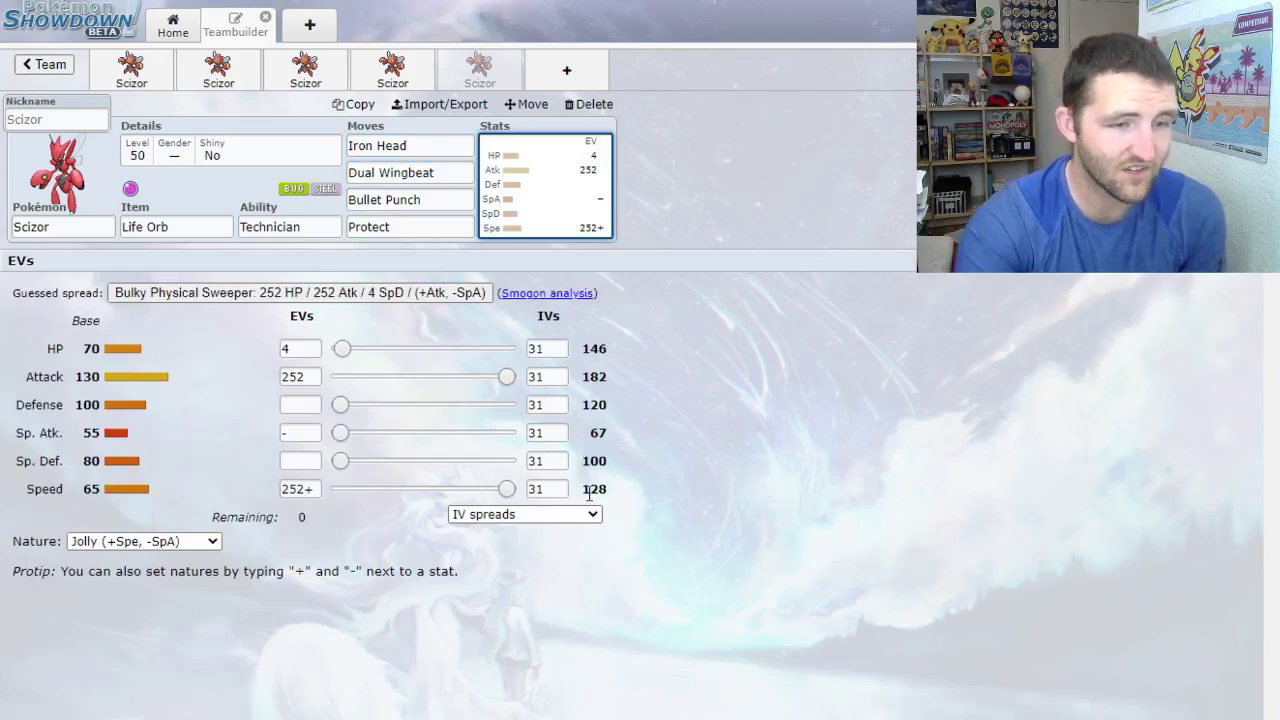
pyautogui.moveTo(583, 488); pyautogui.dragTo(622, 489)
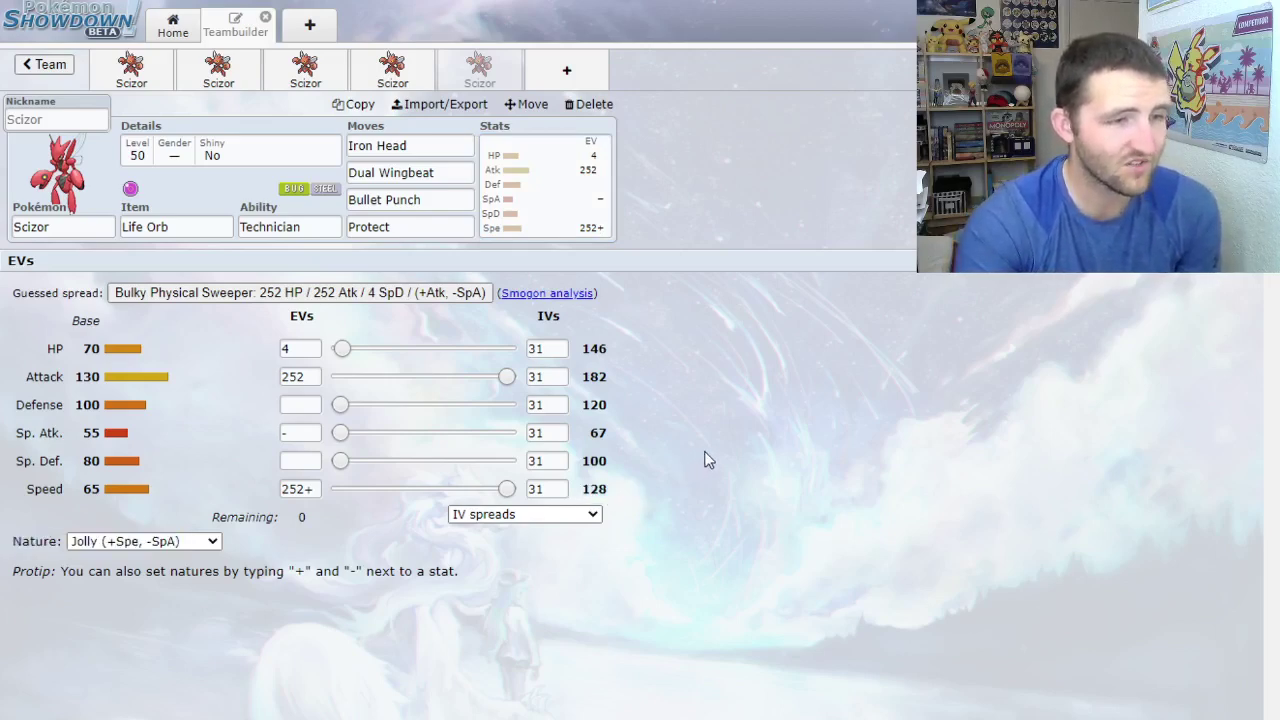
pyautogui.moveTo(583, 489); pyautogui.dragTo(609, 486)
pyautogui.click(590, 490)
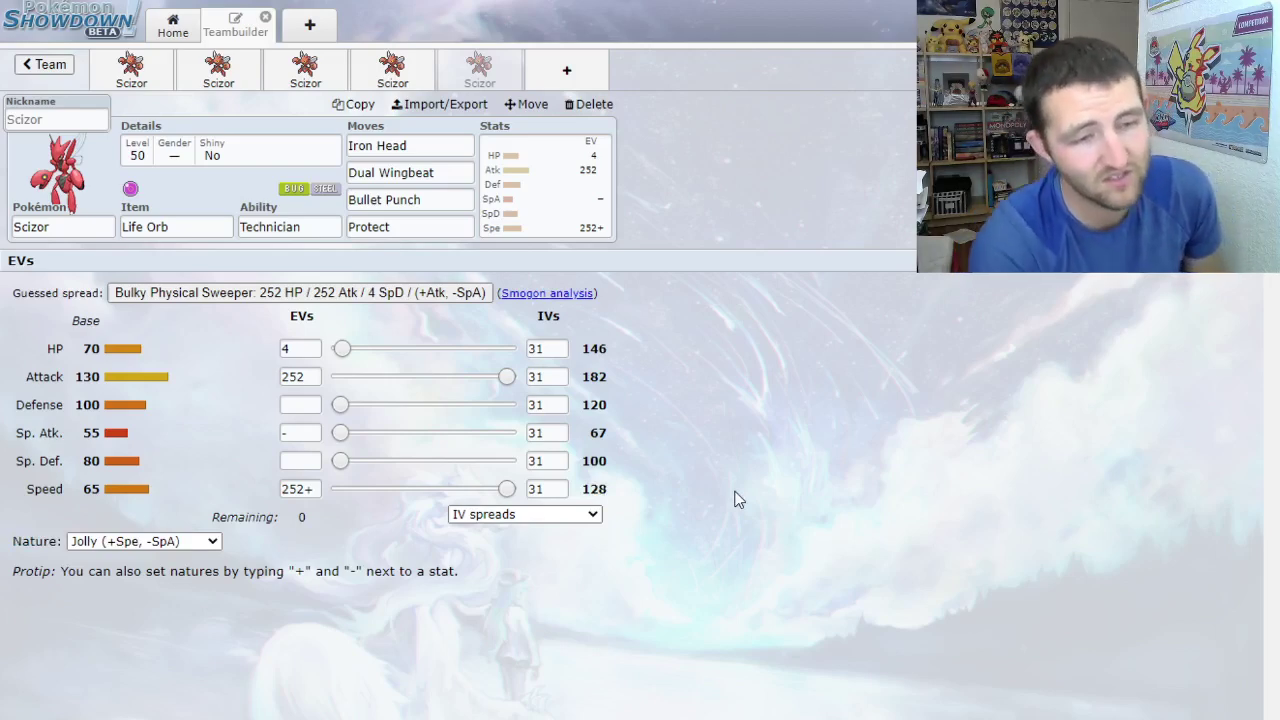
pyautogui.moveTo(606, 489)
pyautogui.mouseDown()
pyautogui.moveTo(582, 490)
pyautogui.moveTo(622, 497)
pyautogui.mouseUp()
pyautogui.click(622, 497)
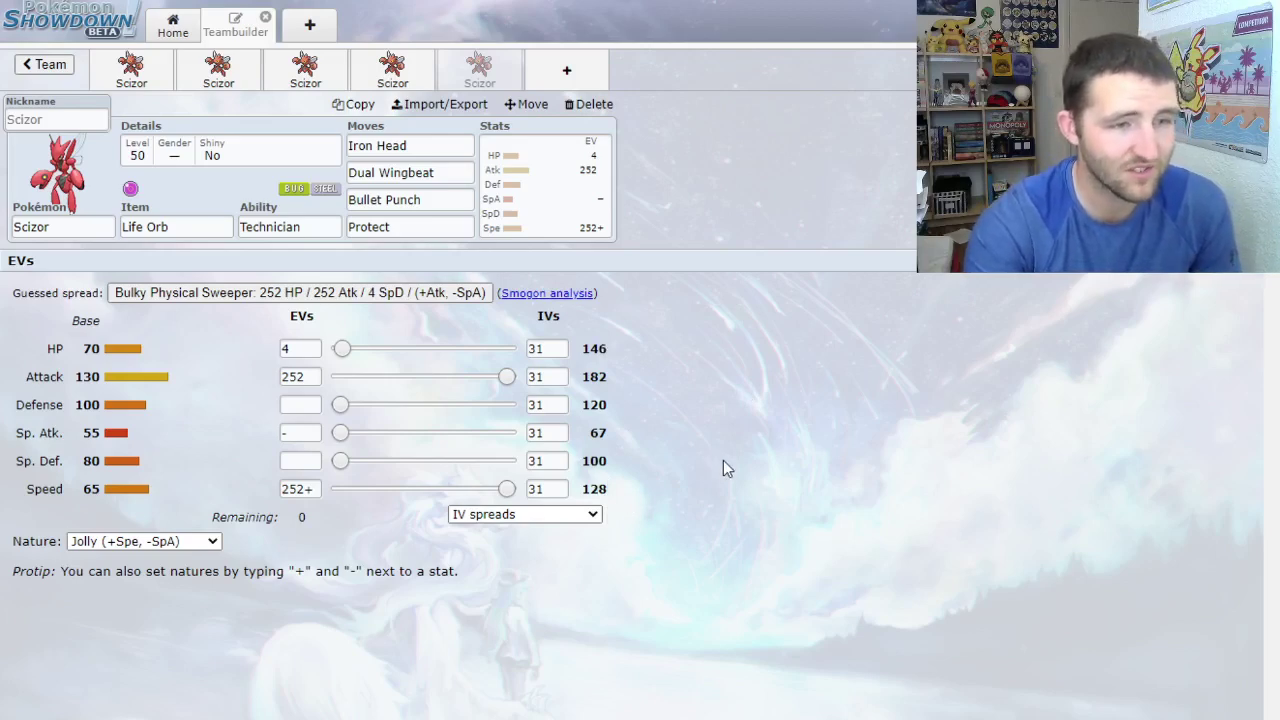
# - Compare the fourth Scizor's moves and item with those of the third
pyautogui.click(392, 70)
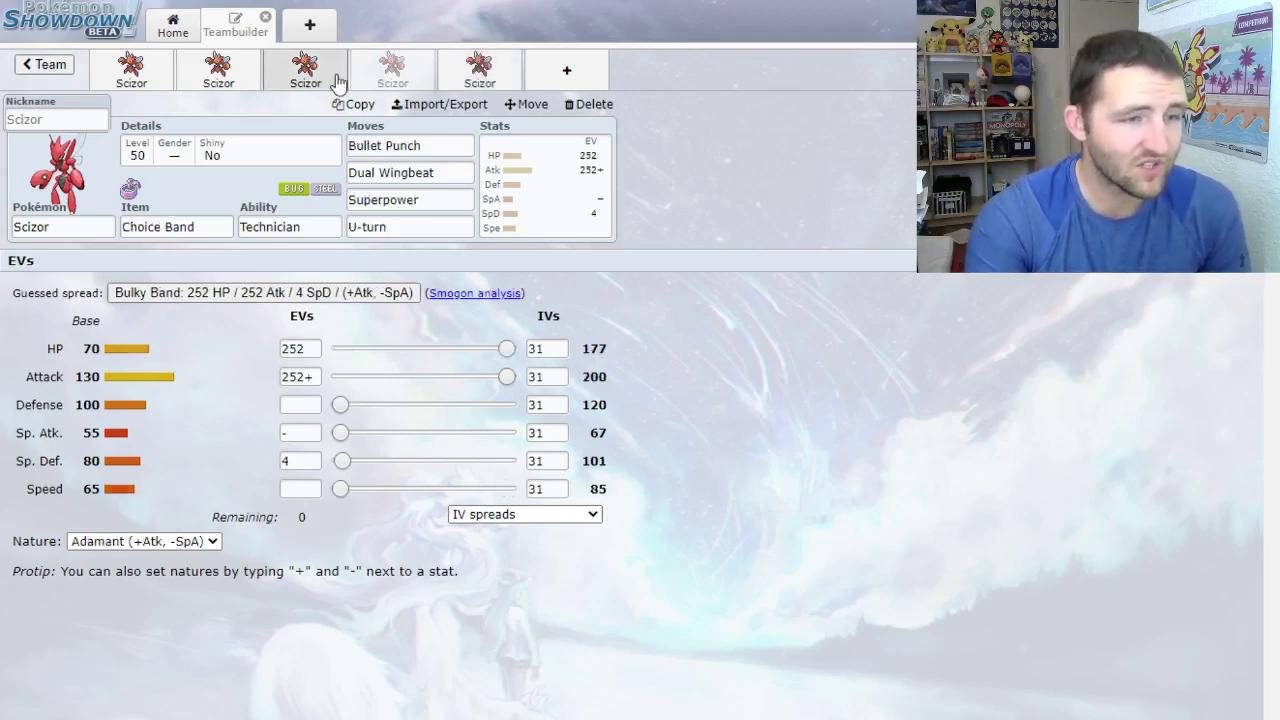
pyautogui.click(328, 78)
pyautogui.click(392, 70)
pyautogui.click(305, 72)
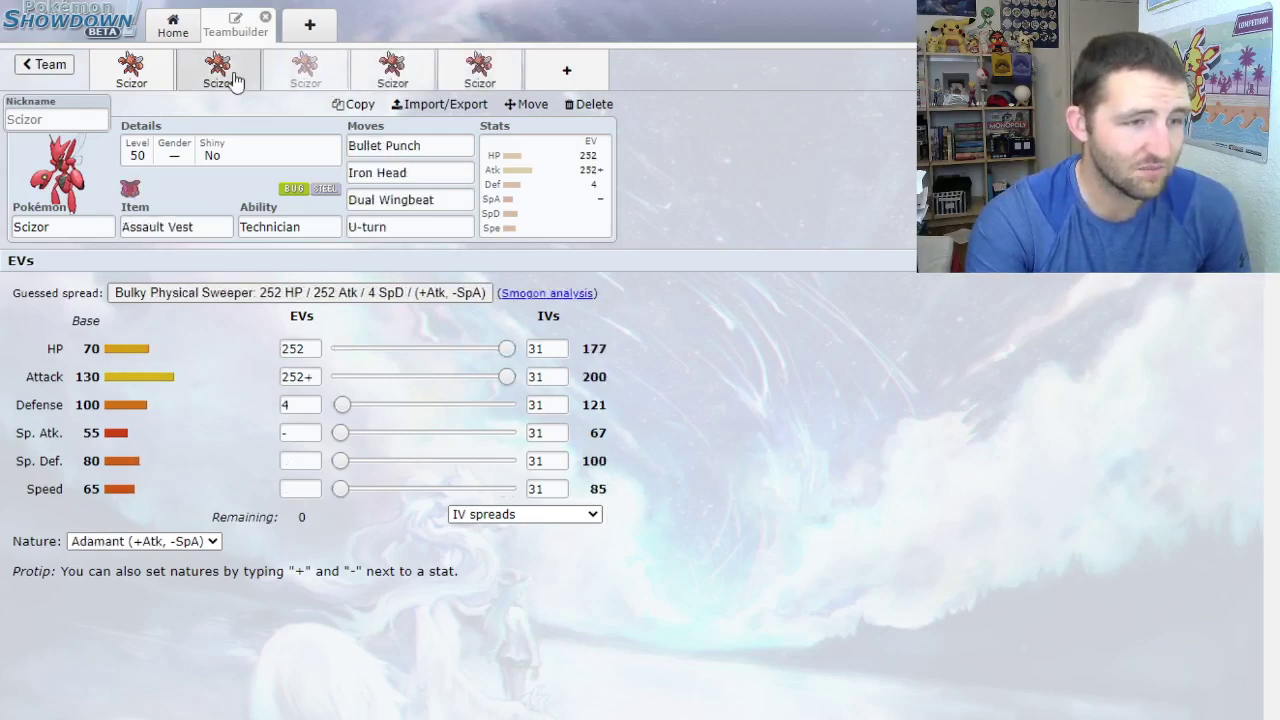
# - Open the second Scizor's Life Orb set and examine its Dual Wingbeat
pyautogui.click(220, 74)
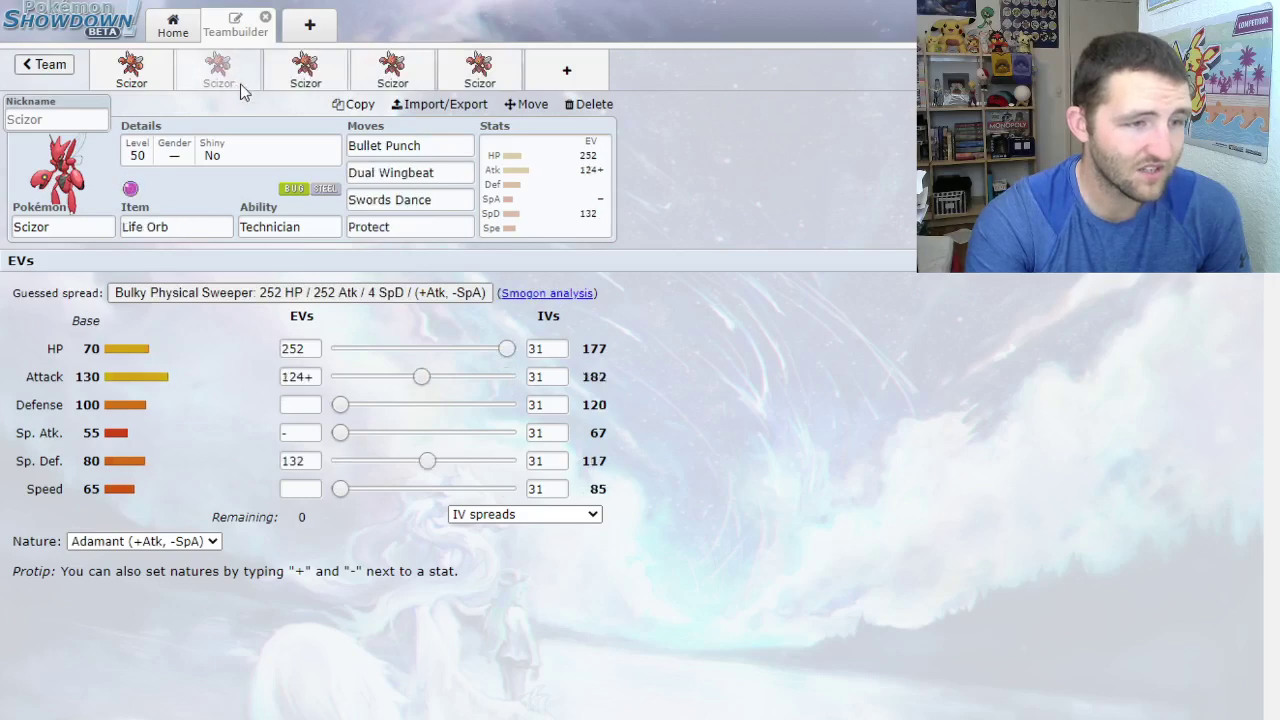
pyautogui.click(440, 177)
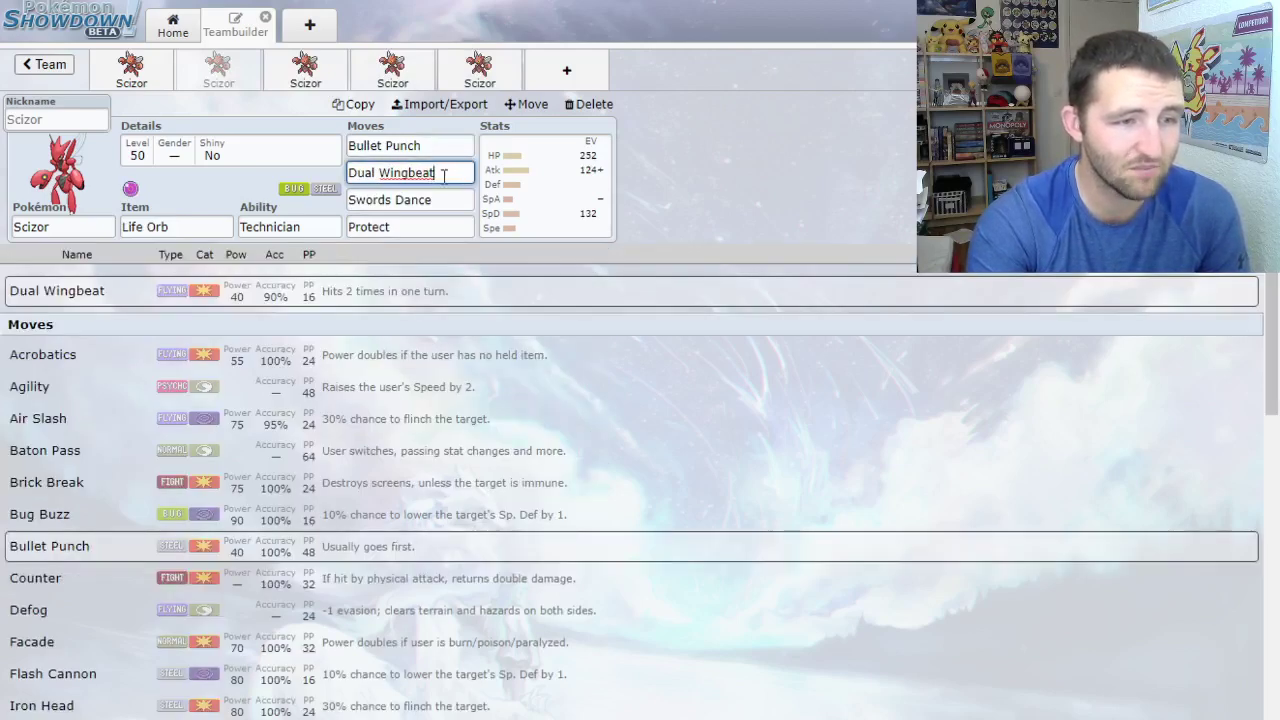
pyautogui.moveTo(441, 172); pyautogui.dragTo(375, 173)
pyautogui.click(449, 175)
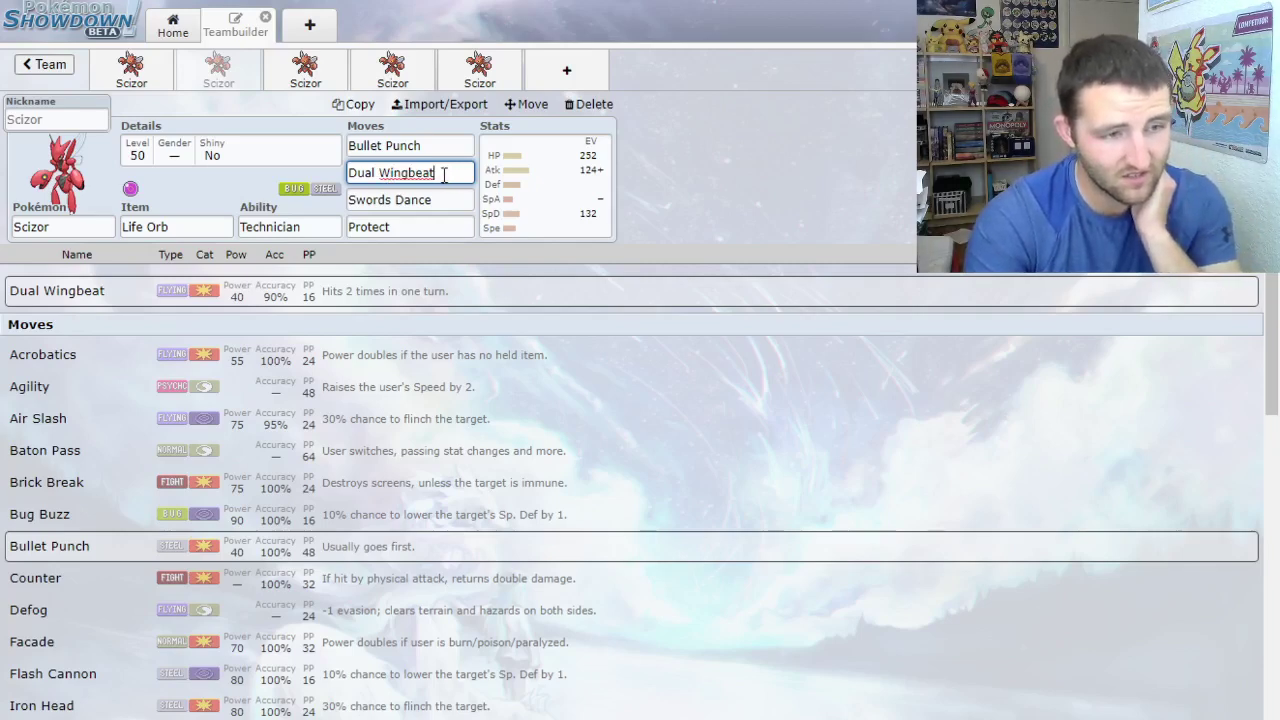
# - Compare the moves of the second, third and fourth Scizor sets, finishing on the fifth Scizor's EV spread
pyautogui.click(302, 88)
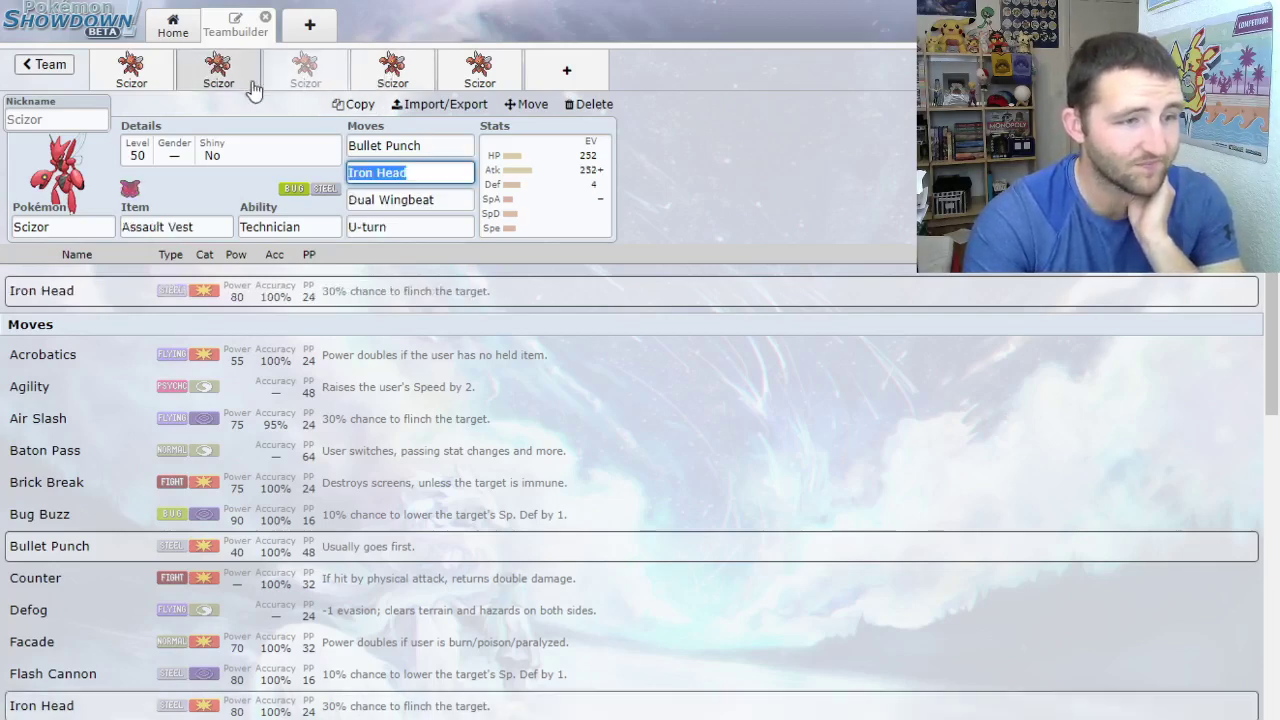
pyautogui.click(218, 70)
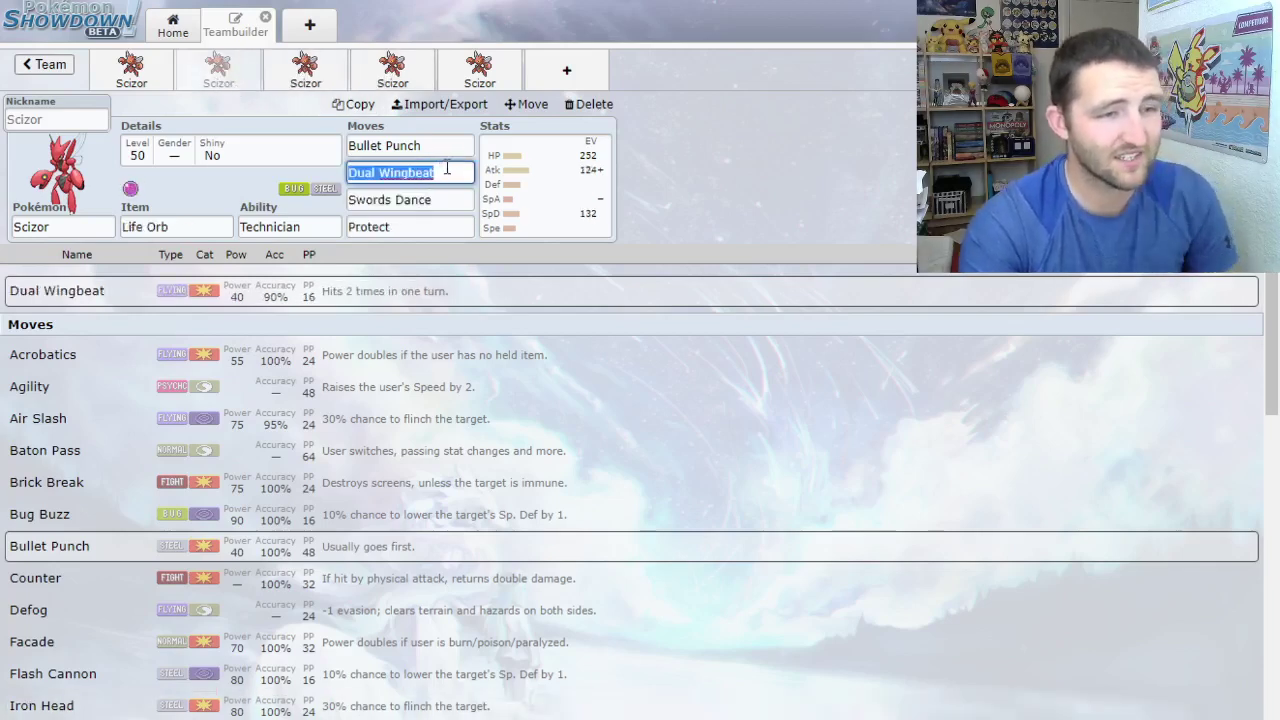
pyautogui.click(308, 72)
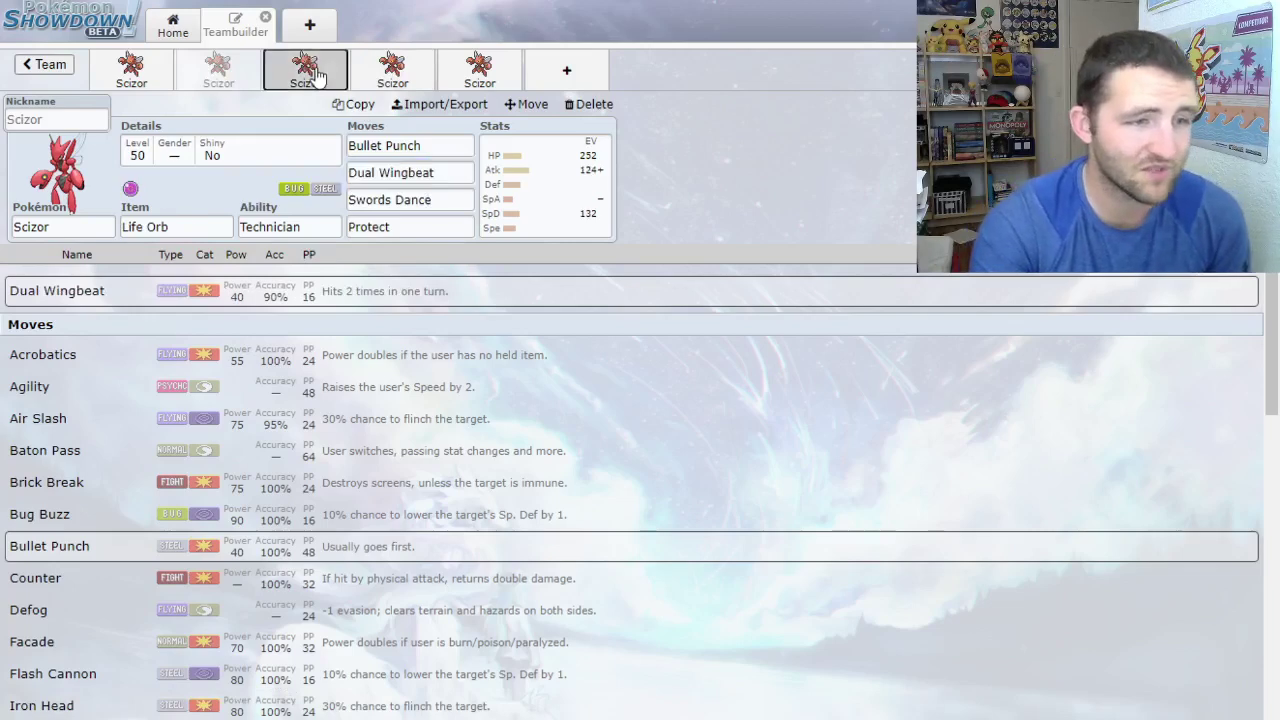
pyautogui.click(393, 68)
pyautogui.click(309, 72)
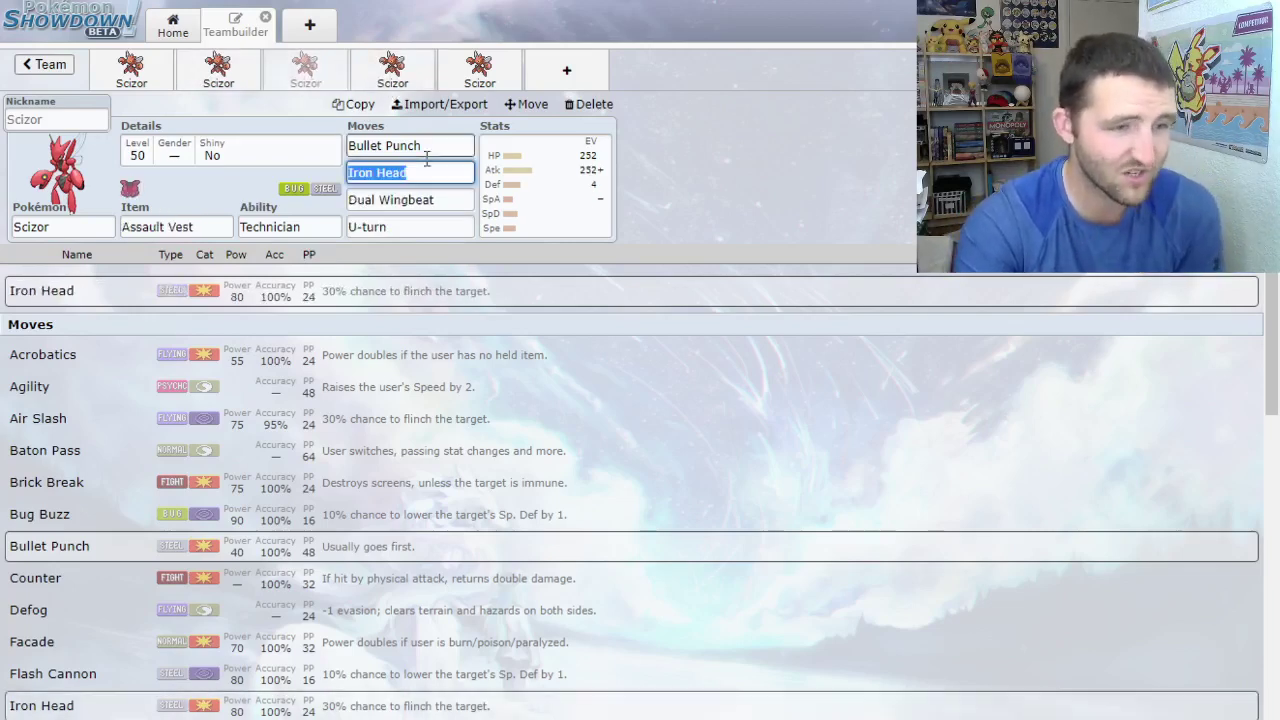
pyautogui.click(481, 72)
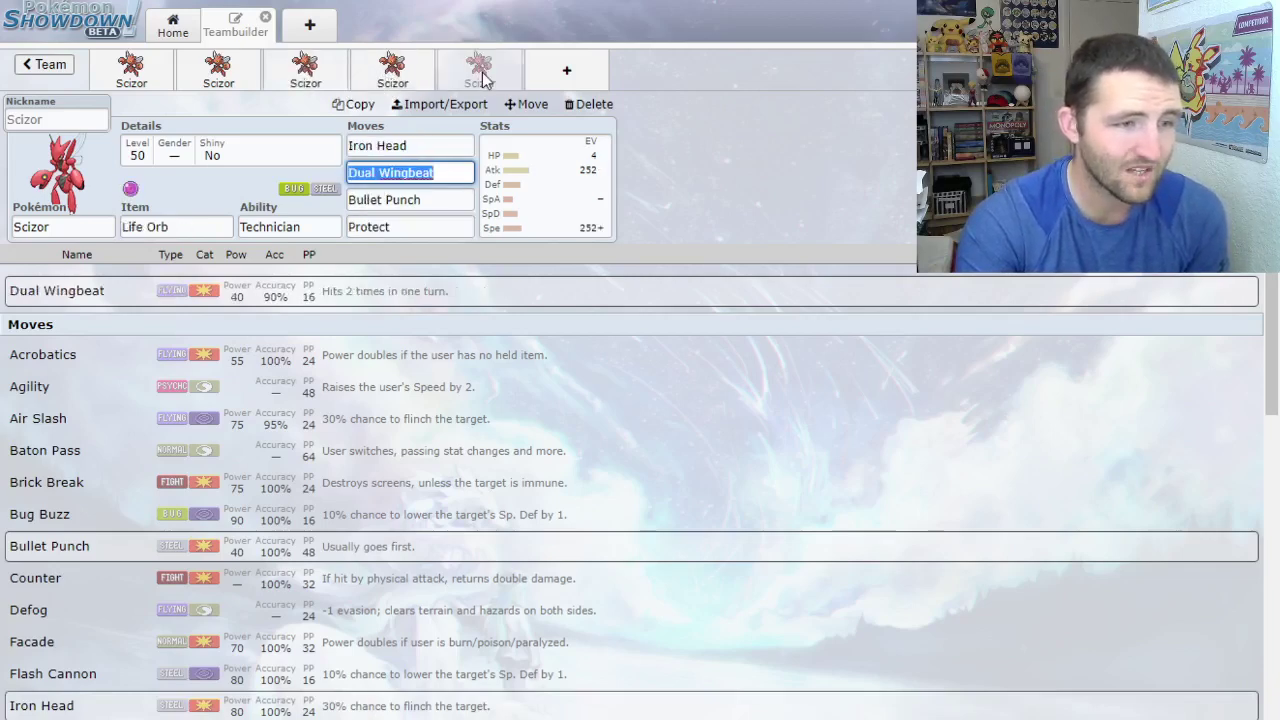
pyautogui.click(600, 222)
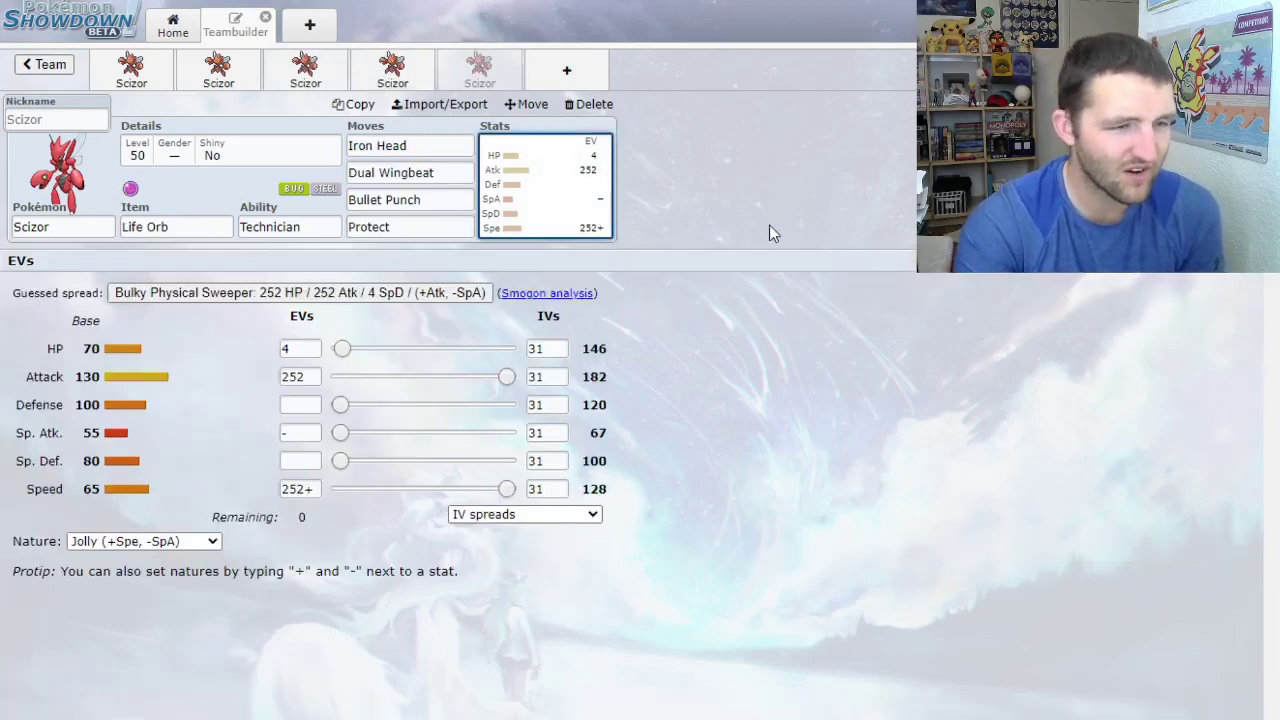
# - Add Politoed to the team's empty sixth slot and give it the Drizzle ability
pyautogui.click(566, 70)
pyautogui.write('poli')
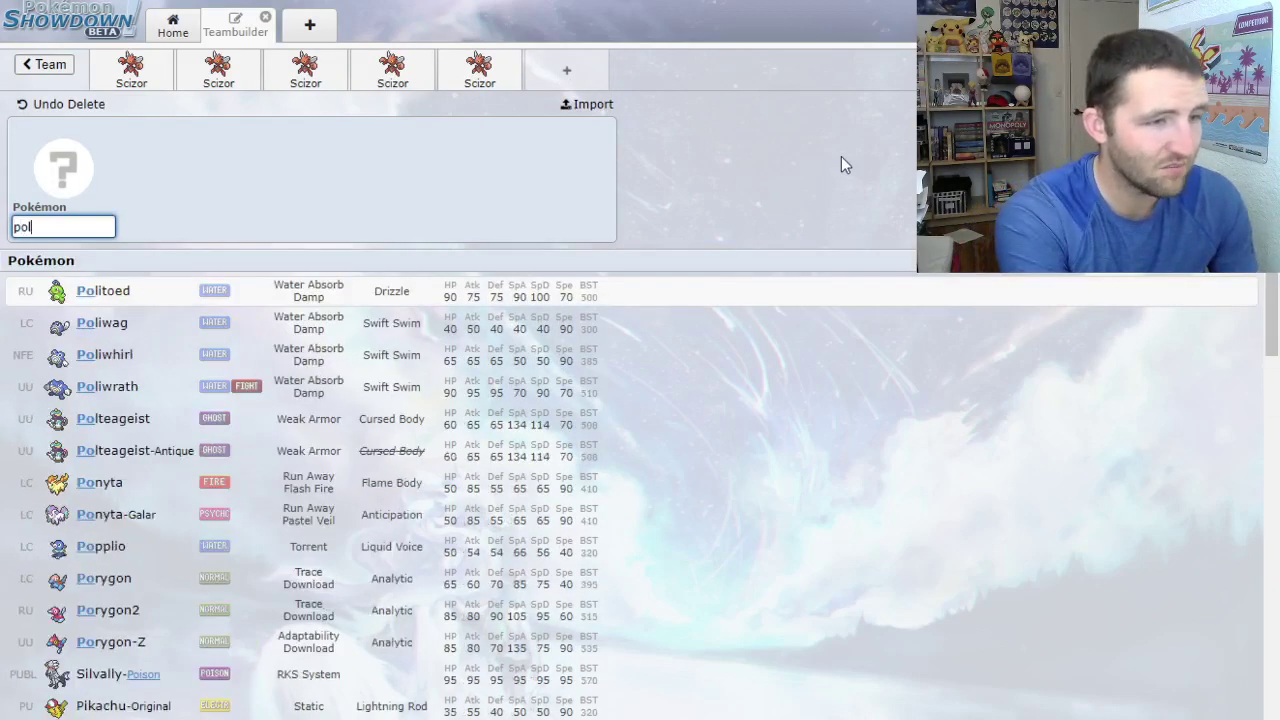
pyautogui.click(107, 294)
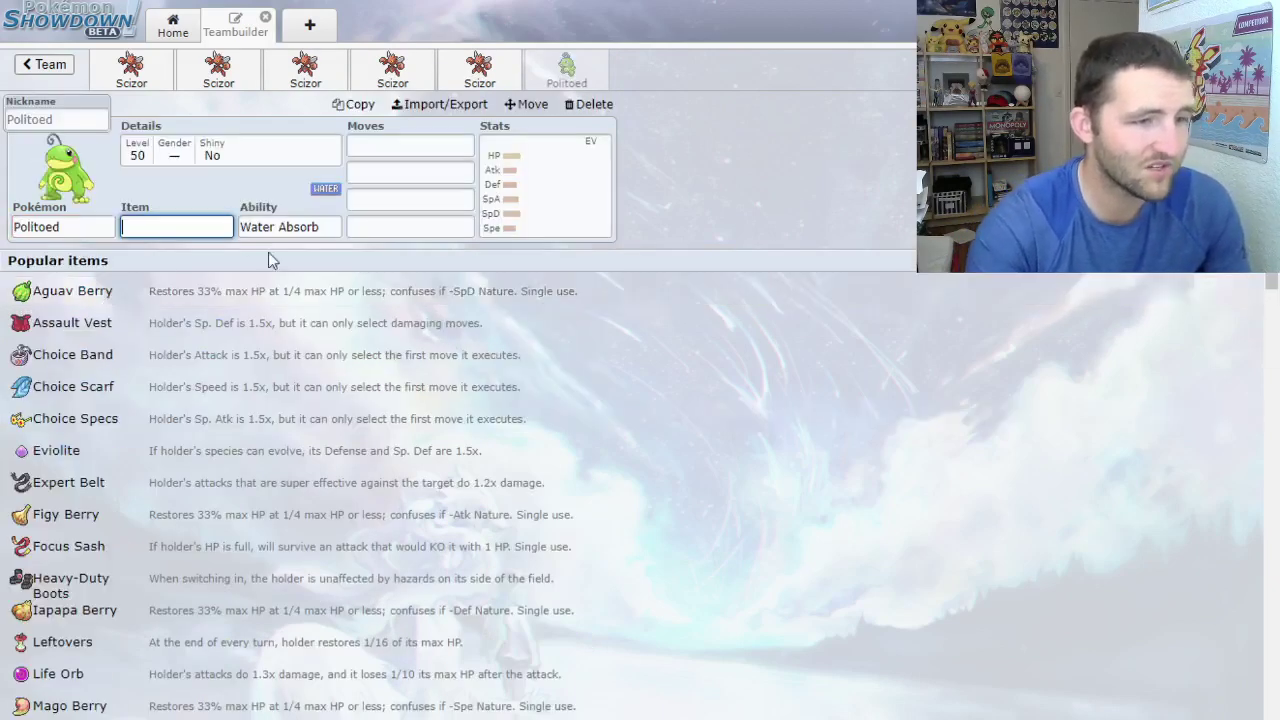
pyautogui.press('Tab')
pyautogui.click(134, 425)
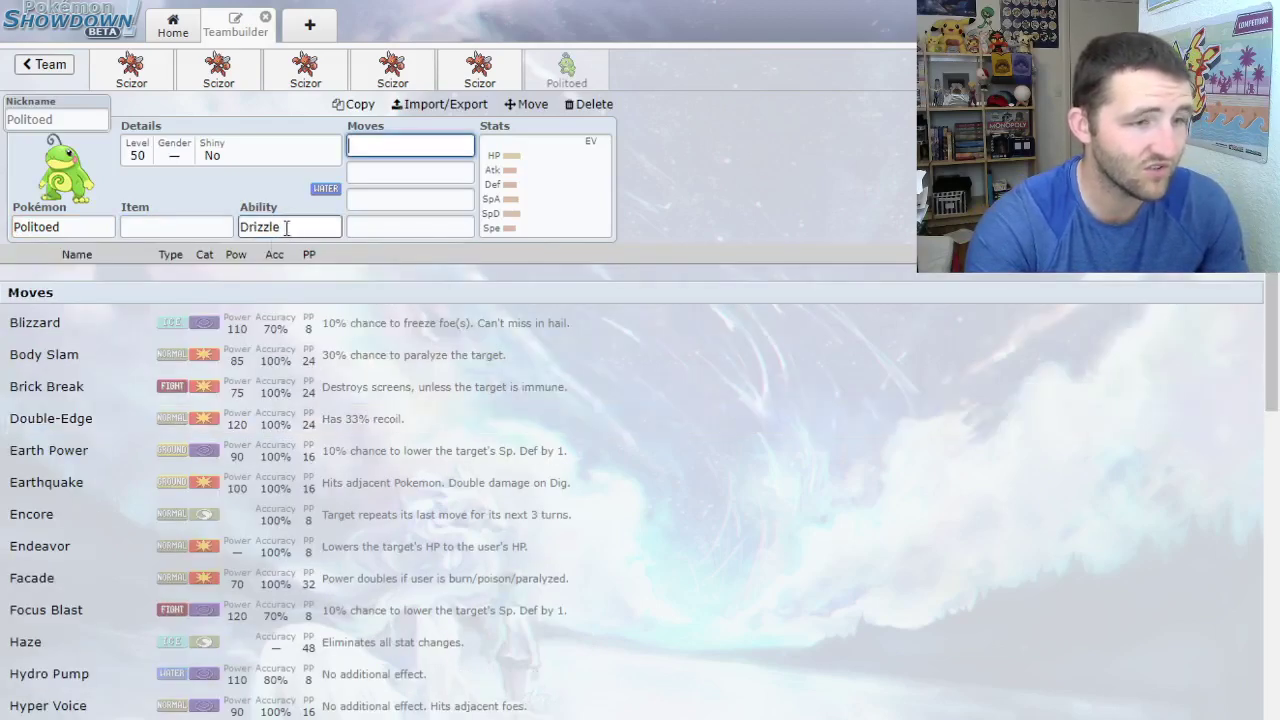
# - Give Politoed a Choice Scarf as its held item
pyautogui.click(290, 227)
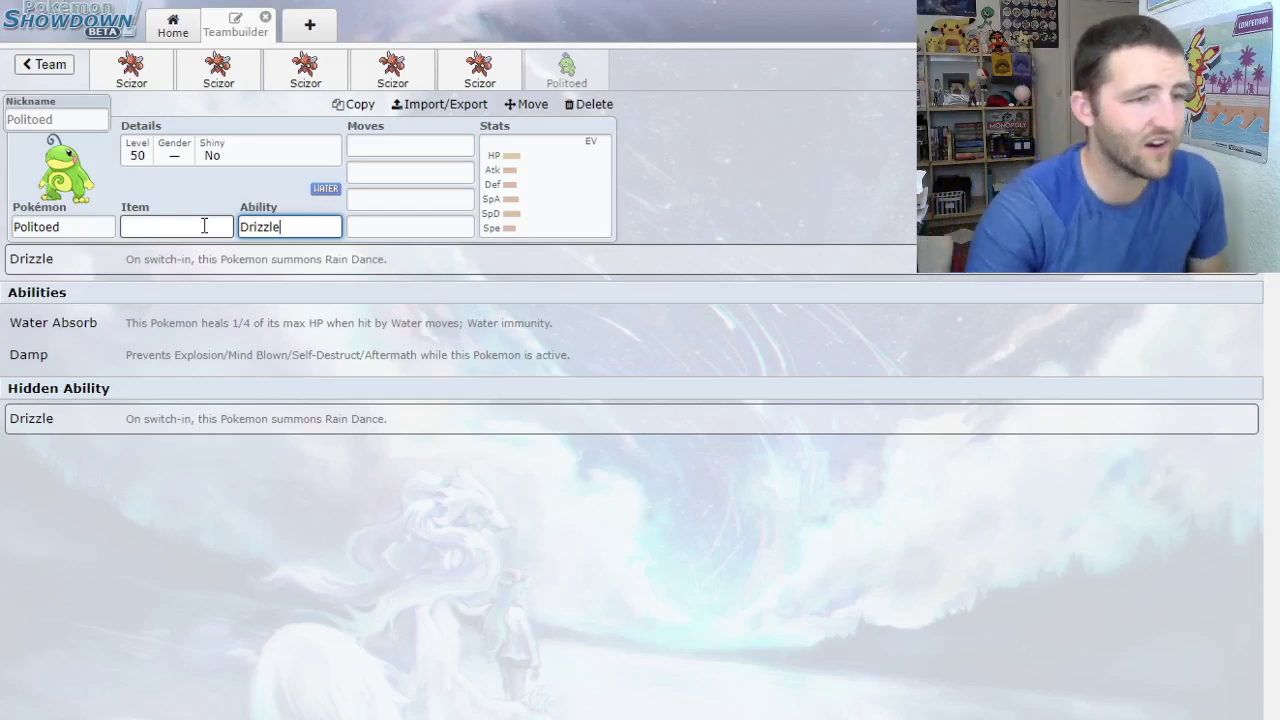
pyautogui.click(508, 188)
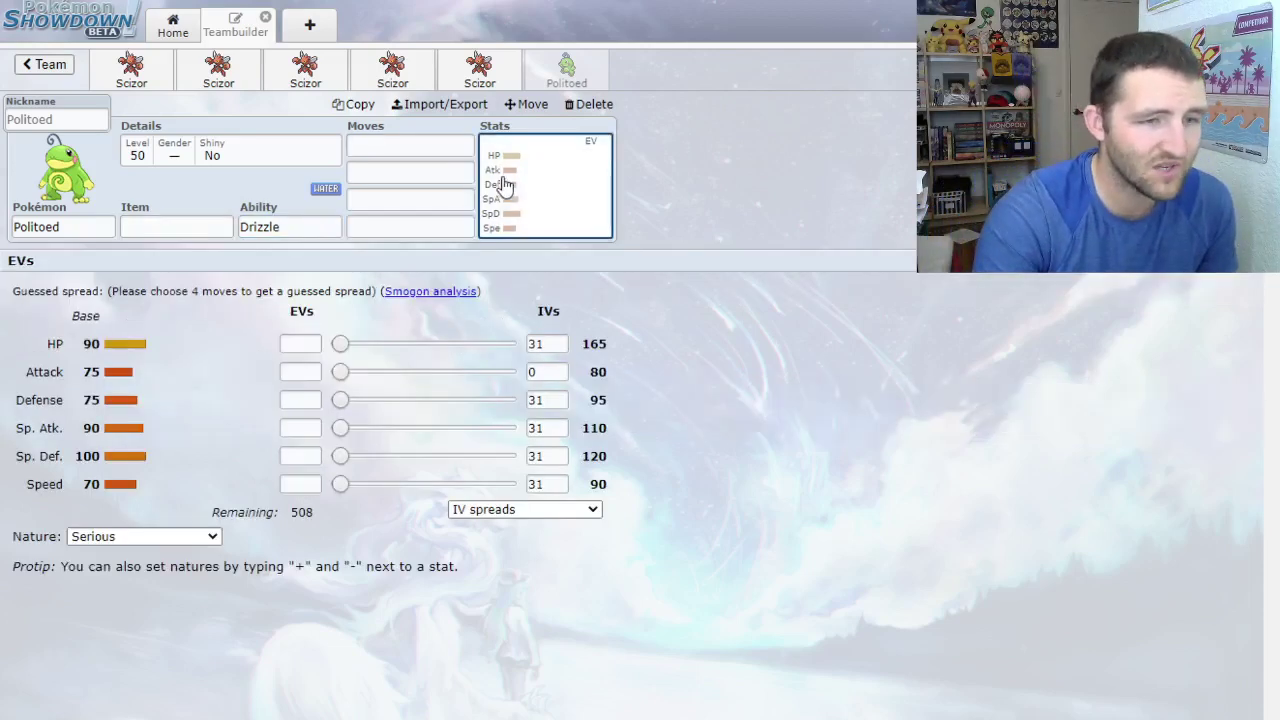
pyautogui.click(403, 148)
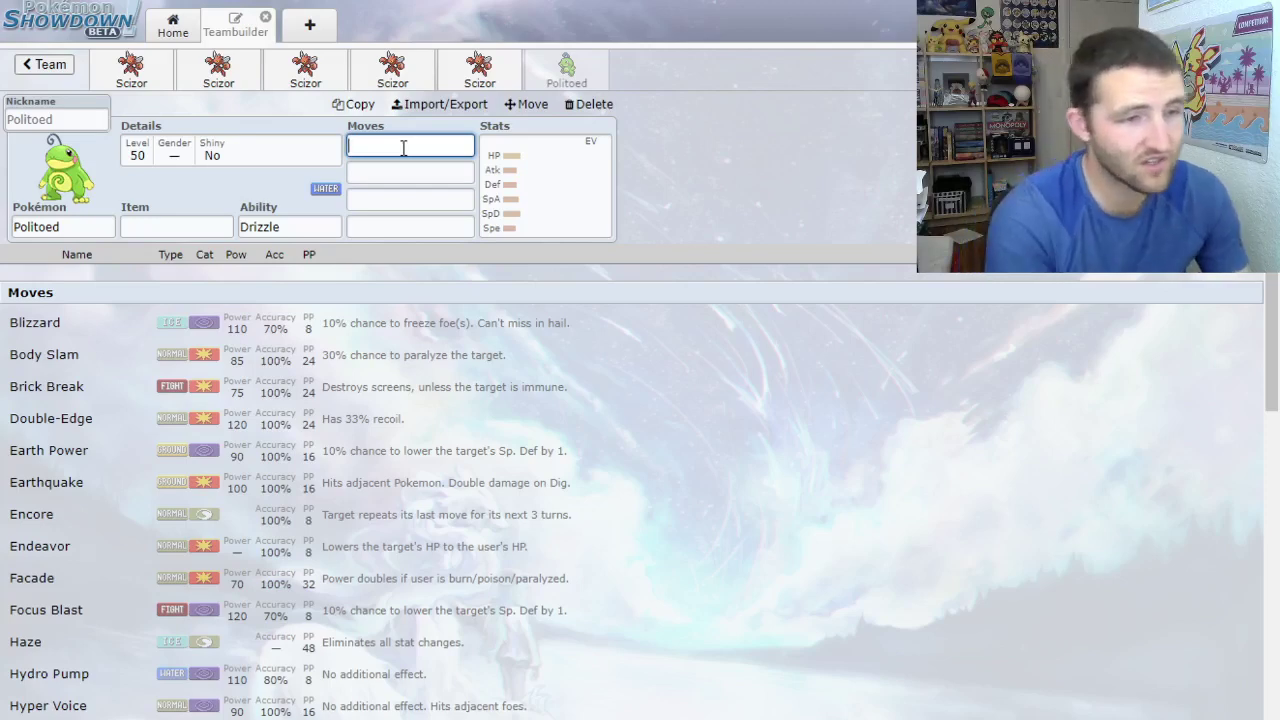
pyautogui.click(186, 227)
pyautogui.write('sca')
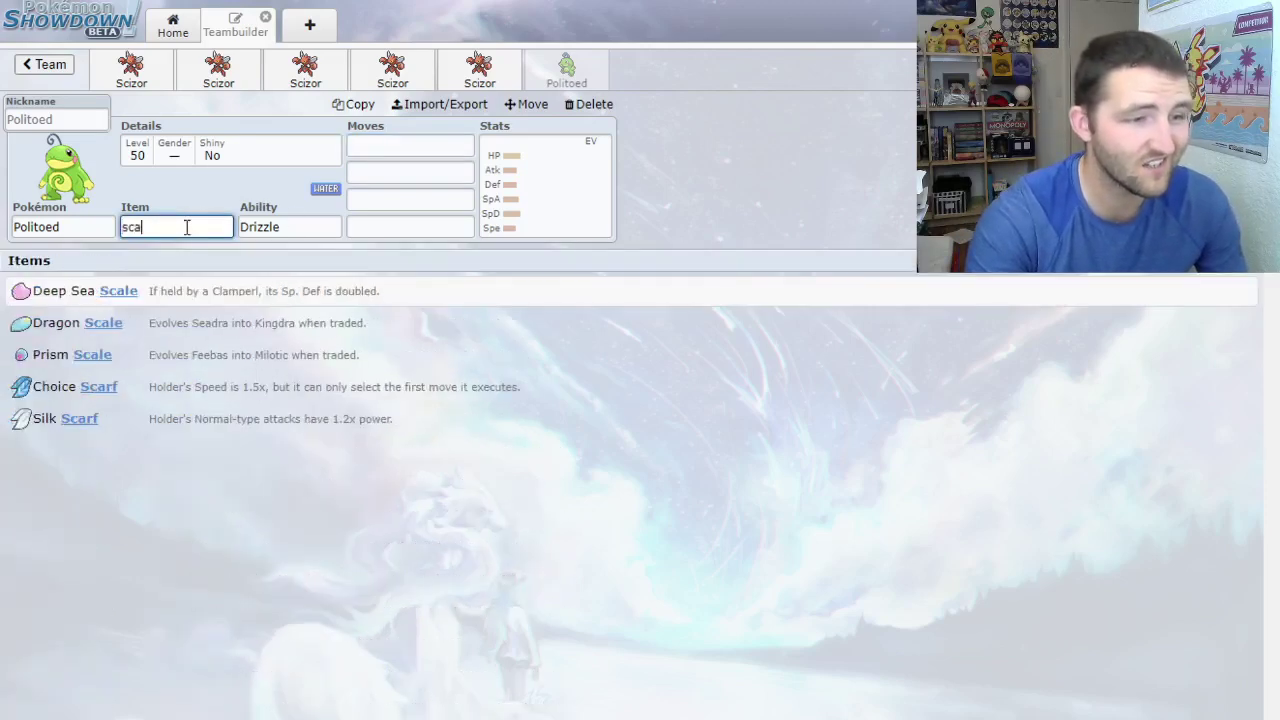
pyautogui.click(87, 400)
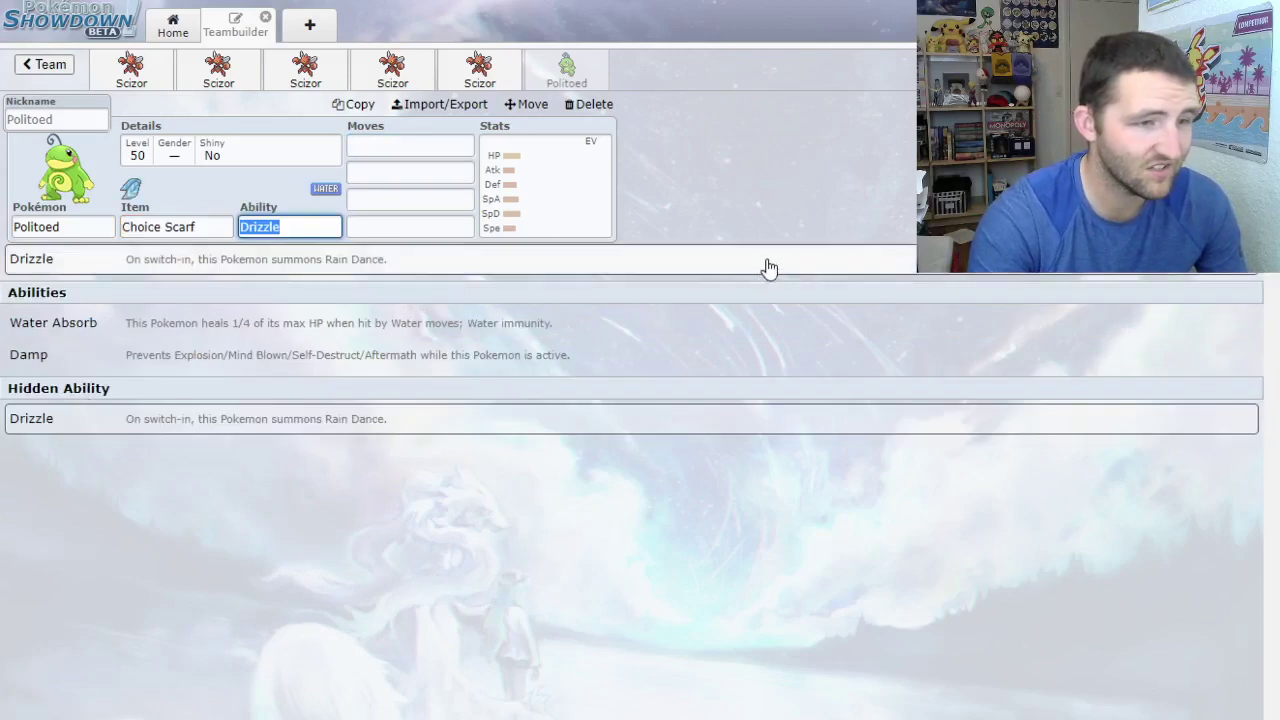
# - Remove the Choice Scarf from Politoed, leaving its item empty
pyautogui.click(410, 152)
pyautogui.click(572, 206)
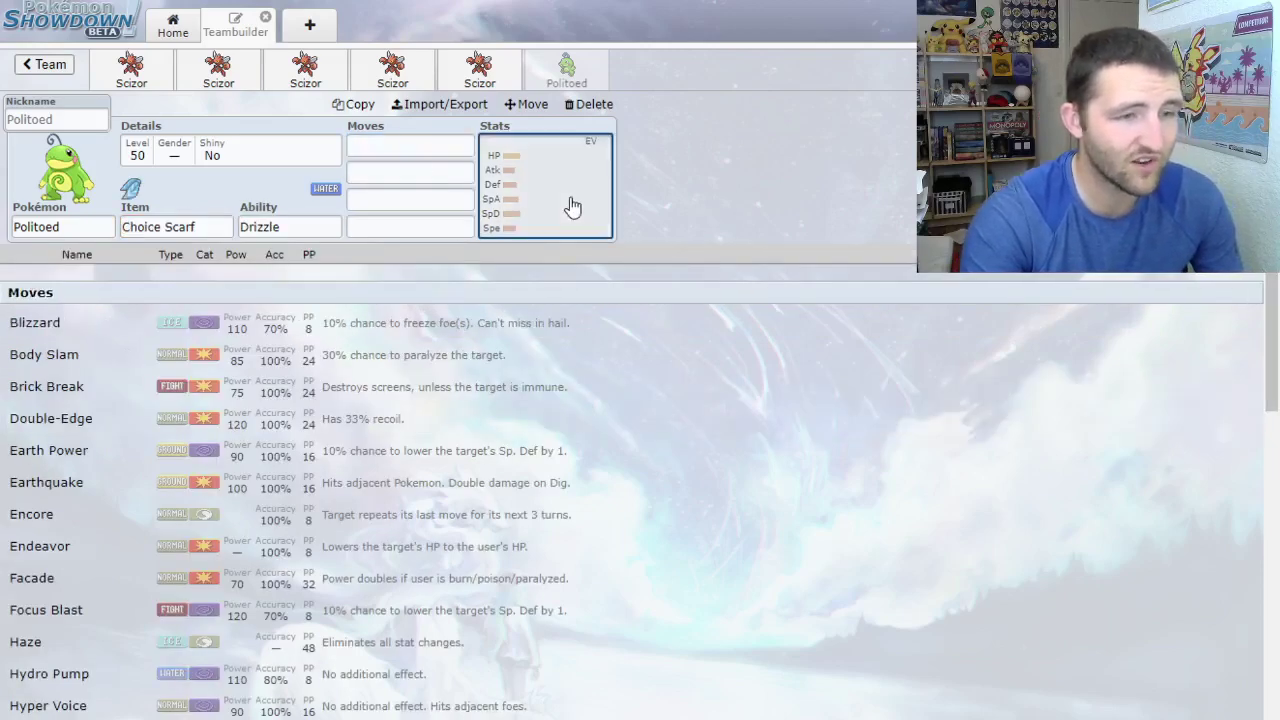
pyautogui.click(396, 156)
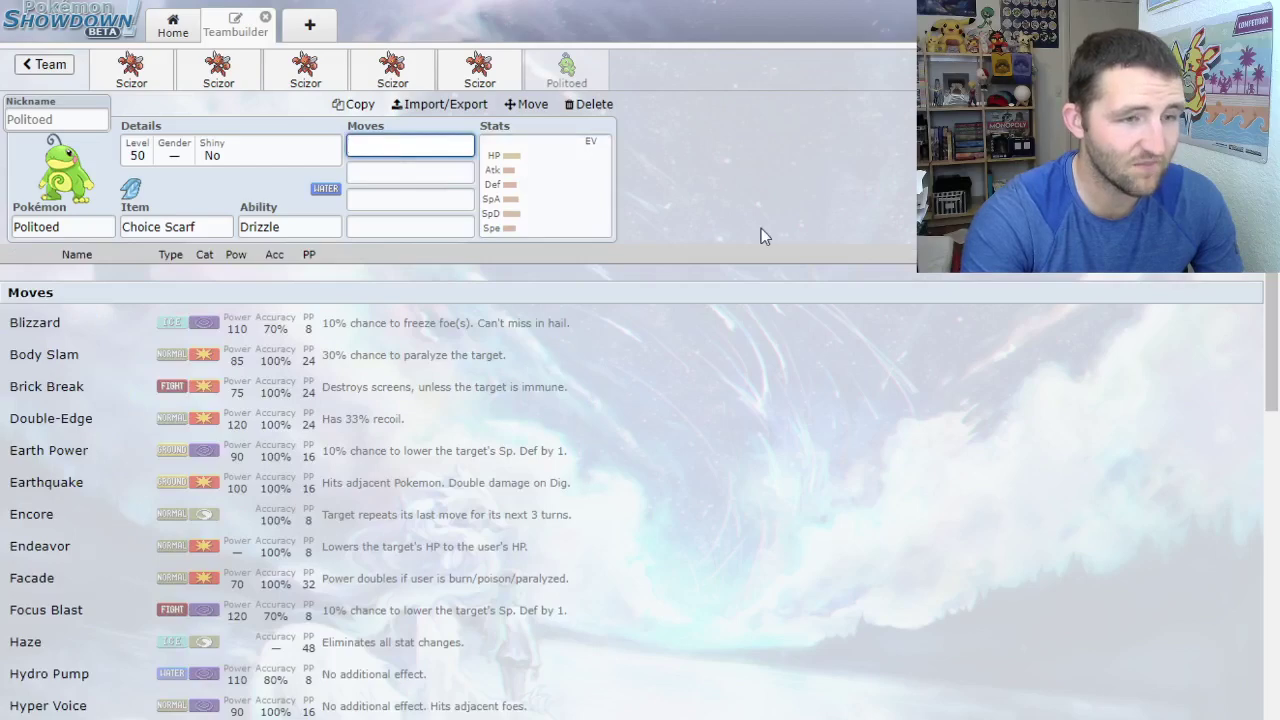
pyautogui.click(167, 225)
pyautogui.press('BackSpace')
# - Set Politoed's first move to Helping Hand
pyautogui.click(398, 143)
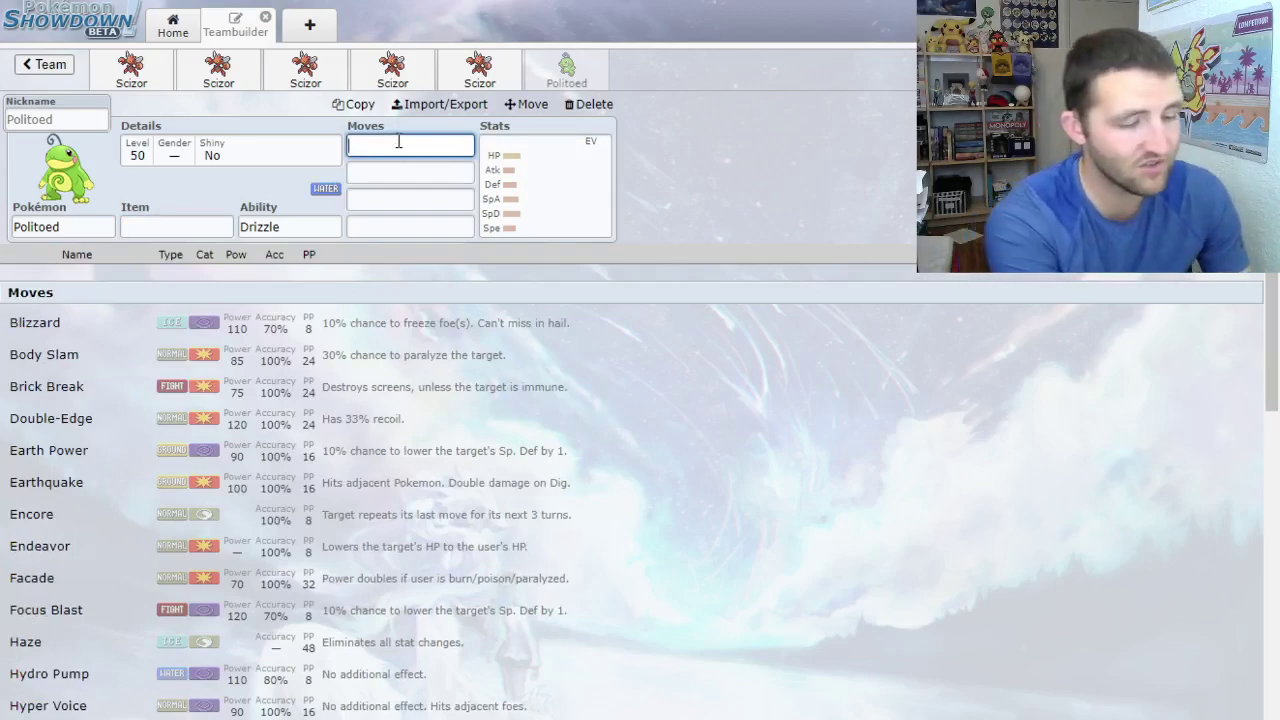
pyautogui.press('BackSpace')
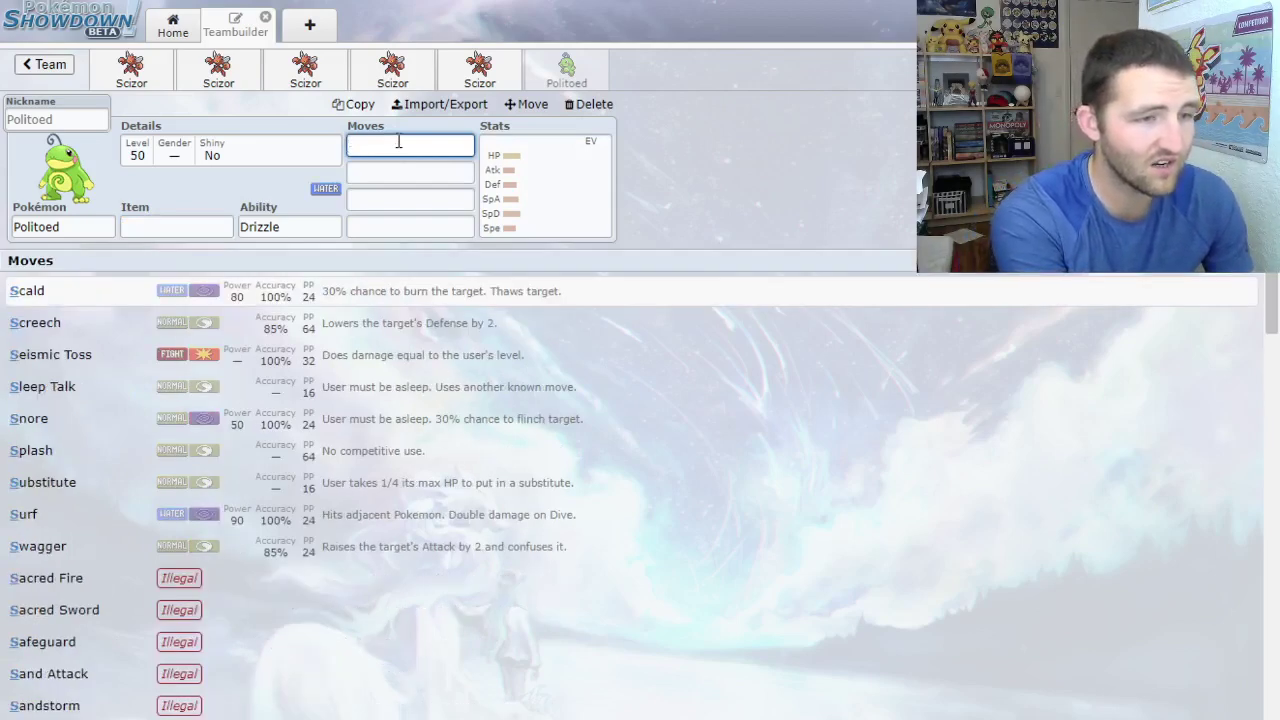
pyautogui.write('help')
pyautogui.press('Return')
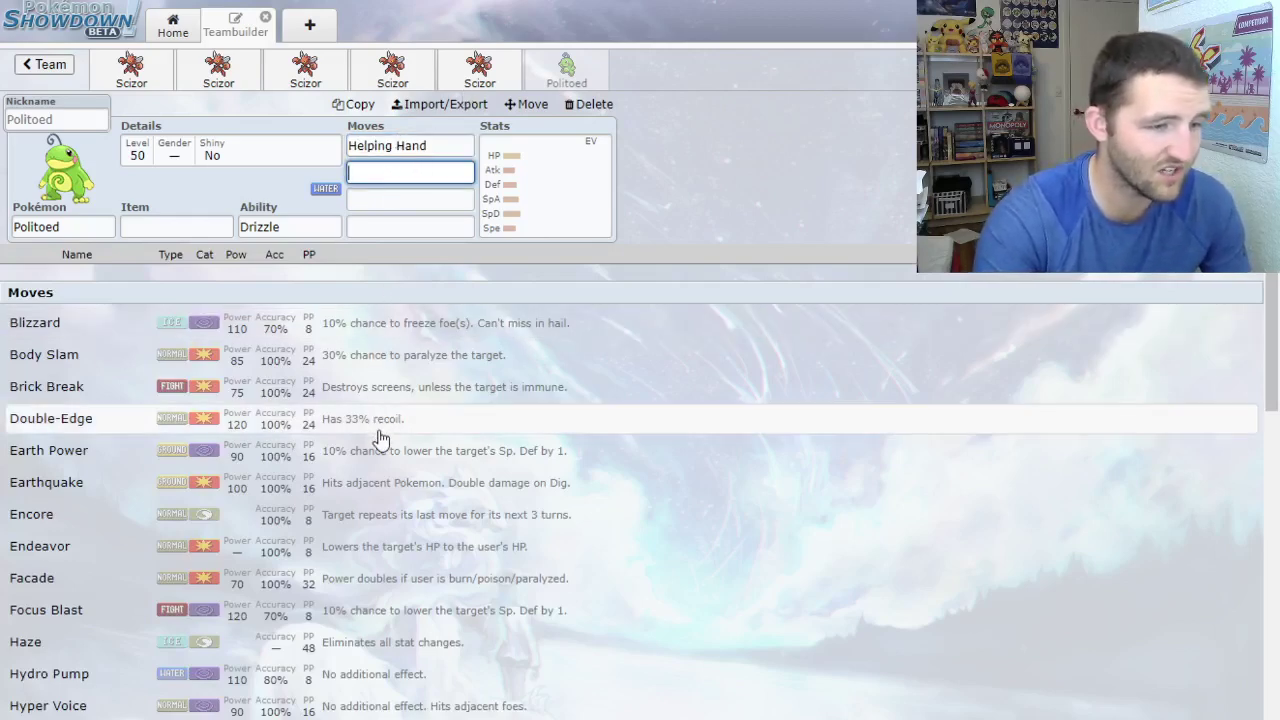
# - Look through the moves available to Politoed for its second move slot, including the usually useless ones
pyautogui.scroll(-1, 380, 432)
pyautogui.scroll(-4, 380, 430)
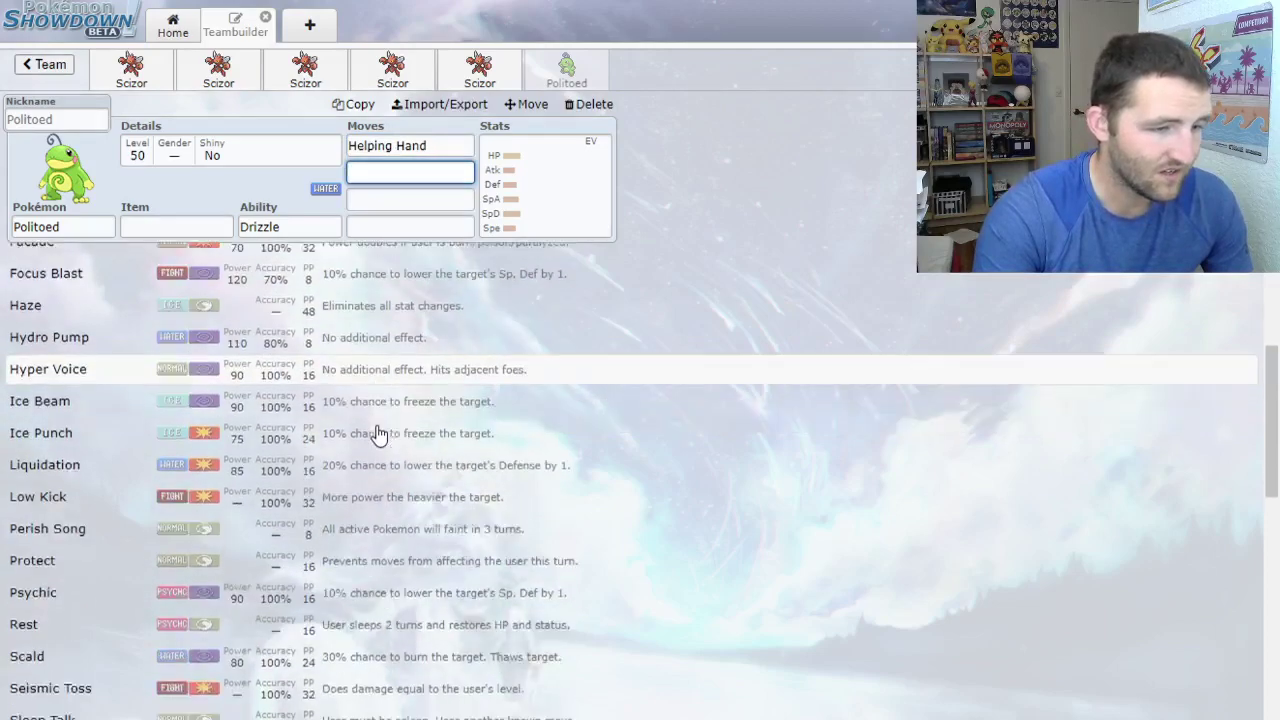
pyautogui.scroll(4, 370, 430)
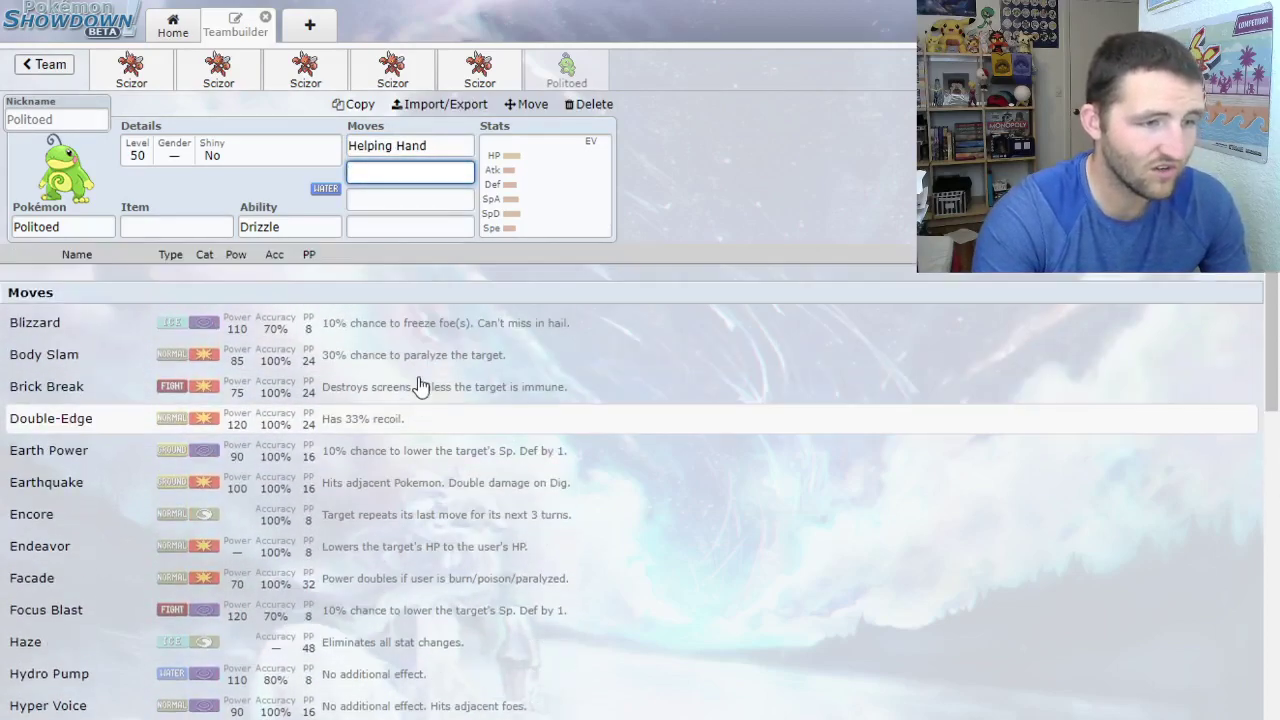
pyautogui.scroll(-1, 418, 387)
pyautogui.scroll(-9, 416, 387)
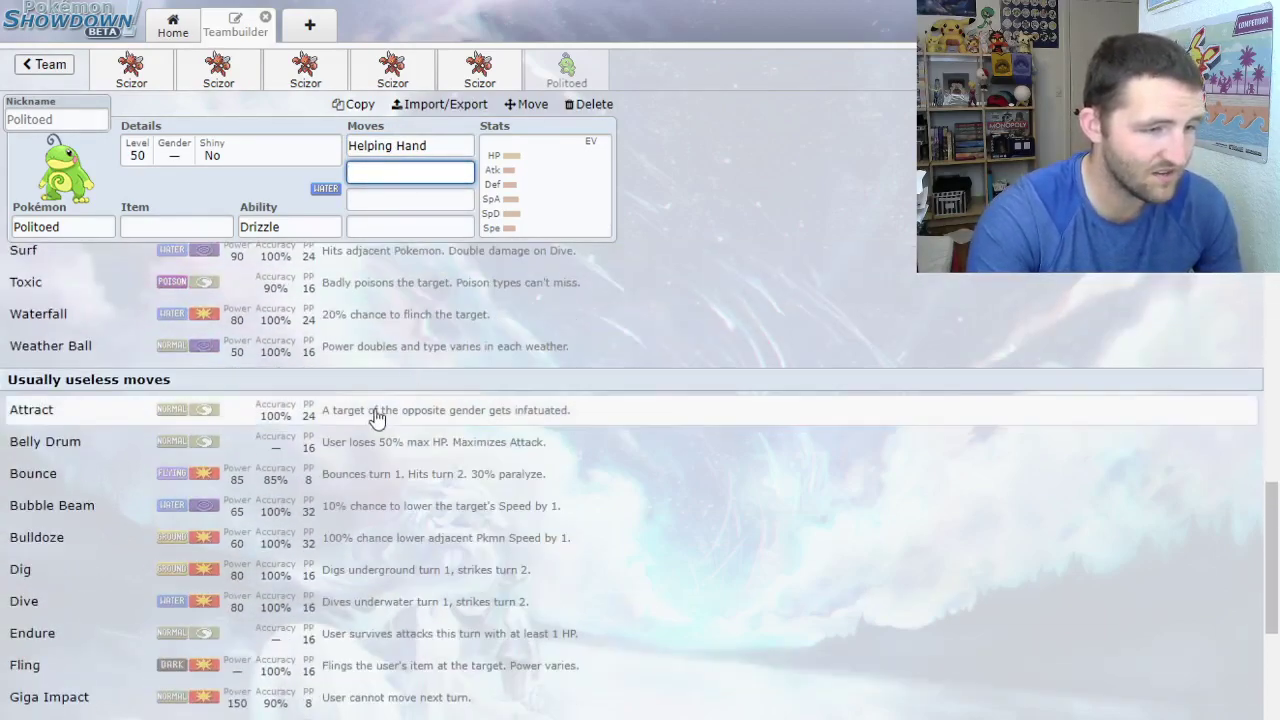
pyautogui.scroll(-3, 300, 432)
pyautogui.scroll(-5, 257, 448)
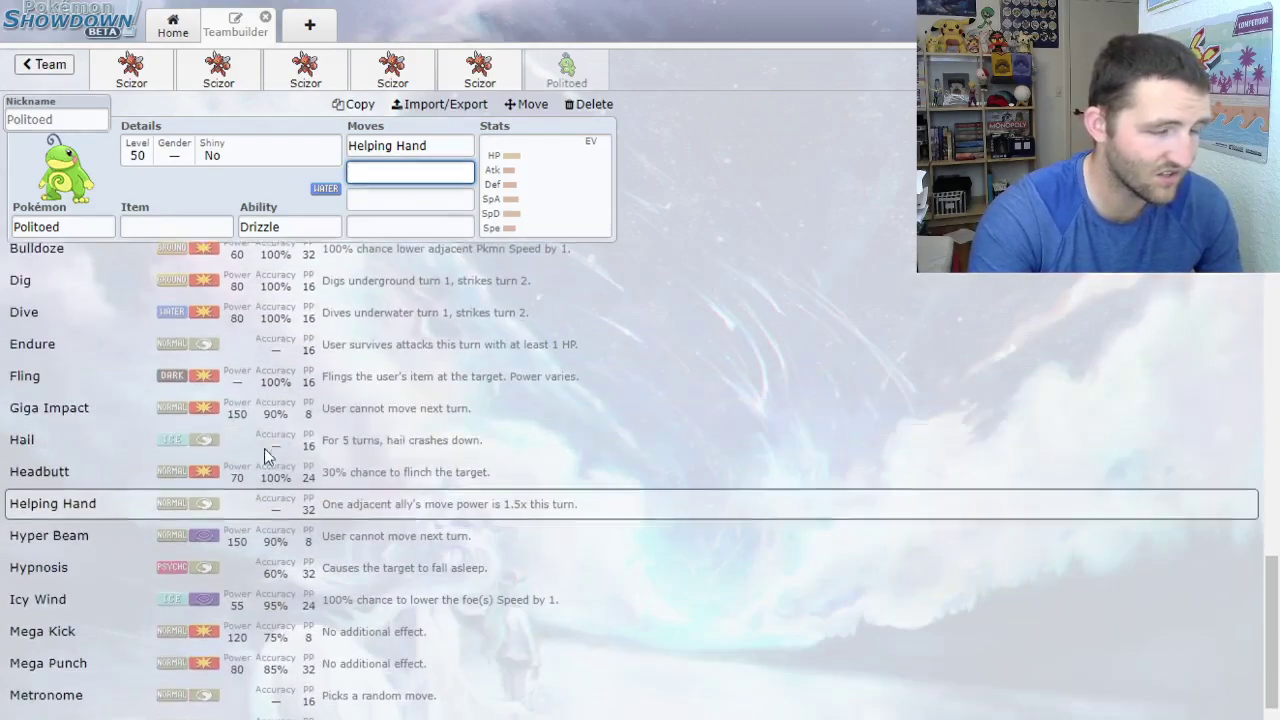
pyautogui.scroll(-4, 266, 450)
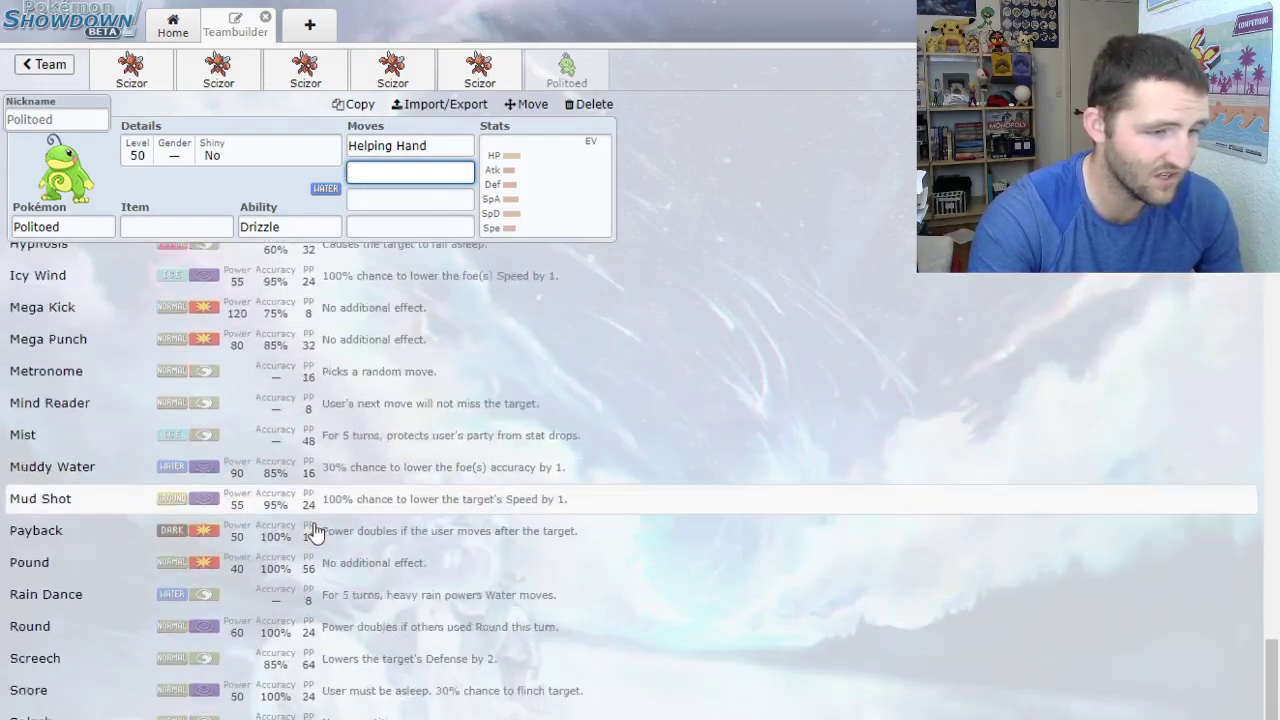
pyautogui.scroll(10, 334, 570)
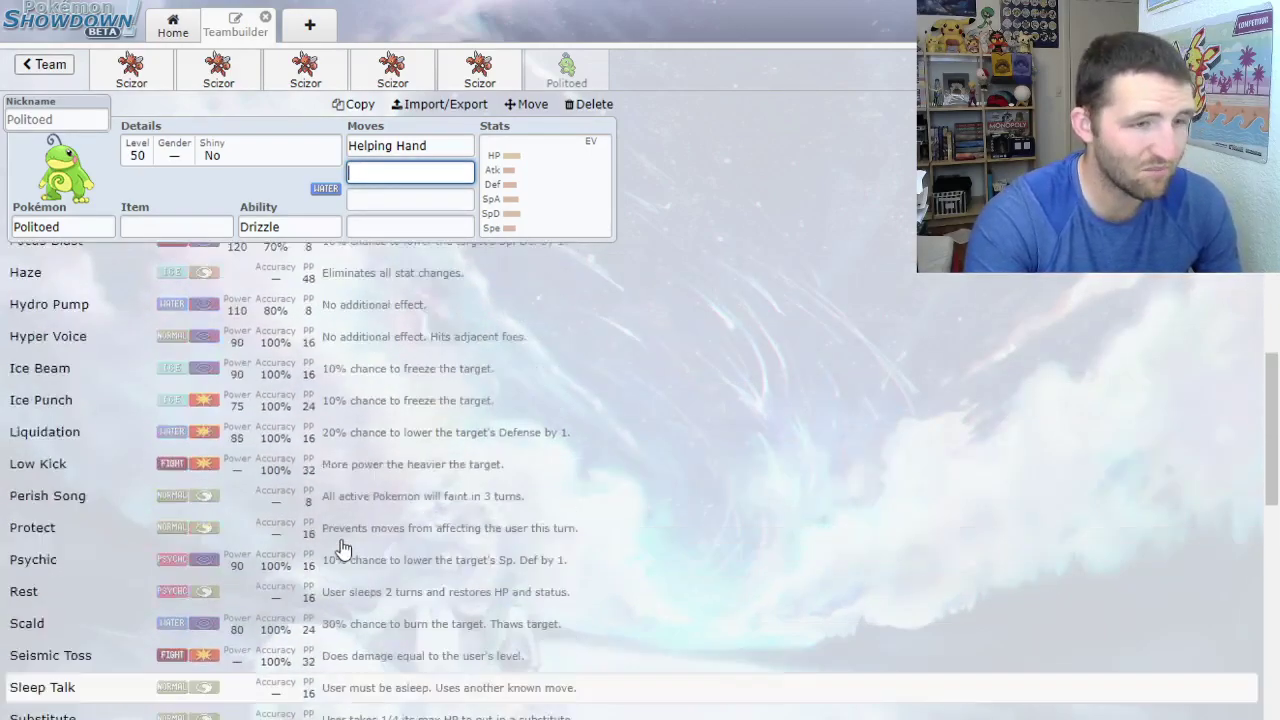
# - Clear Politoed's Helping Hand and replace Politoed with Pelipper in the sixth slot
pyautogui.click(403, 148)
pyautogui.press('BackSpace')
pyautogui.click(135, 226)
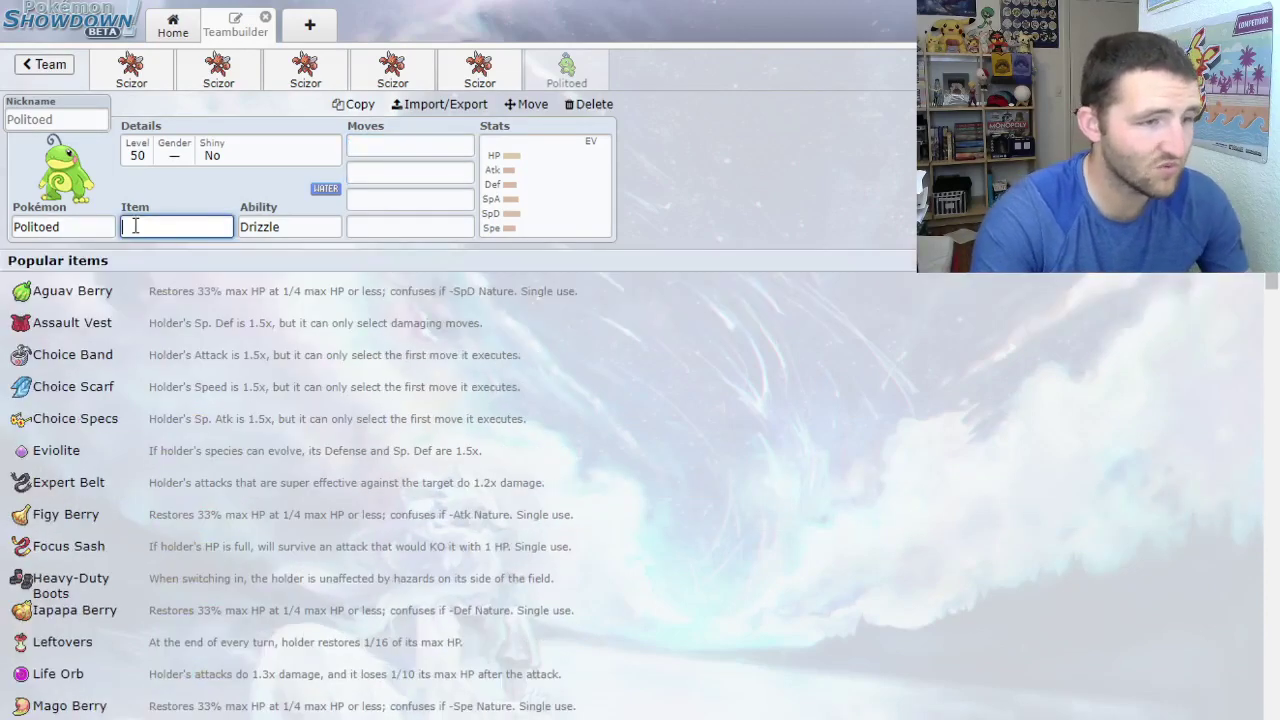
pyautogui.click(40, 226)
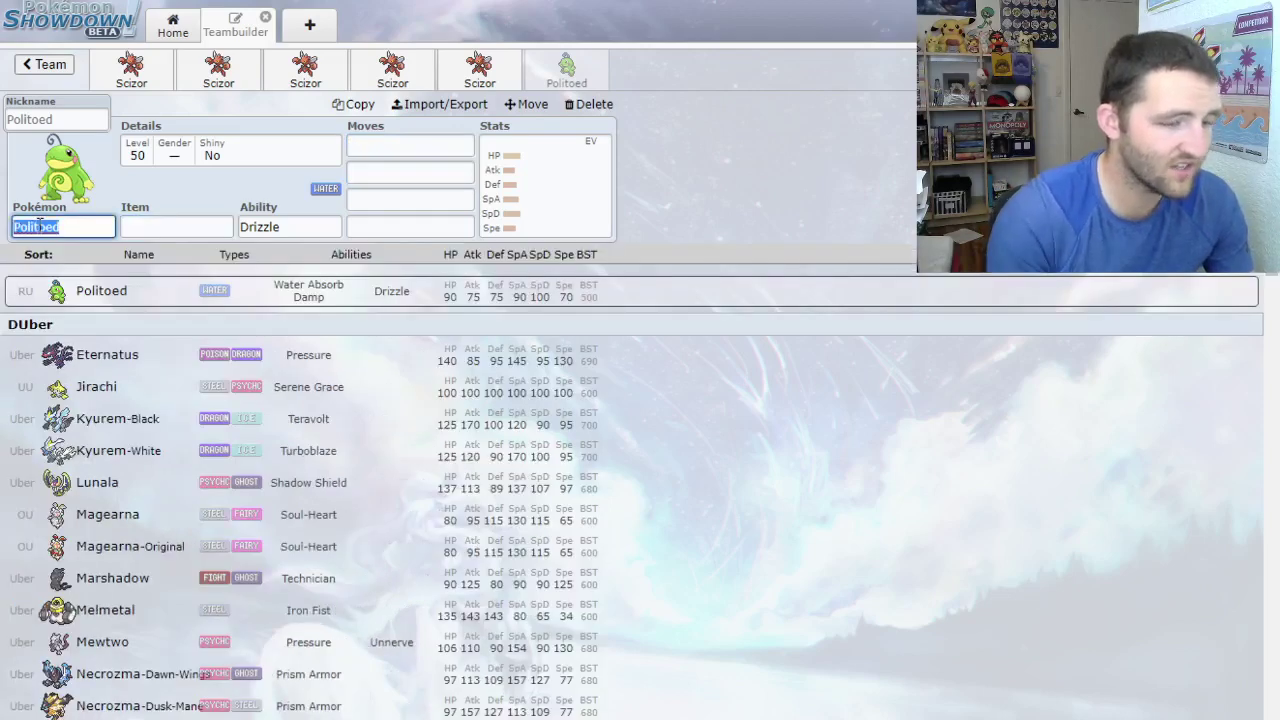
pyautogui.write('pell')
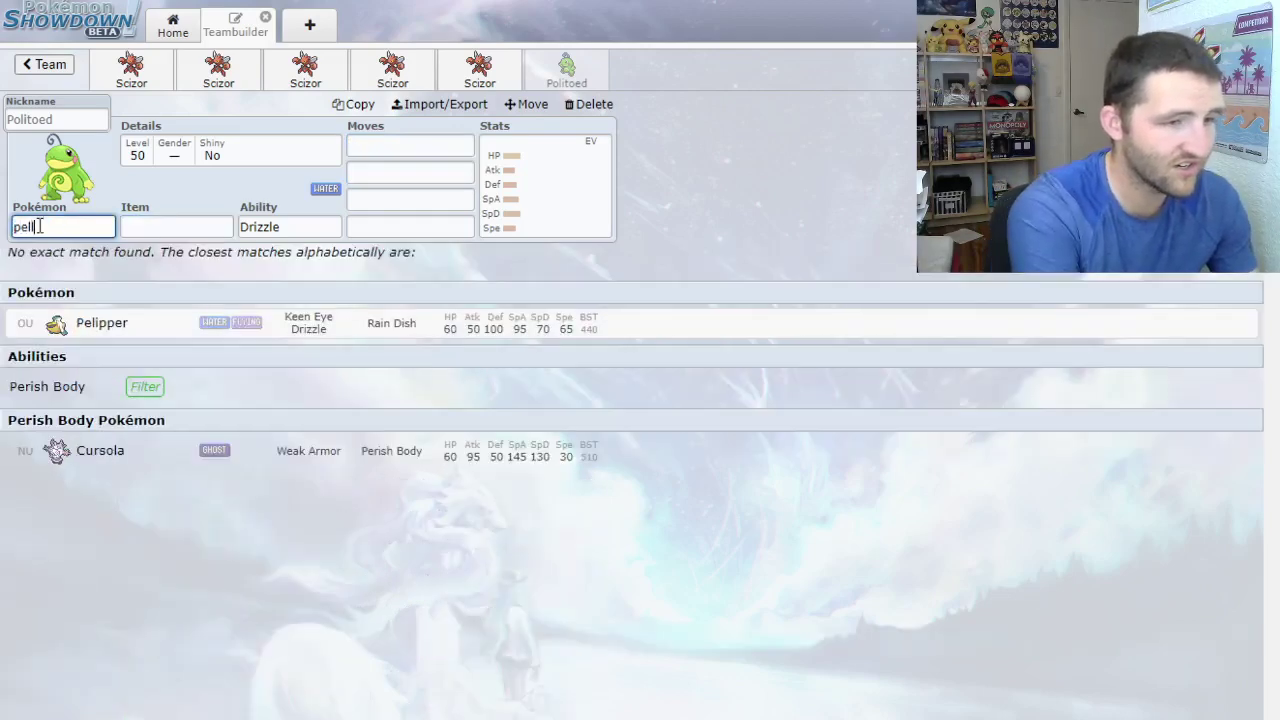
pyautogui.click(100, 330)
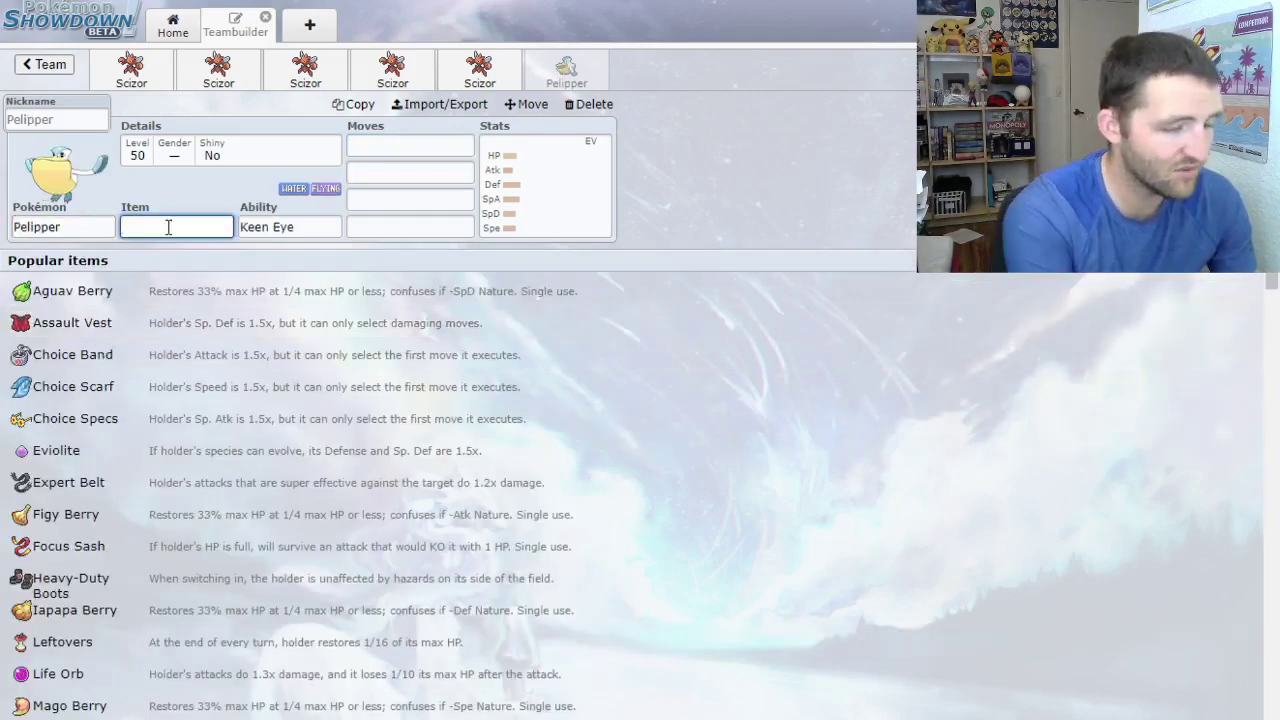
# - Give Pelipper a Focus Sash and the Drizzle ability
pyautogui.write('foc')
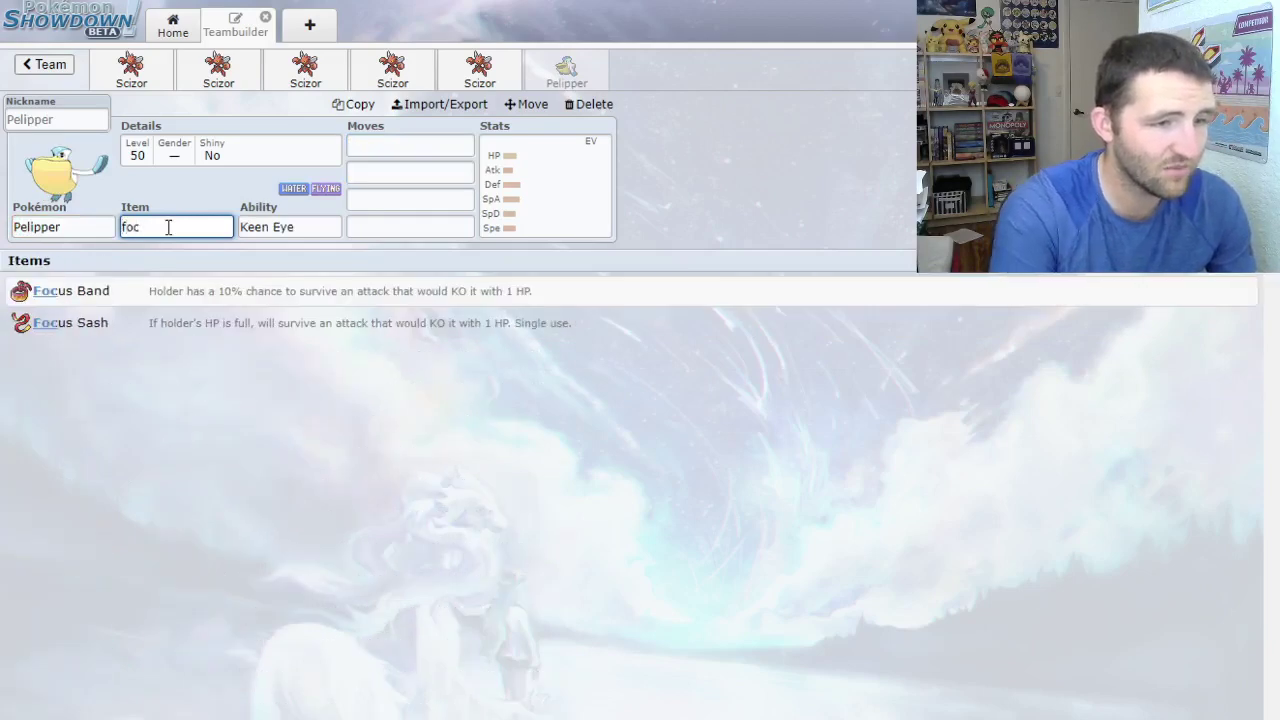
pyautogui.press('Down')
pyautogui.press('Return')
pyautogui.click(191, 360)
# - Set Pelipper's four moves to Scald, Hurricane, Tailwind and Protect
pyautogui.click(553, 196)
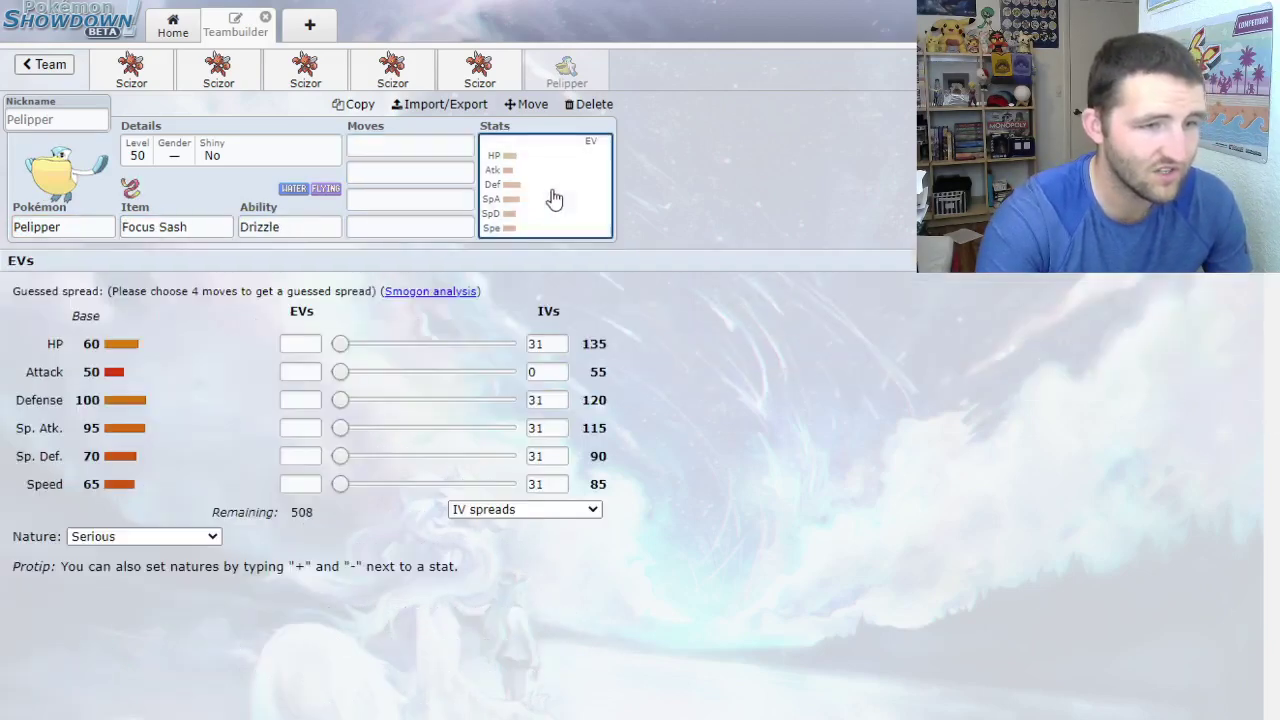
pyautogui.click(372, 145)
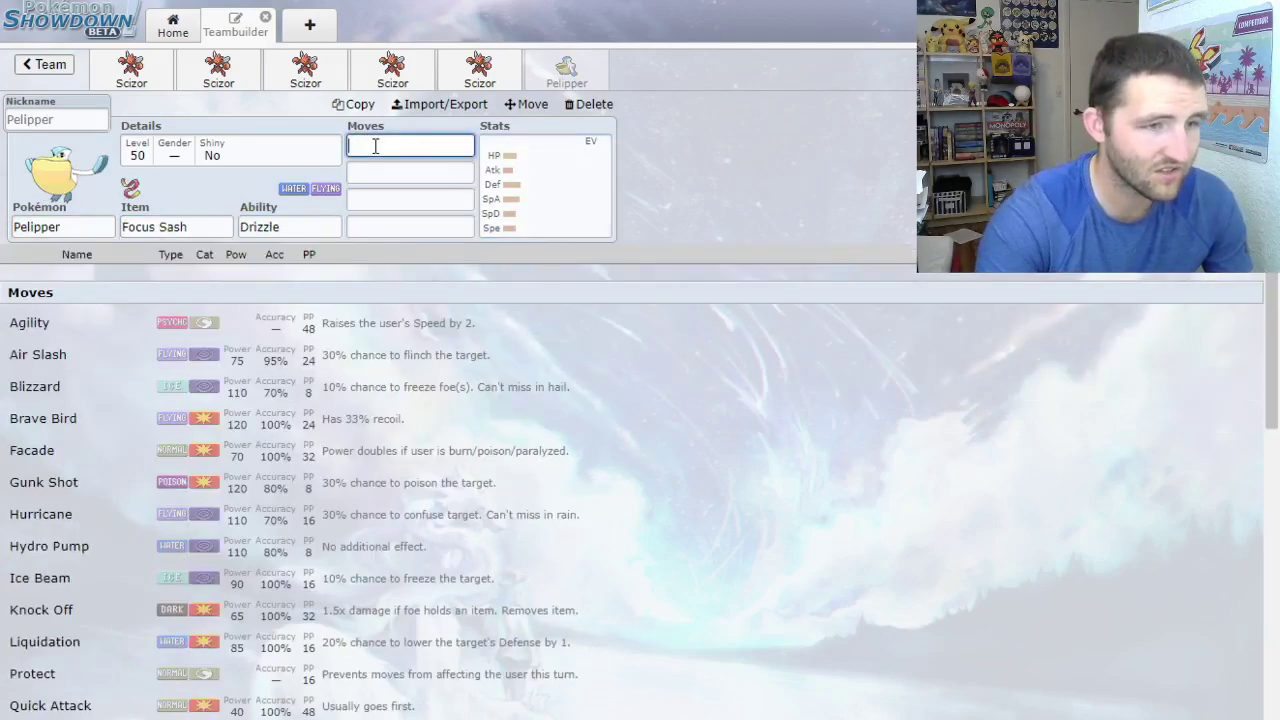
pyautogui.write('scal')
pyautogui.press('Return')
pyautogui.write('hur')
pyautogui.press('Return')
pyautogui.write('tail')
pyautogui.press('Return')
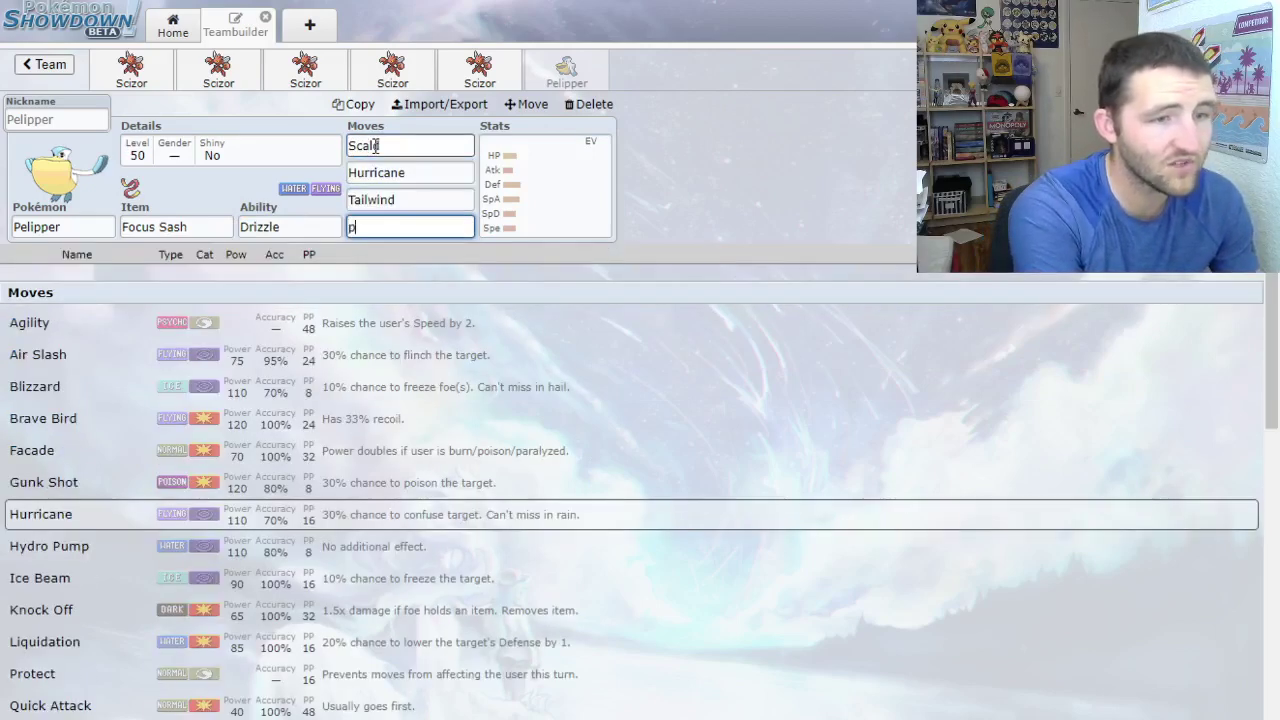
pyautogui.write('pro')
pyautogui.press('Return')
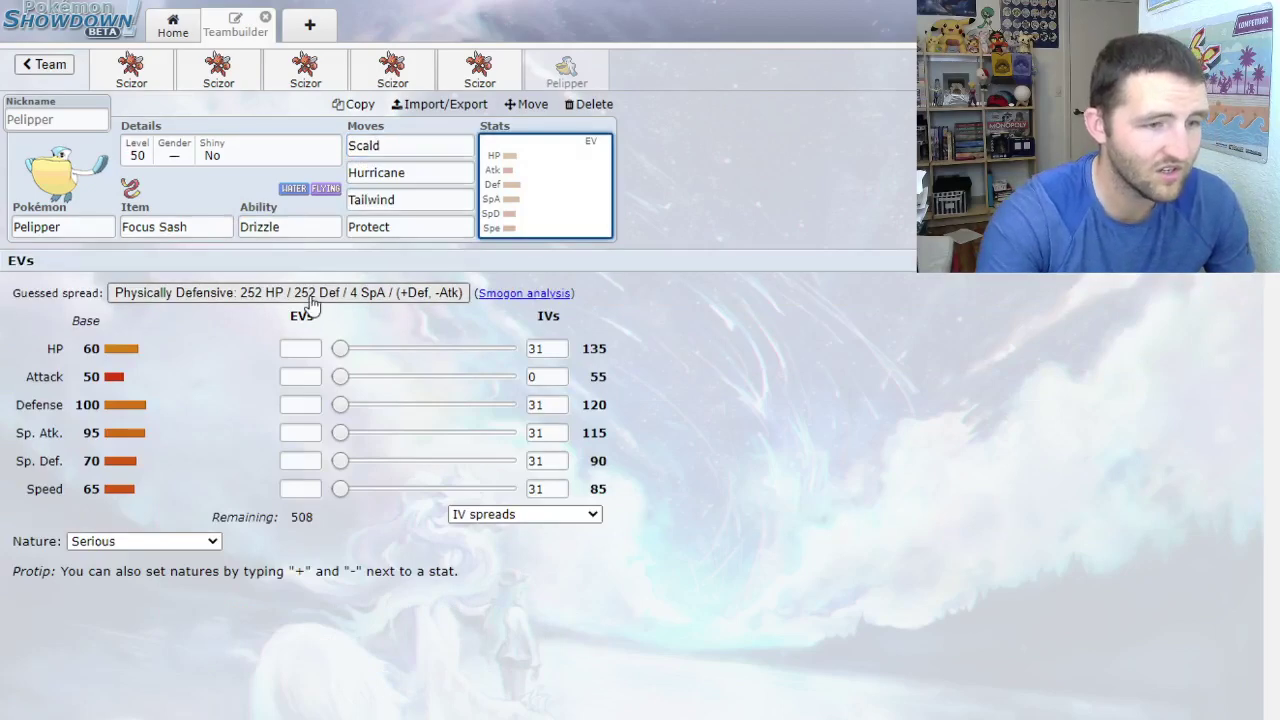
# - Set Pelipper's EVs to 4 HP, 252 Sp. Atk. and 252 Speed with a Modest nature
pyautogui.click(302, 432)
pyautogui.write('252')
pyautogui.click(304, 487)
pyautogui.write('252')
pyautogui.click(302, 348)
pyautogui.write('74')
pyautogui.doubleClick(289, 349)
pyautogui.write('4')
pyautogui.click(149, 629)
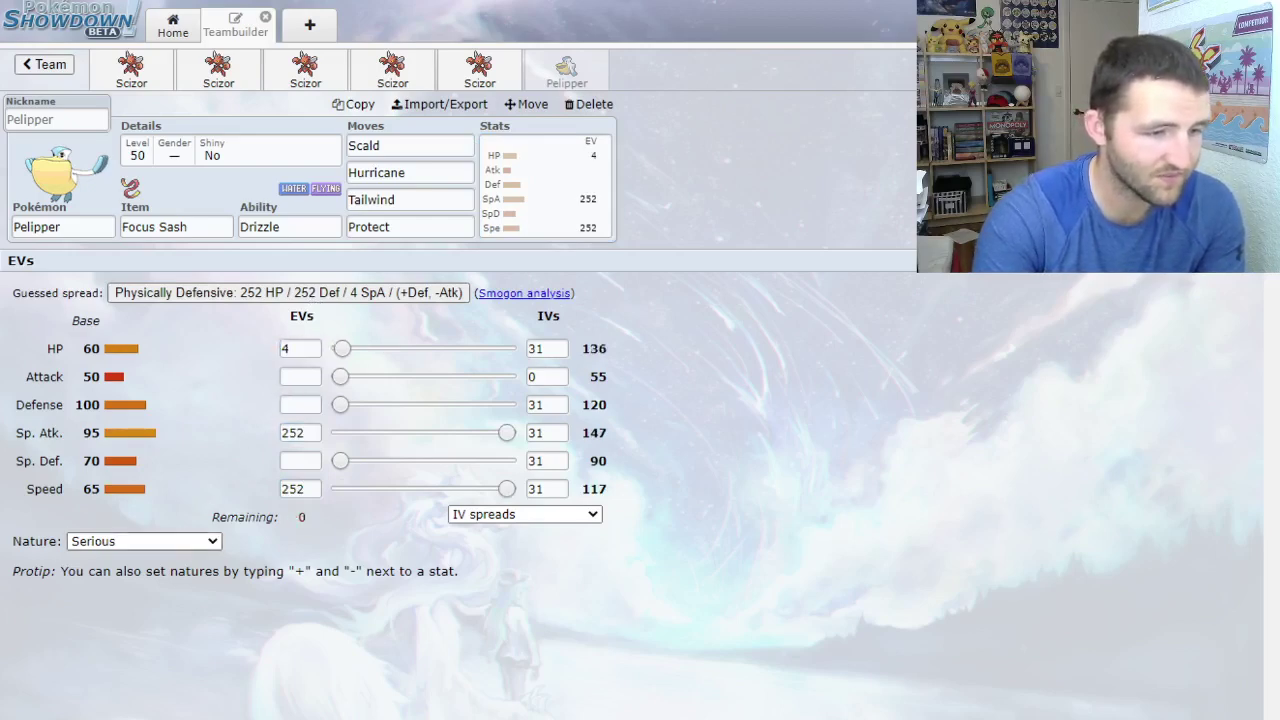
pyautogui.click(143, 541)
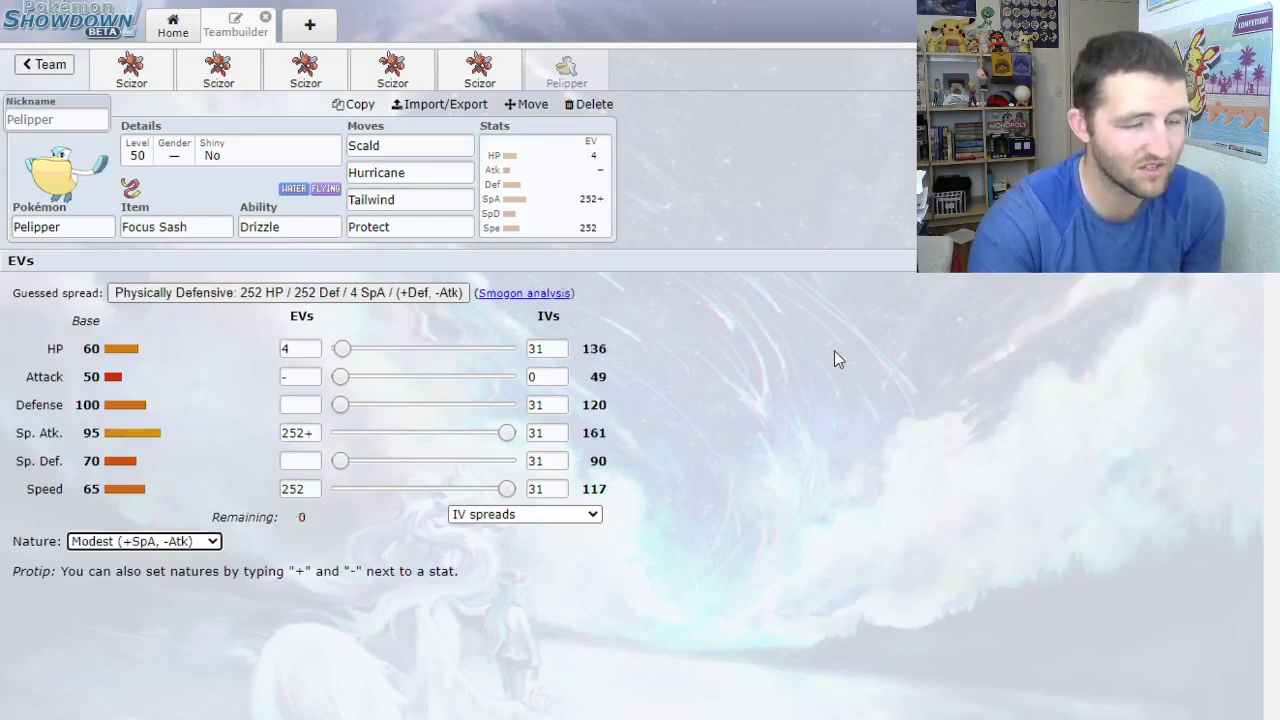
# - Review Pelipper's moves and replace Protect with Wide Guard in the fourth slot
pyautogui.click(418, 172)
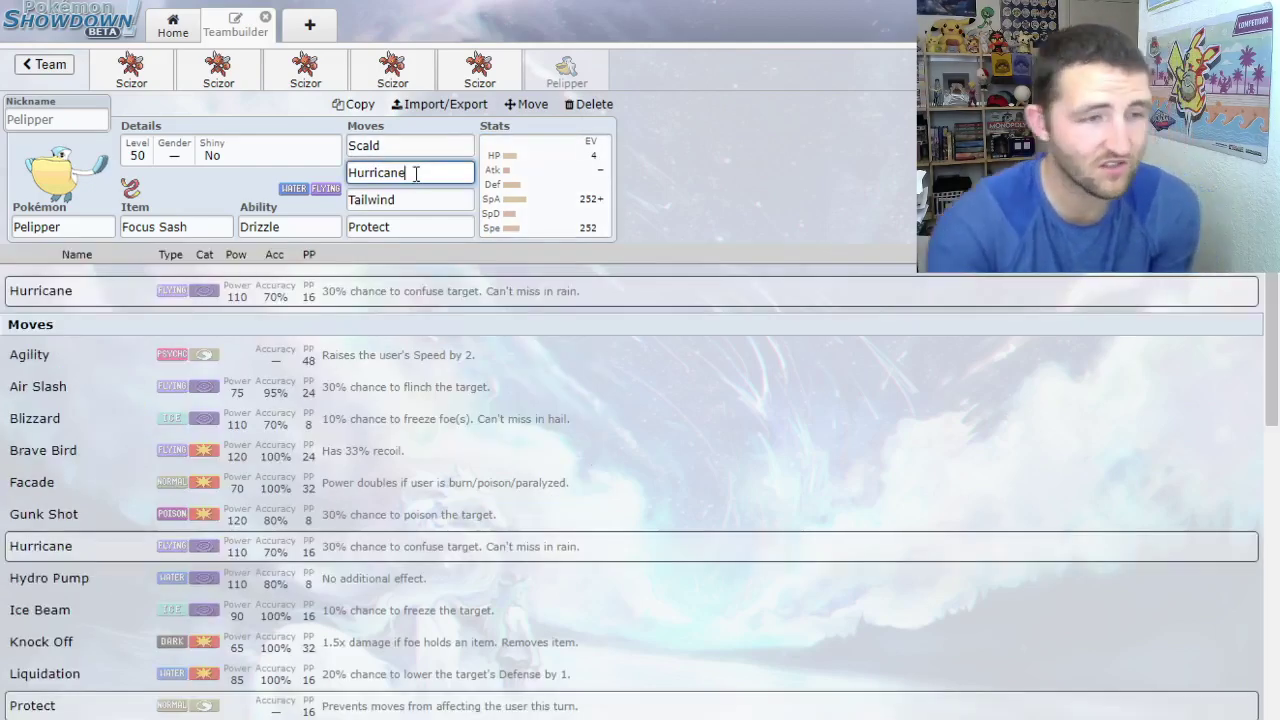
pyautogui.click(408, 199)
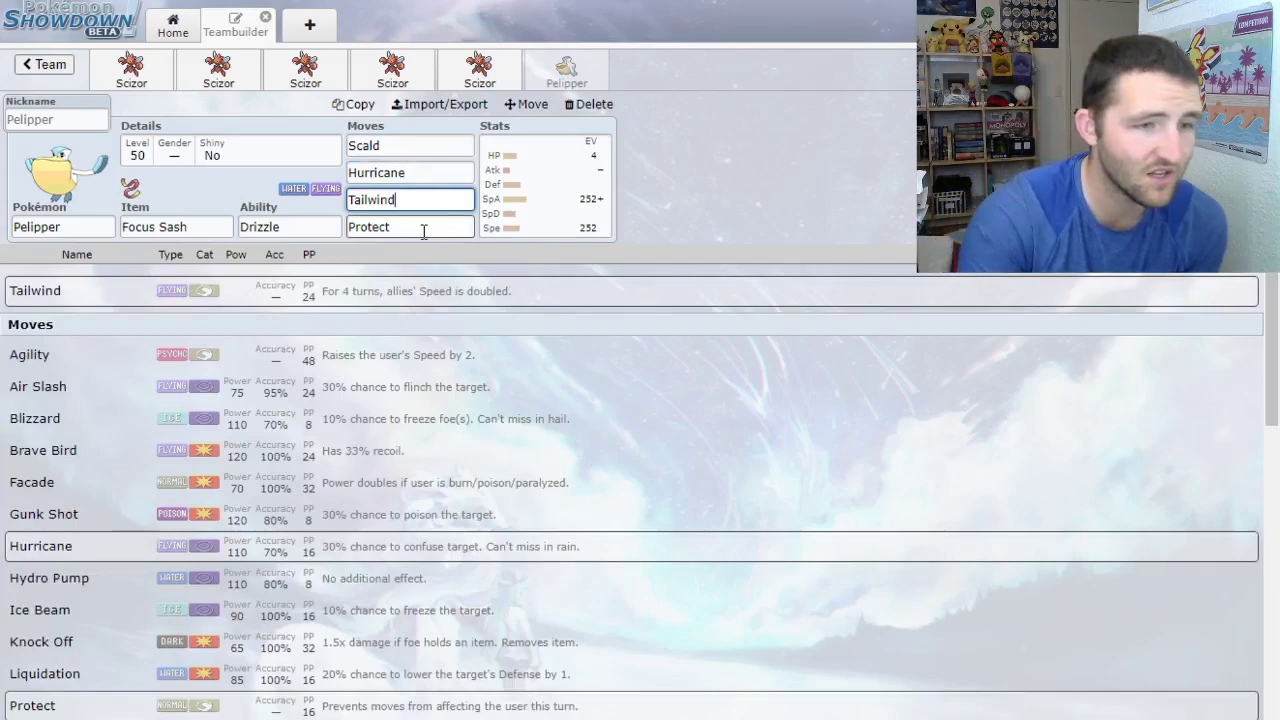
pyautogui.click(410, 227)
pyautogui.click(405, 146)
pyautogui.click(401, 229)
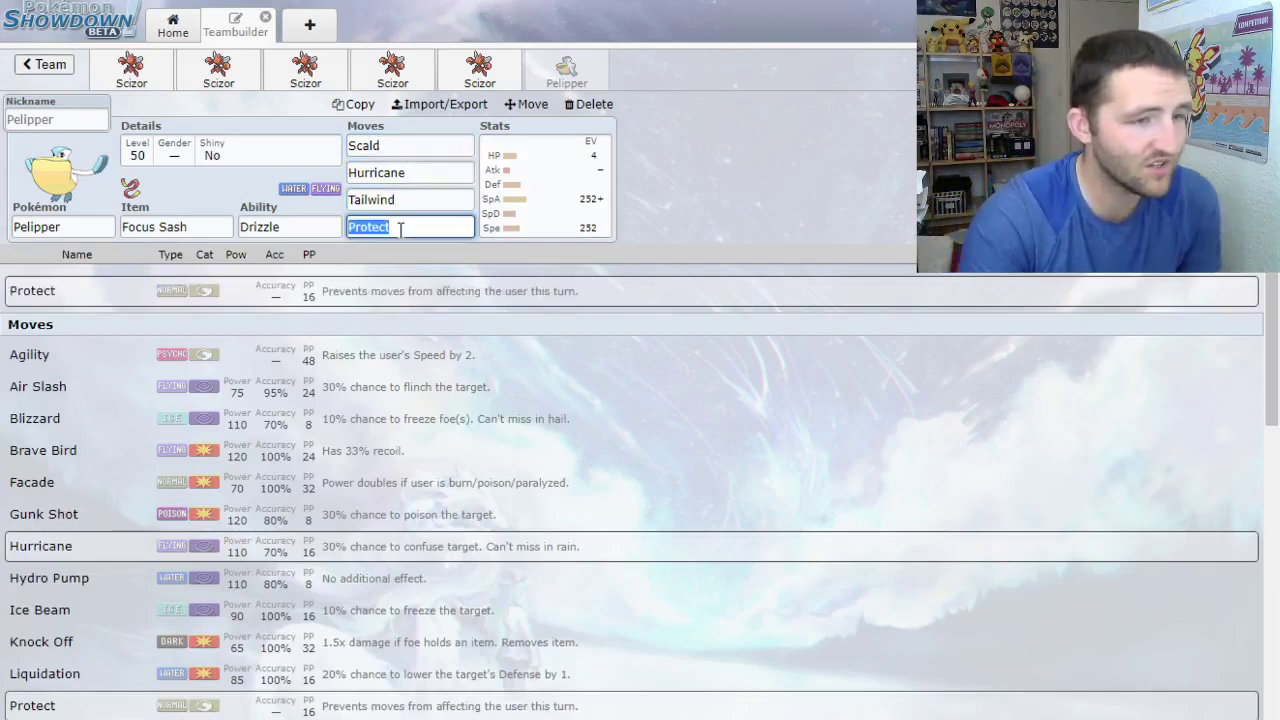
pyautogui.write('wid')
pyautogui.press('Return')
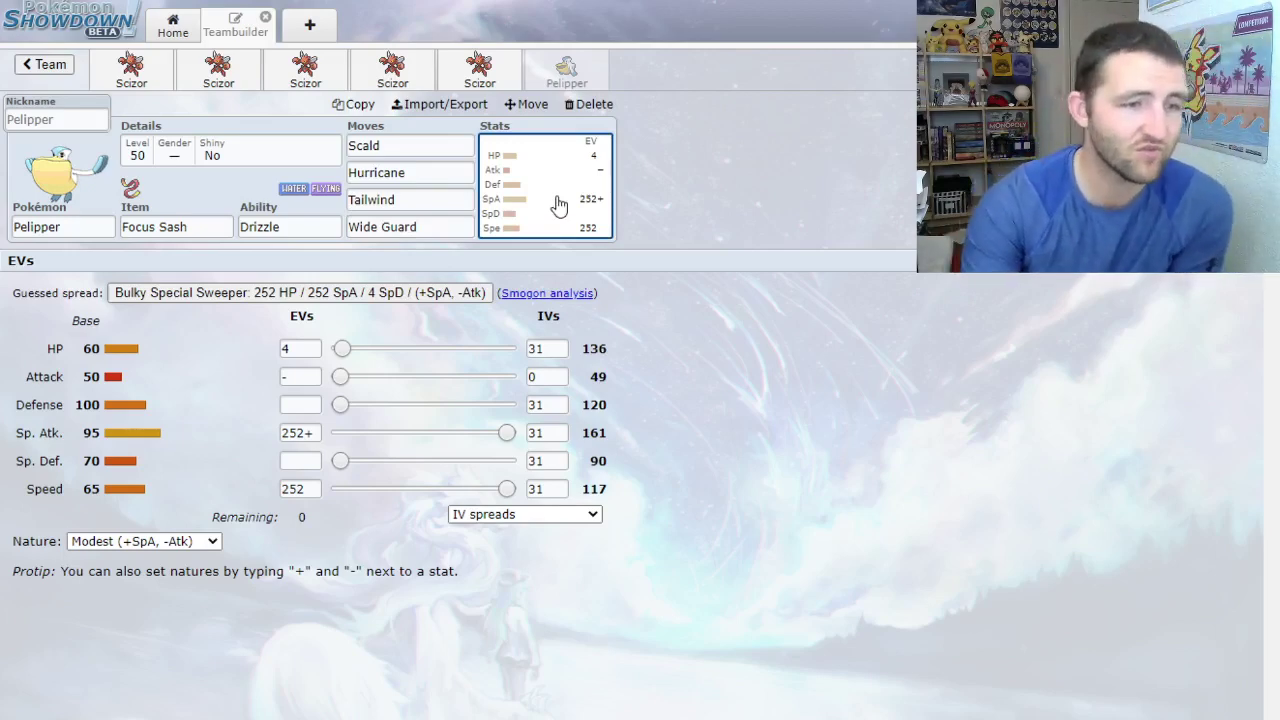
pyautogui.click(430, 232)
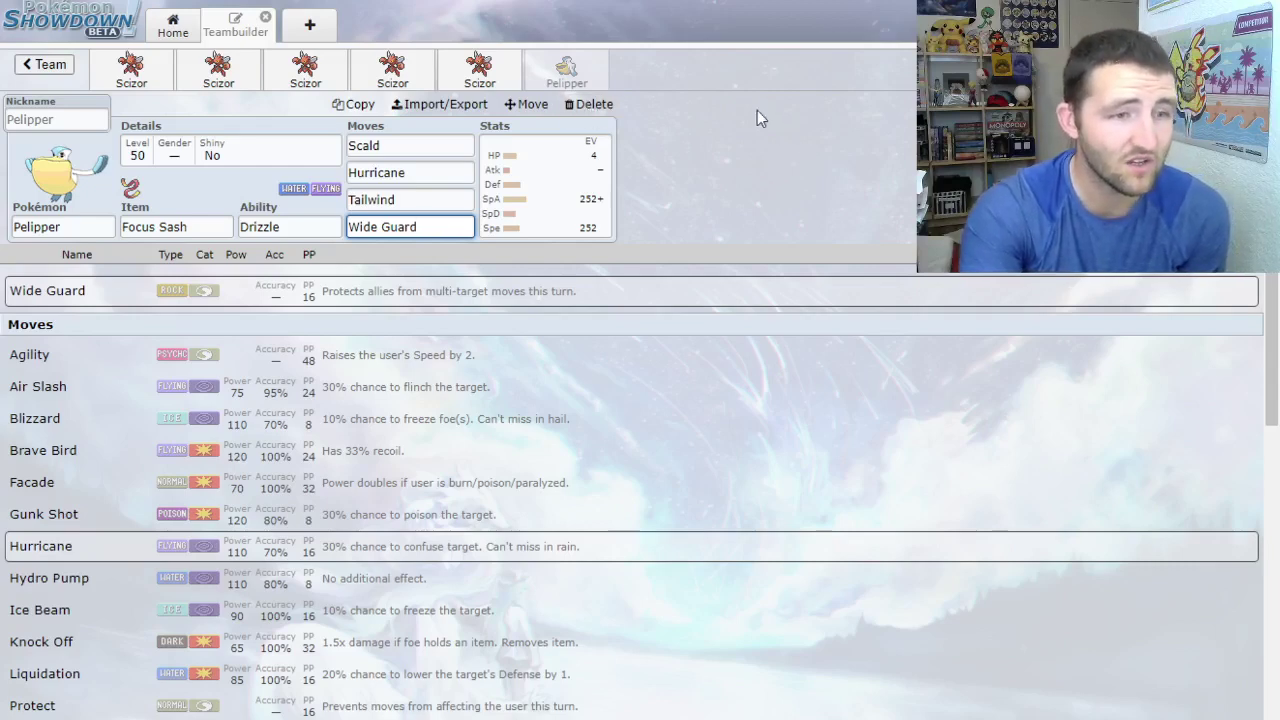
# - Delete Pelipper from the team and filter the Pokémon choices for the sixth slot by the move Follow Me
pyautogui.click(596, 106)
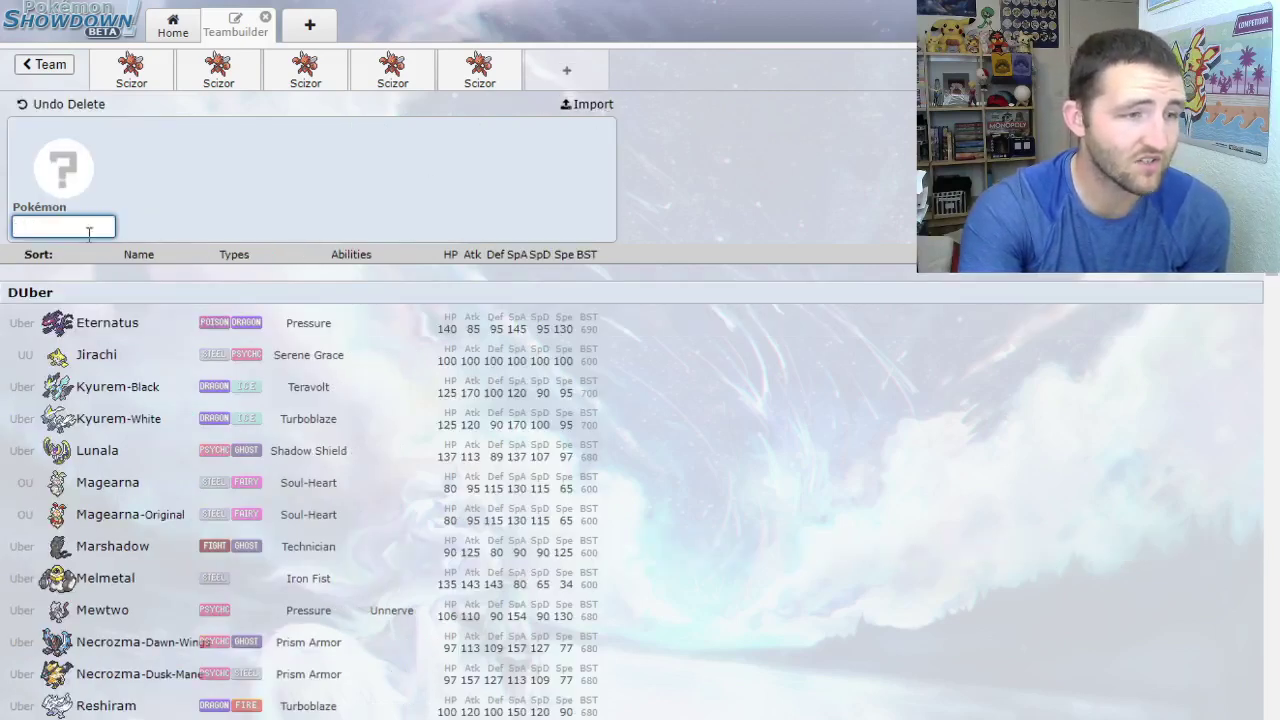
pyautogui.write('foll')
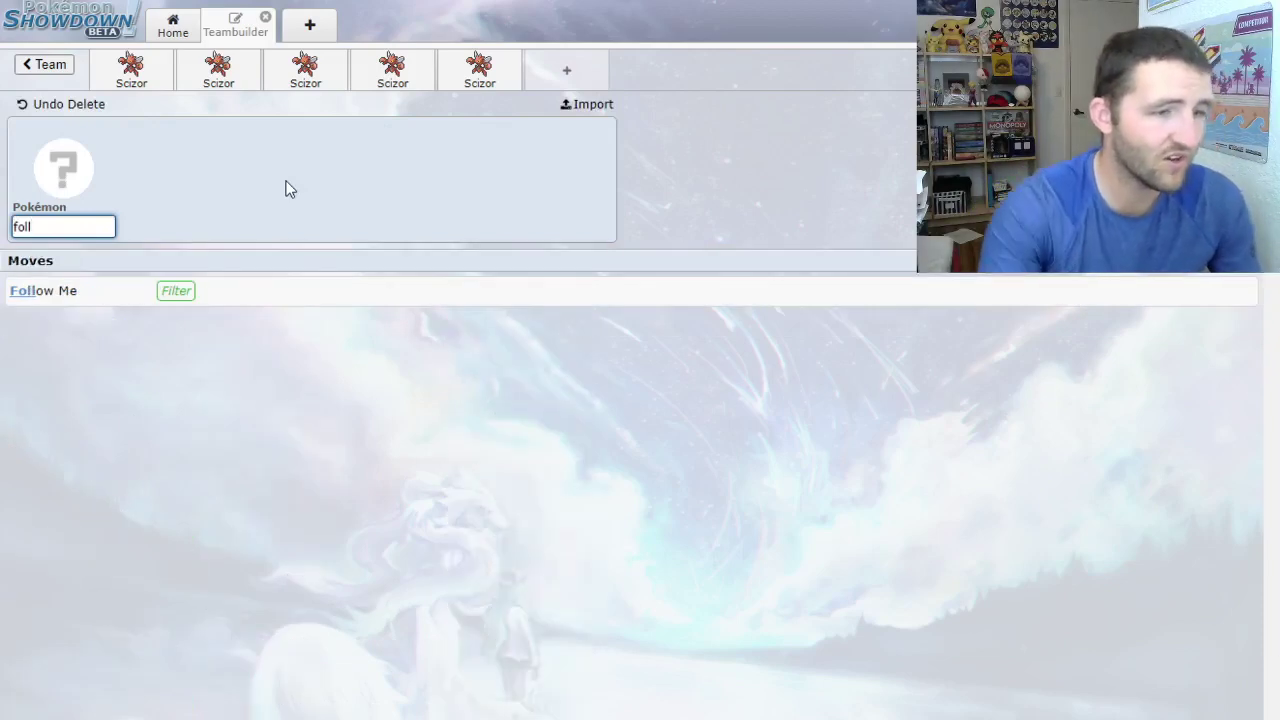
pyautogui.click(75, 291)
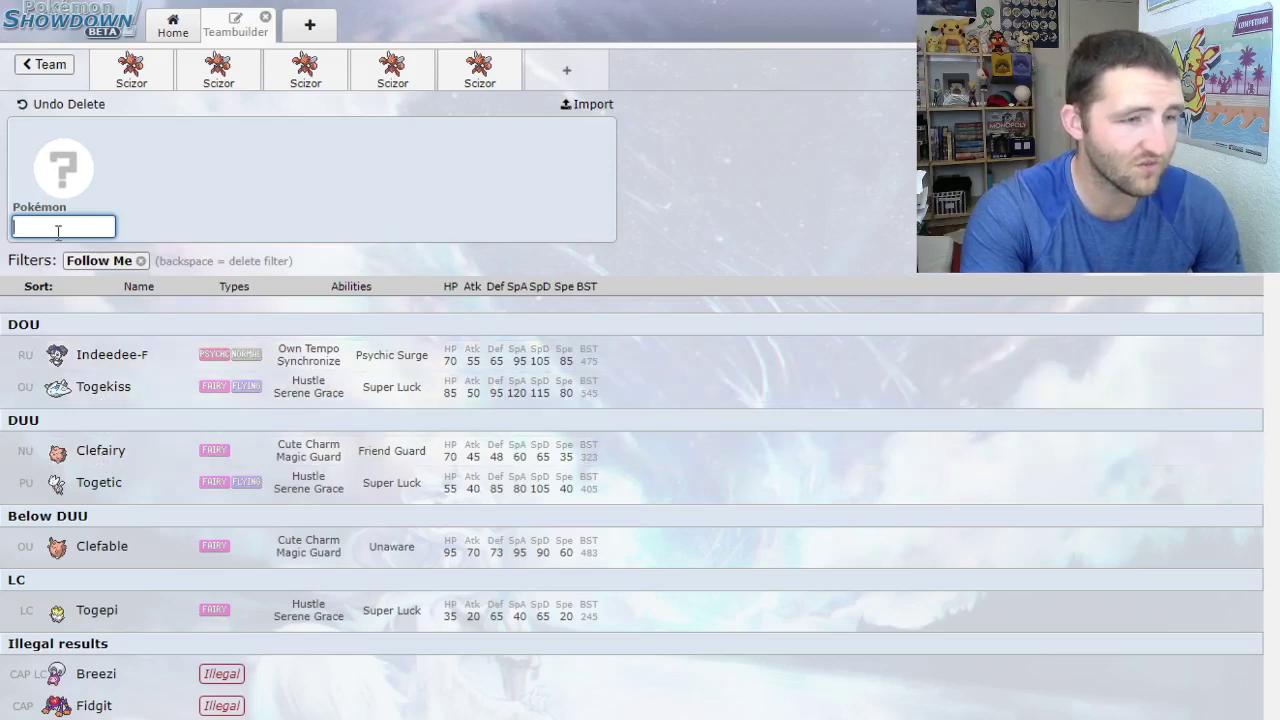
# - Filter the sixth slot's Pokémon choices by the move Rage Powder instead of Follow Me, and clear that filter
pyautogui.press('BackSpace')
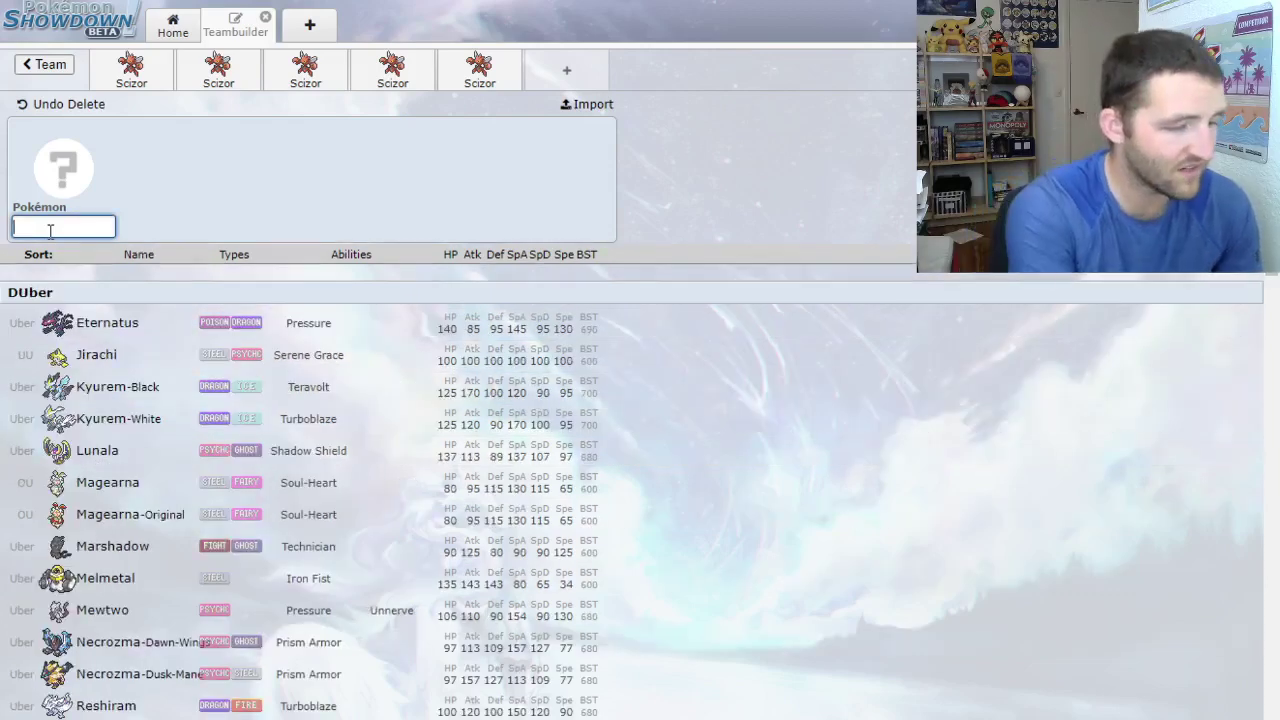
pyautogui.write('rage')
pyautogui.press('Return')
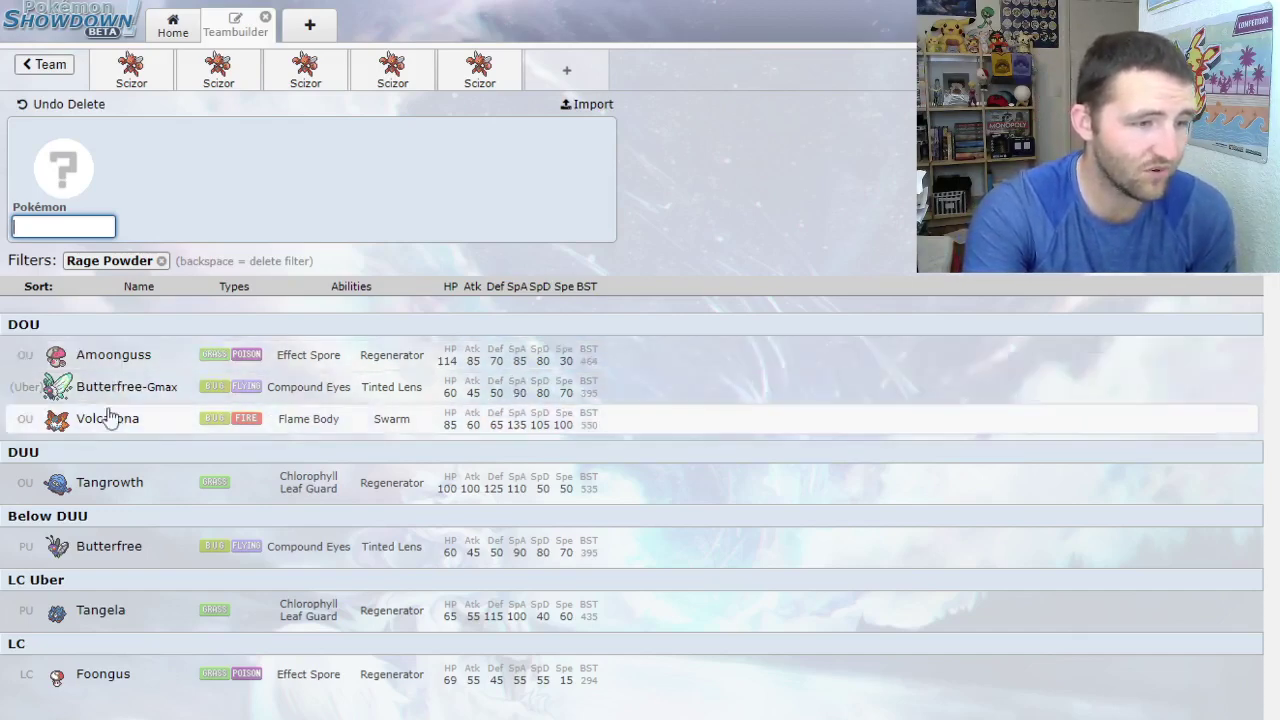
pyautogui.click(164, 266)
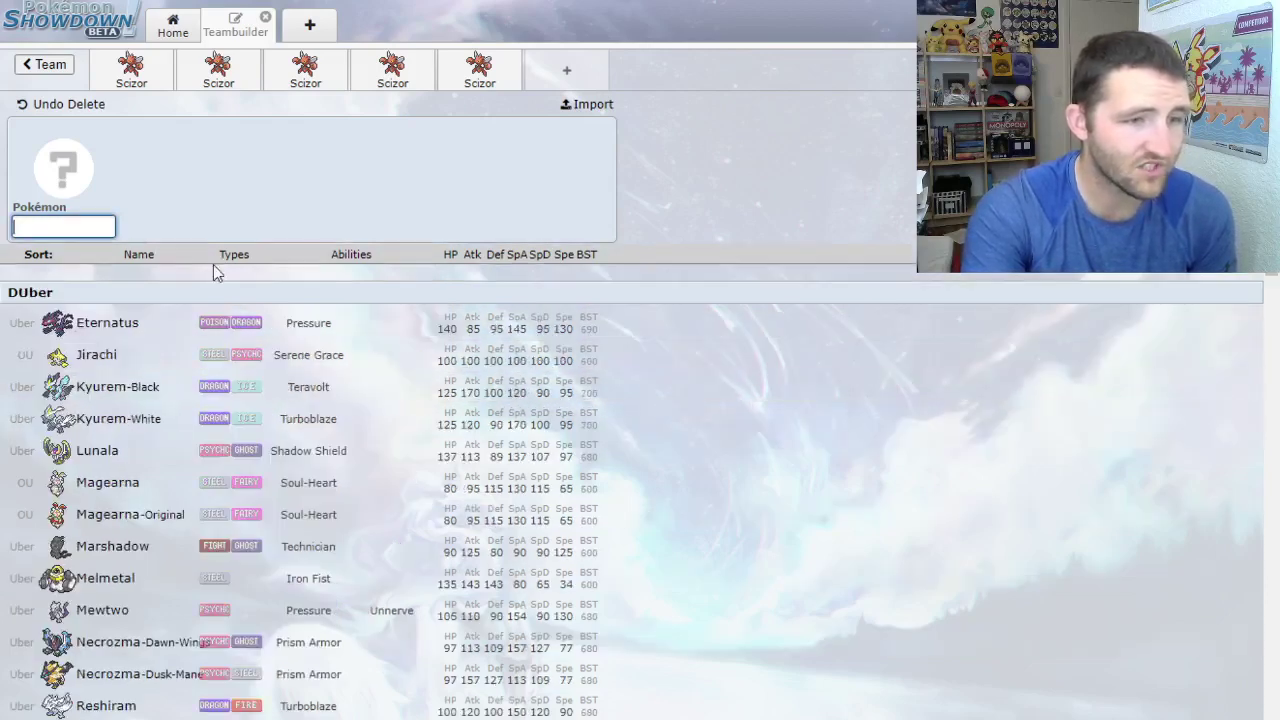
# - Look over the second Scizor's set, and search the empty sixth slot's Pokémon choices for "in" and "rill", clearing each search
pyautogui.click(218, 70)
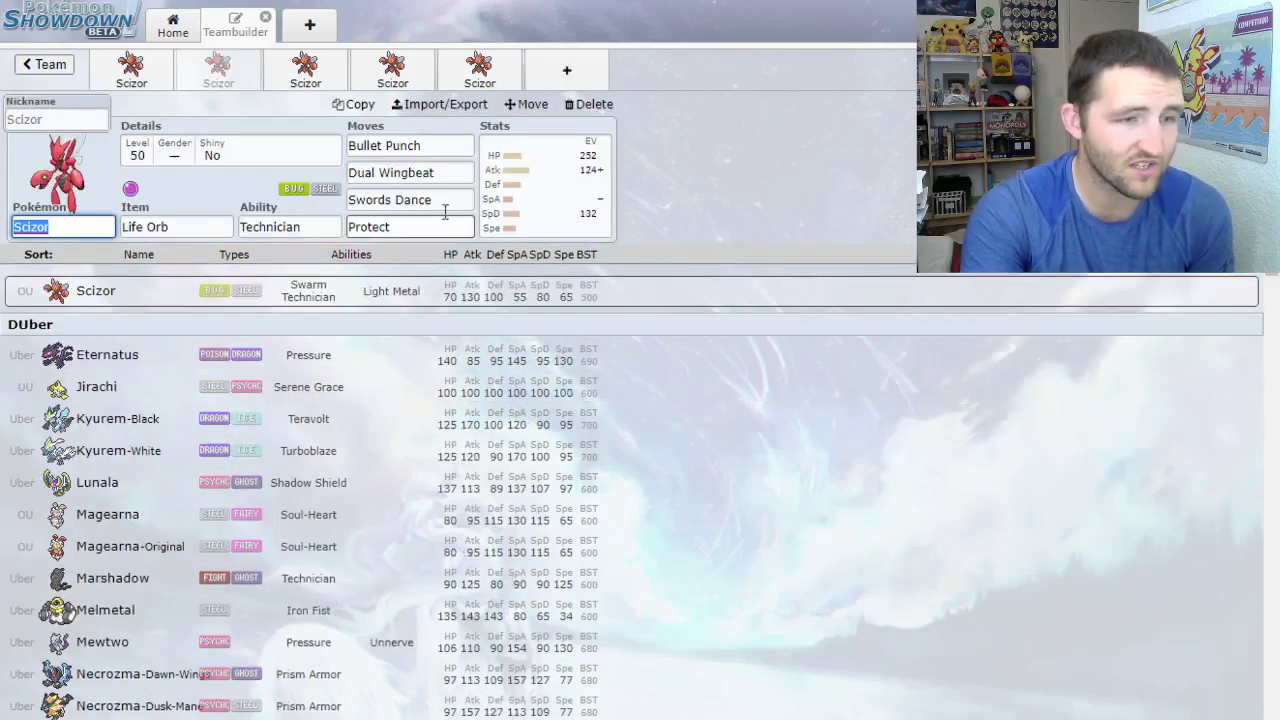
pyautogui.click(585, 79)
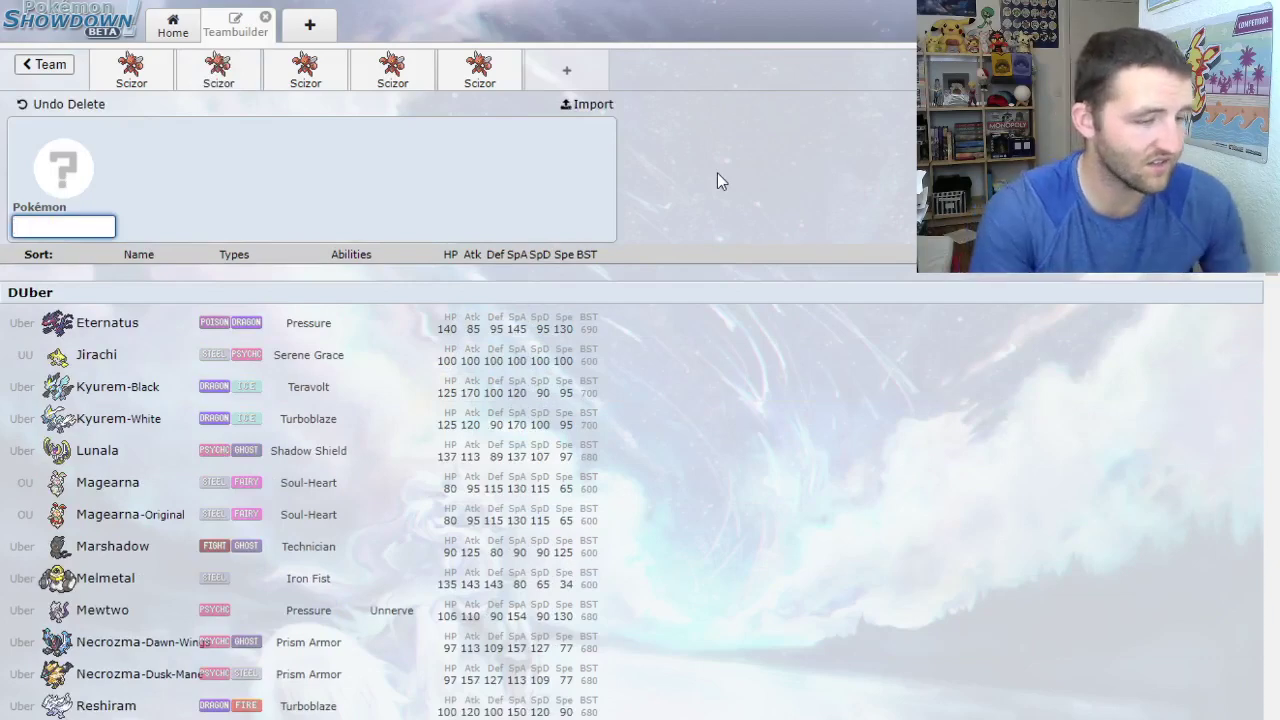
pyautogui.write('in')
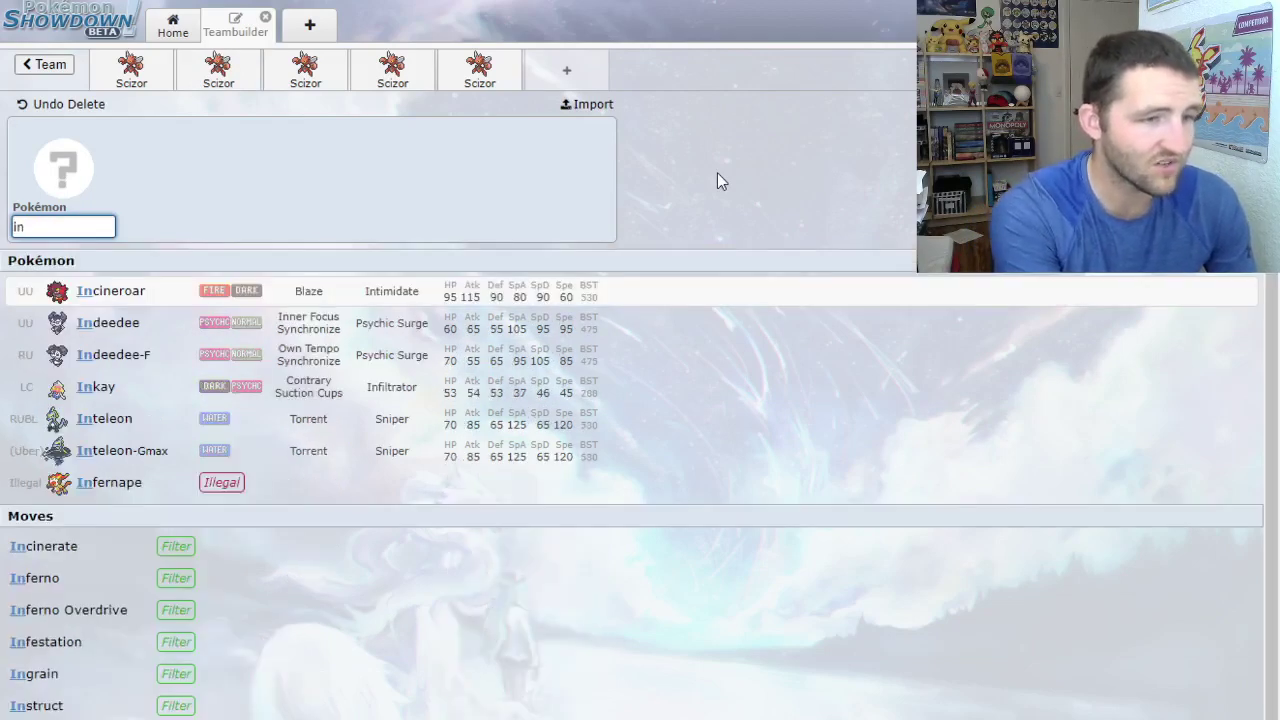
pyautogui.press('BackSpace')
pyautogui.press('BackSpace')
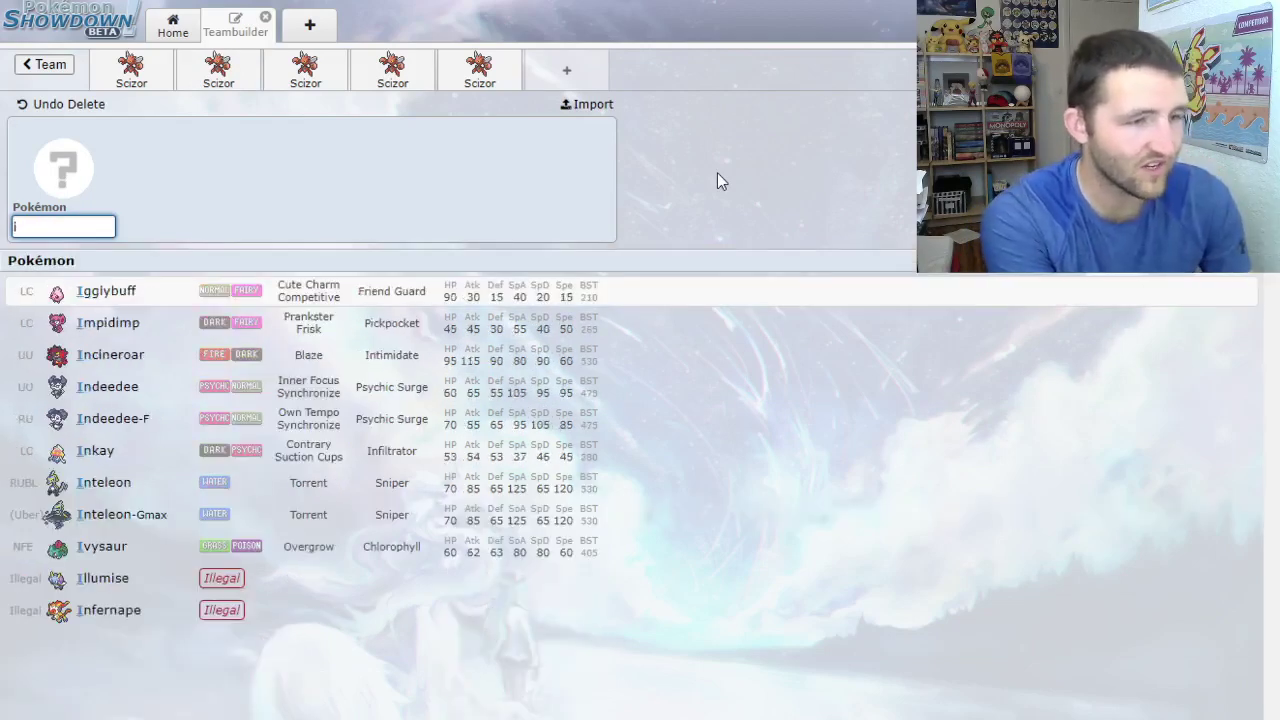
pyautogui.write('rill')
pyautogui.press('BackSpace')
pyautogui.press('BackSpace')
pyautogui.press('BackSpace')
pyautogui.press('BackSpace')
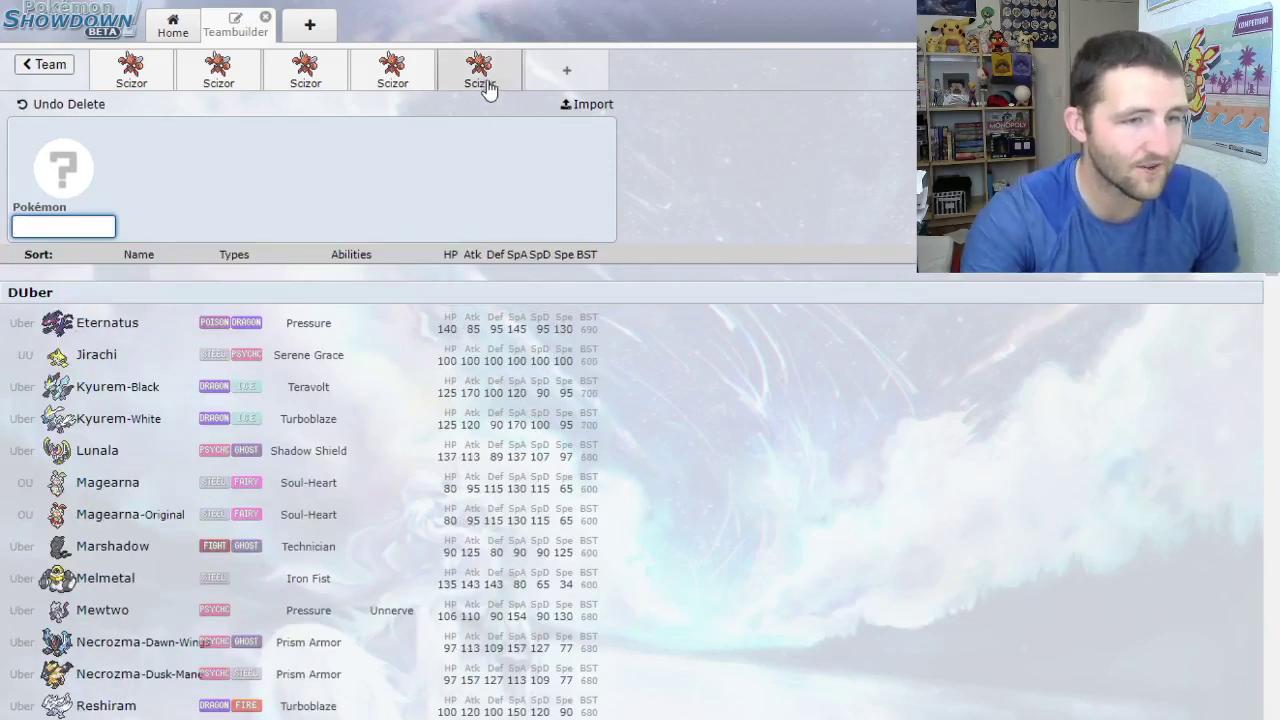
# - Return to the second Scizor's set and open its EV spread and nature for review
pyautogui.click(484, 82)
pyautogui.click(220, 78)
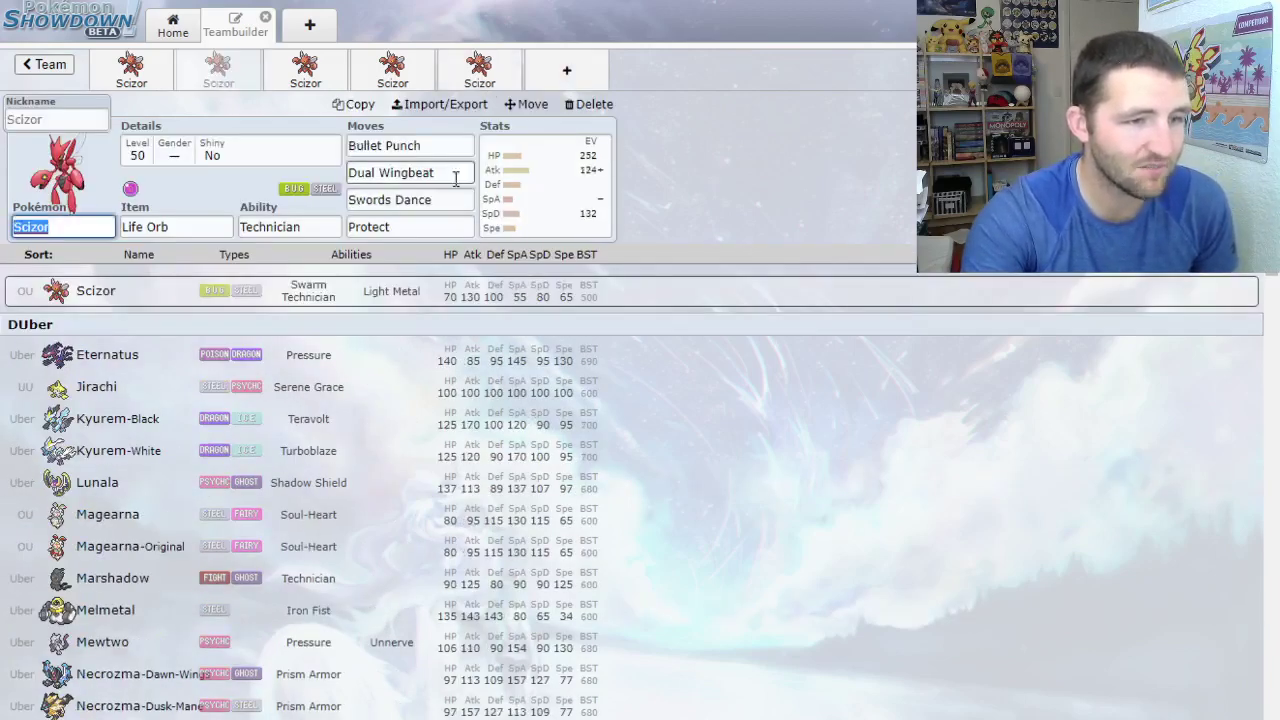
pyautogui.click(543, 196)
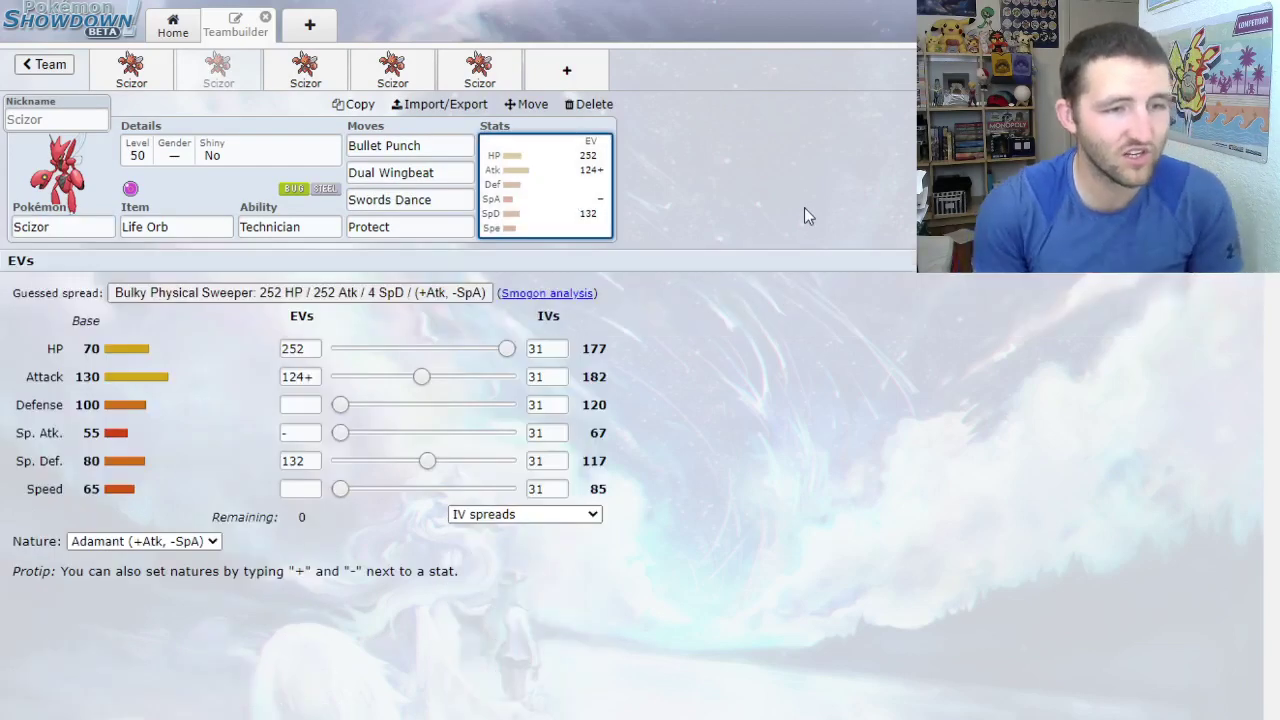